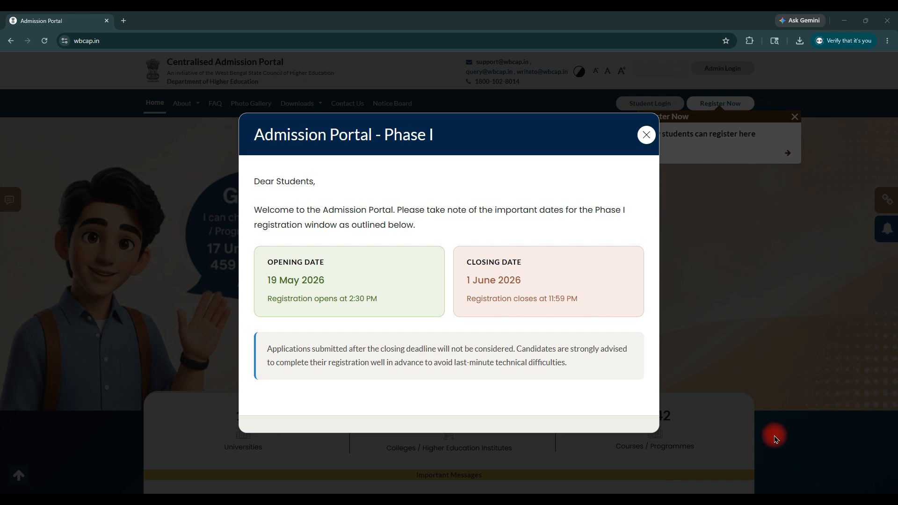
- Dismiss the Phase I registration dates notice and the new-student registration tip on the admission portal's home page
{"action": "mouse_move", "coordinate": [251, 248]}
{"action": "left_mouse_down"}
{"action": "mouse_move", "coordinate": [268, 286]}
{"action": "mouse_move", "coordinate": [348, 310]}
{"action": "left_mouse_up"}
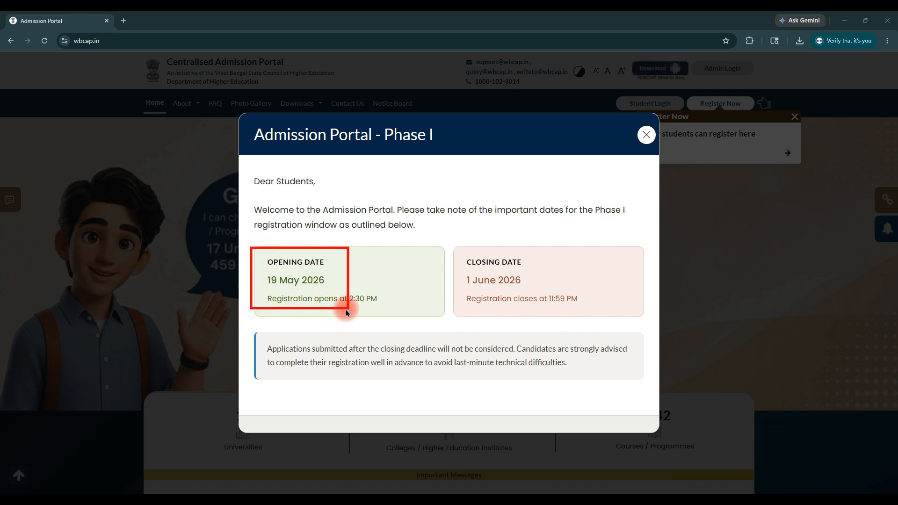
{"action": "mouse_move", "coordinate": [462, 248]}
{"action": "left_mouse_down"}
{"action": "mouse_move", "coordinate": [496, 302]}
{"action": "mouse_move", "coordinate": [603, 306]}
{"action": "left_mouse_up"}
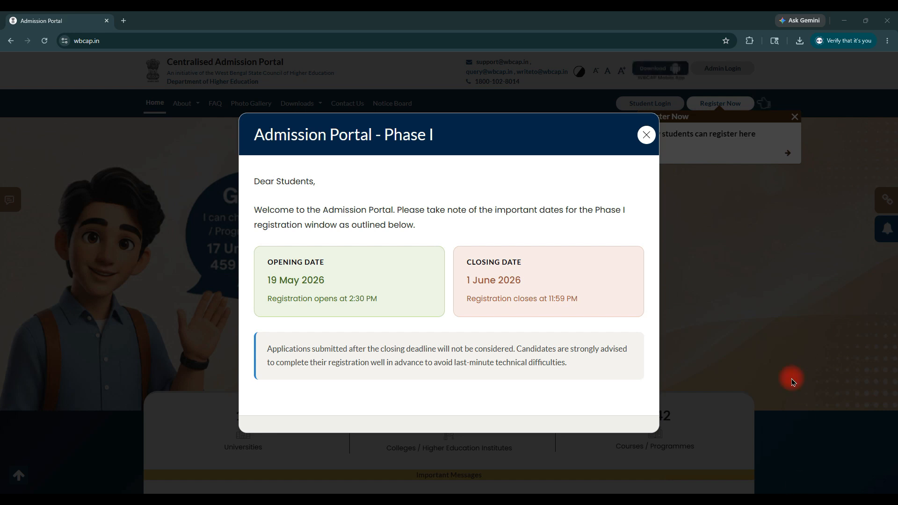
{"action": "left_click", "coordinate": [643, 136]}
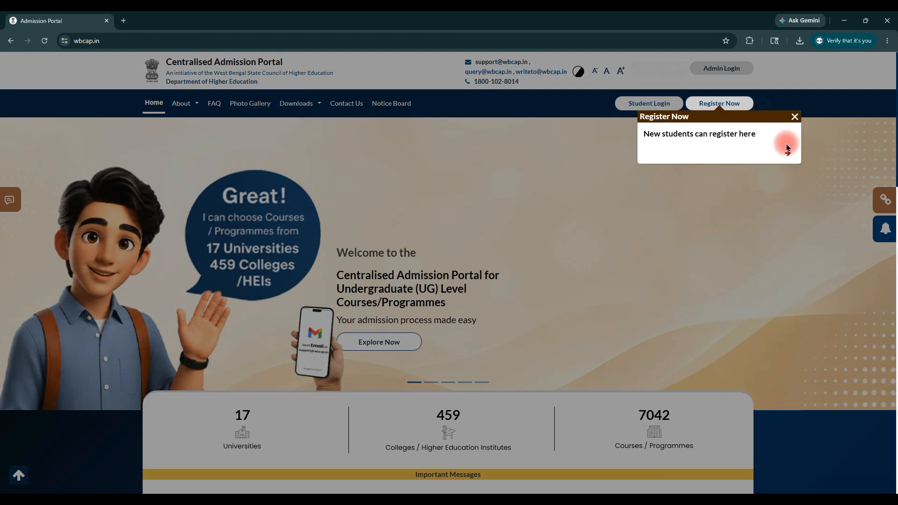
{"action": "left_click", "coordinate": [794, 117]}
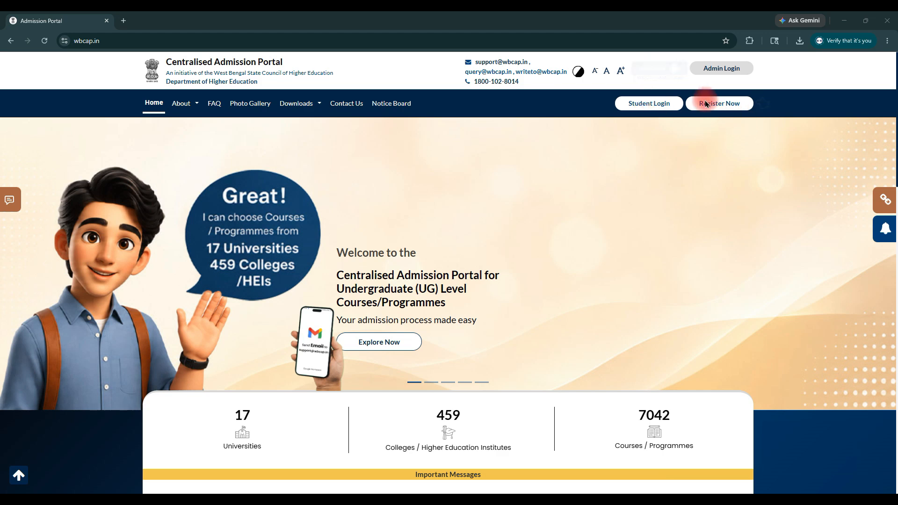
- Open the new student registration form and dismiss its tip about the mobile number and email
{"action": "left_click_drag", "start_coordinate": [700, 88], "coordinate": [748, 127]}
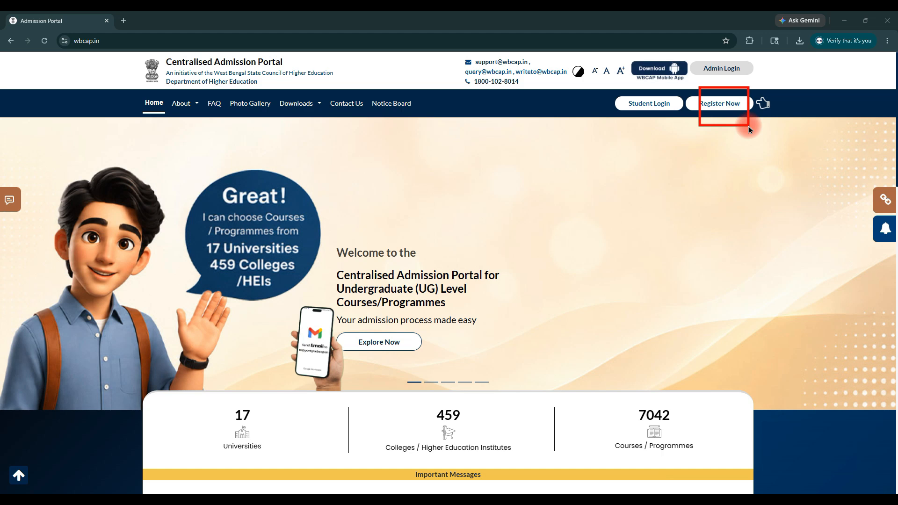
{"action": "left_click", "coordinate": [719, 104]}
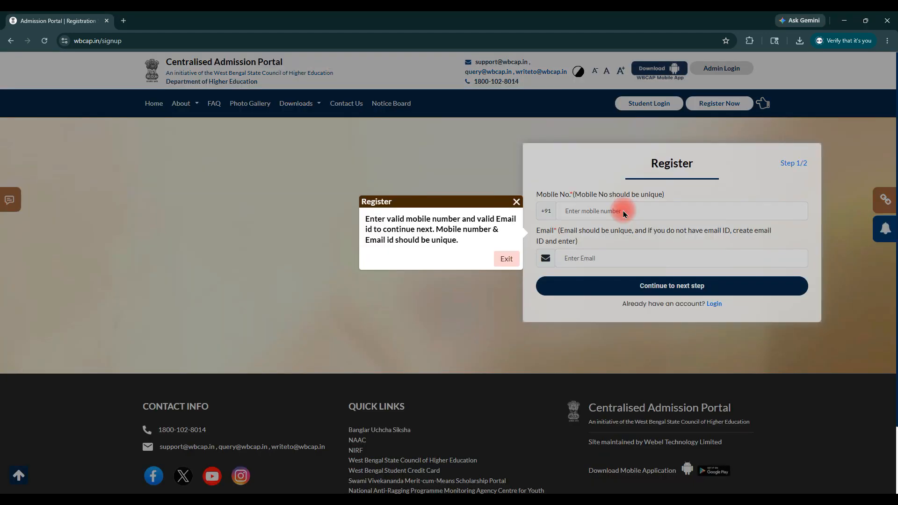
{"action": "left_click", "coordinate": [508, 260]}
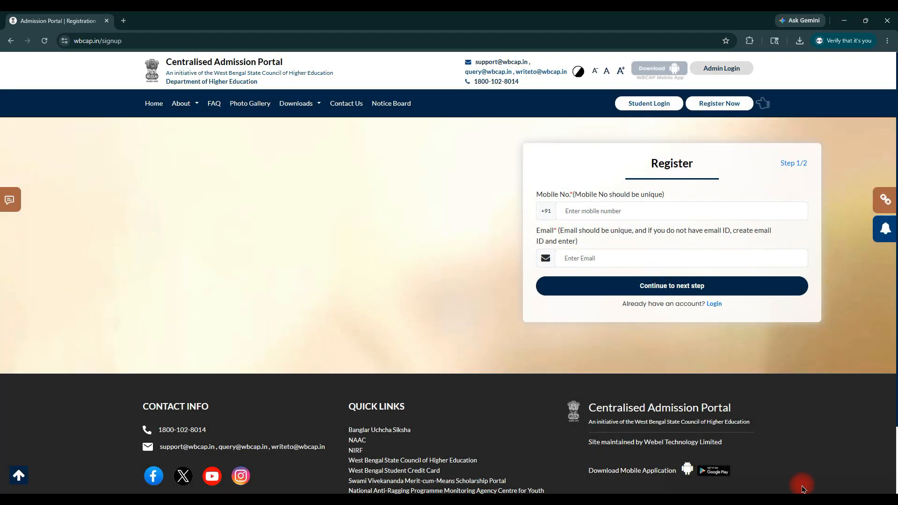
- Continue to registration step 2 with the applicant's mobile number and email, and dismiss the personal information tip
{"action": "left_click_drag", "start_coordinate": [567, 195], "coordinate": [673, 227]}
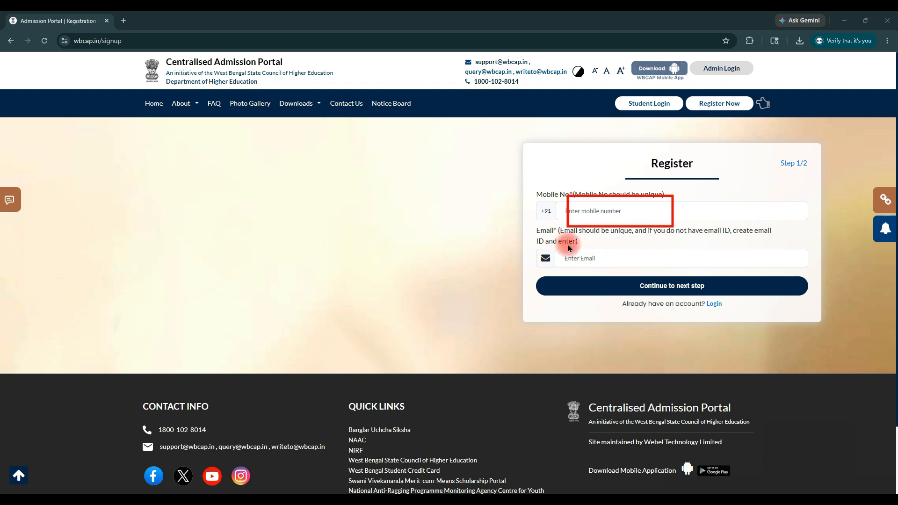
{"action": "left_click_drag", "start_coordinate": [564, 242], "coordinate": [660, 262]}
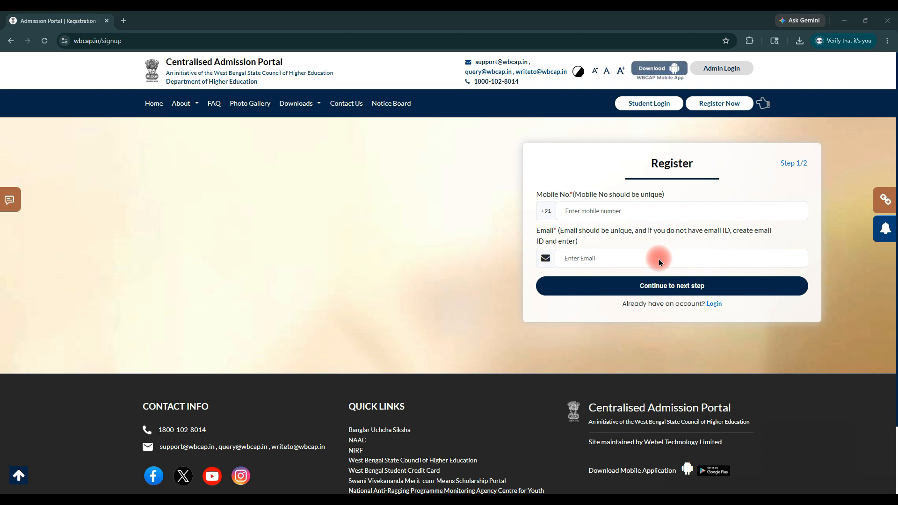
{"action": "left_click", "coordinate": [704, 290]}
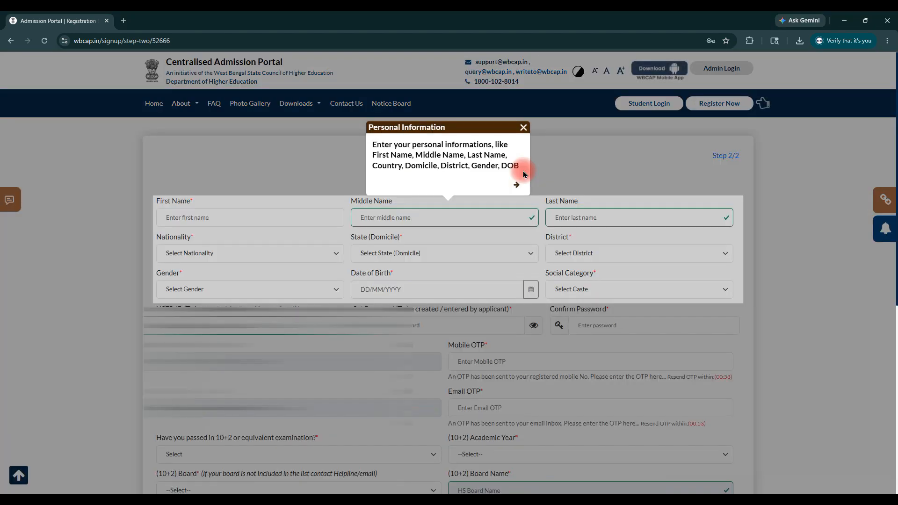
{"action": "left_click", "coordinate": [523, 132]}
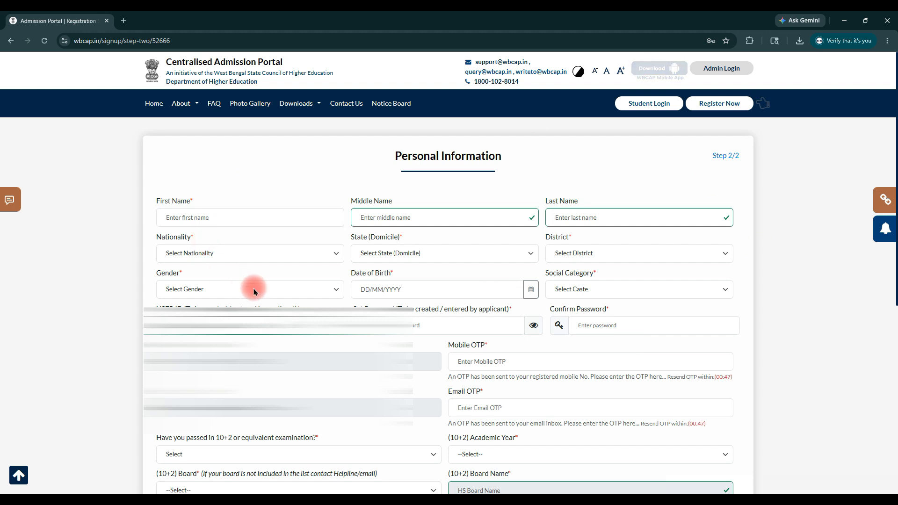
- Examine the name, nationality, domicile state, district, gender and date of birth fields of the personal information form
{"action": "left_click", "coordinate": [804, 485]}
{"action": "mouse_move", "coordinate": [166, 199]}
{"action": "left_mouse_down"}
{"action": "mouse_move", "coordinate": [193, 224]}
{"action": "mouse_move", "coordinate": [240, 231]}
{"action": "left_mouse_up"}
{"action": "left_click_drag", "start_coordinate": [353, 202], "coordinate": [456, 235]}
{"action": "left_click_drag", "start_coordinate": [592, 203], "coordinate": [651, 233]}
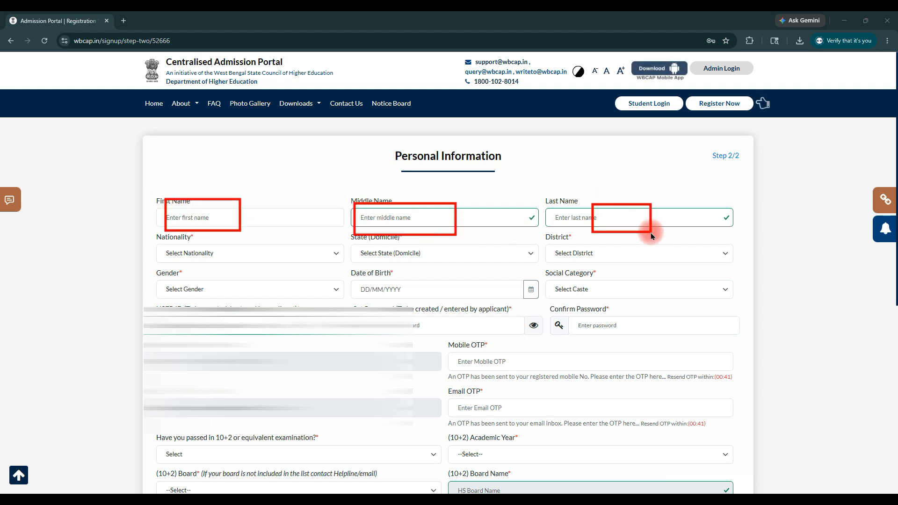
{"action": "mouse_move", "coordinate": [190, 235]}
{"action": "left_mouse_down"}
{"action": "mouse_move", "coordinate": [207, 253]}
{"action": "mouse_move", "coordinate": [256, 265]}
{"action": "left_mouse_up"}
{"action": "left_click_drag", "start_coordinate": [361, 235], "coordinate": [456, 267]}
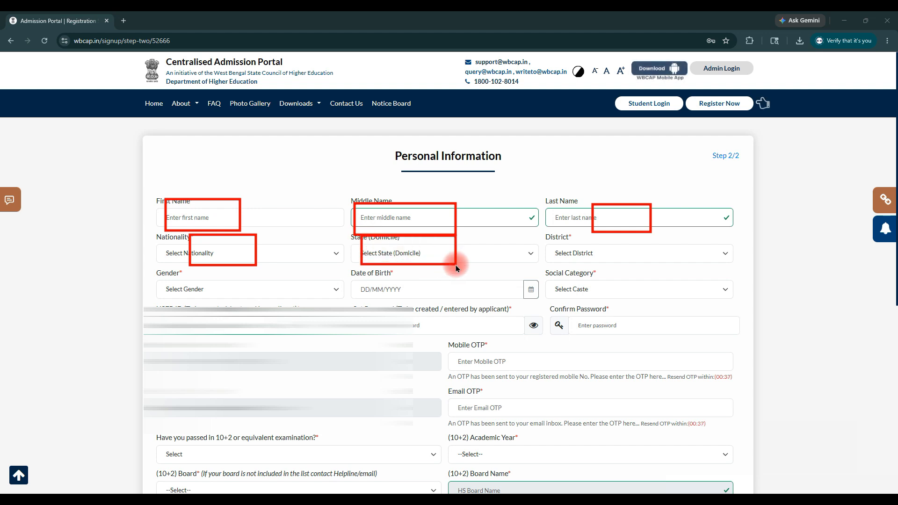
{"action": "left_click_drag", "start_coordinate": [563, 238], "coordinate": [668, 262]}
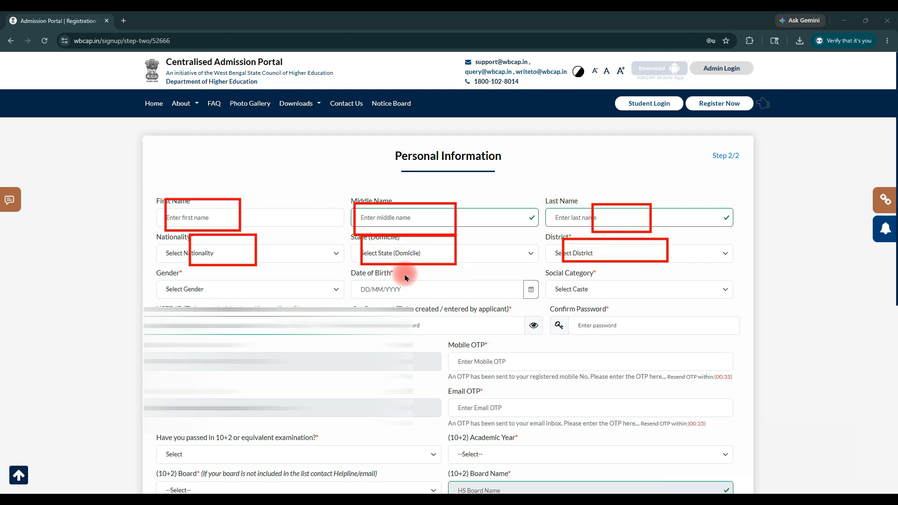
{"action": "mouse_move", "coordinate": [206, 280]}
{"action": "left_mouse_down"}
{"action": "mouse_move", "coordinate": [227, 294]}
{"action": "mouse_move", "coordinate": [278, 299]}
{"action": "left_mouse_up"}
{"action": "mouse_move", "coordinate": [372, 264]}
{"action": "left_mouse_down"}
{"action": "mouse_move", "coordinate": [399, 287]}
{"action": "mouse_move", "coordinate": [491, 294]}
{"action": "left_mouse_up"}
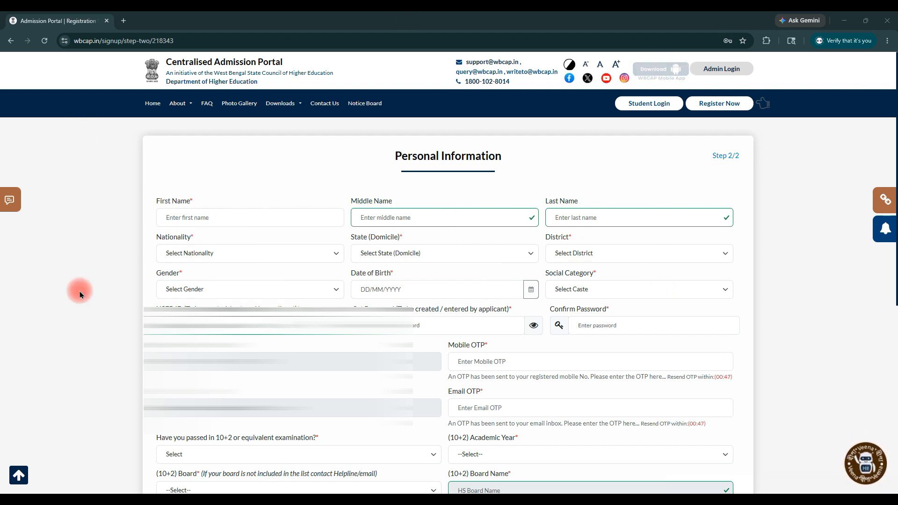
- Examine the mobile and email OTP fields and the 10+2 registration and roll number fields of the registration form
{"action": "left_click", "coordinate": [213, 216]}
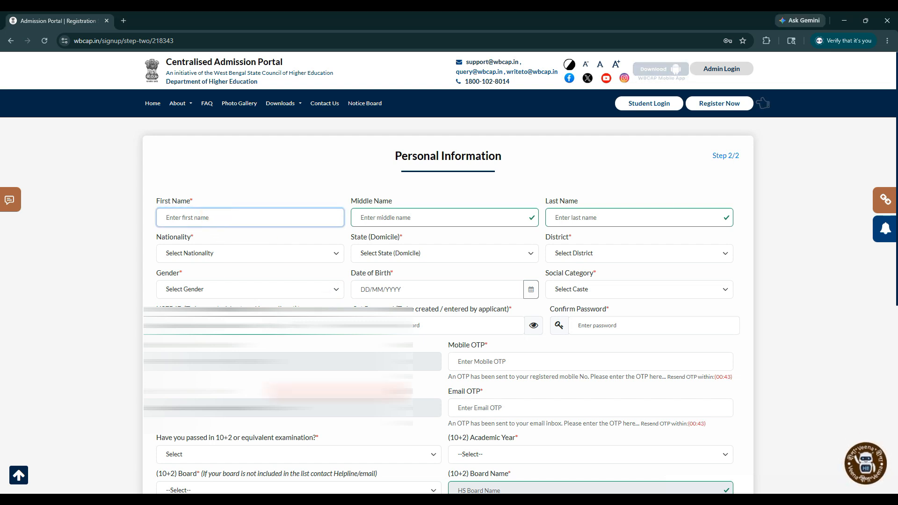
{"action": "scroll", "coordinate": [338, 393], "scroll_direction": "down", "scroll_amount": 2}
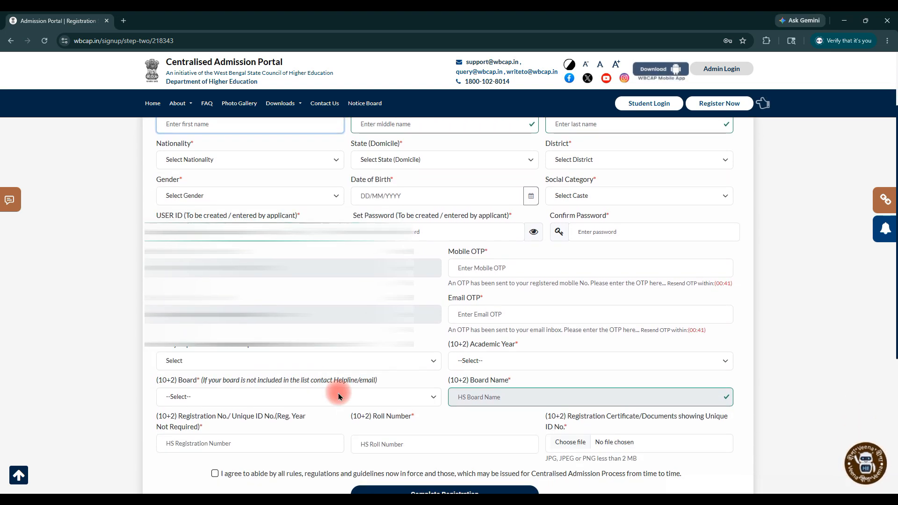
{"action": "left_click", "coordinate": [799, 485]}
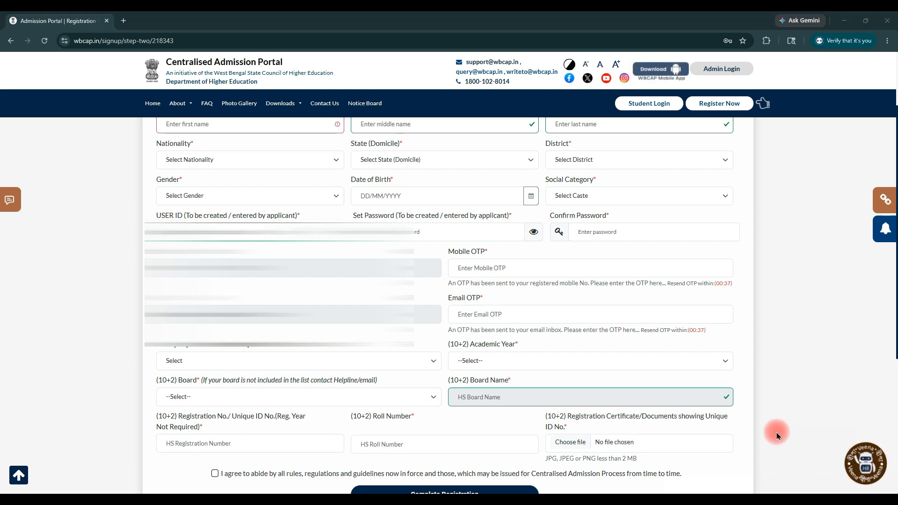
{"action": "left_click_drag", "start_coordinate": [443, 256], "coordinate": [652, 281]}
{"action": "left_click_drag", "start_coordinate": [450, 299], "coordinate": [667, 322]}
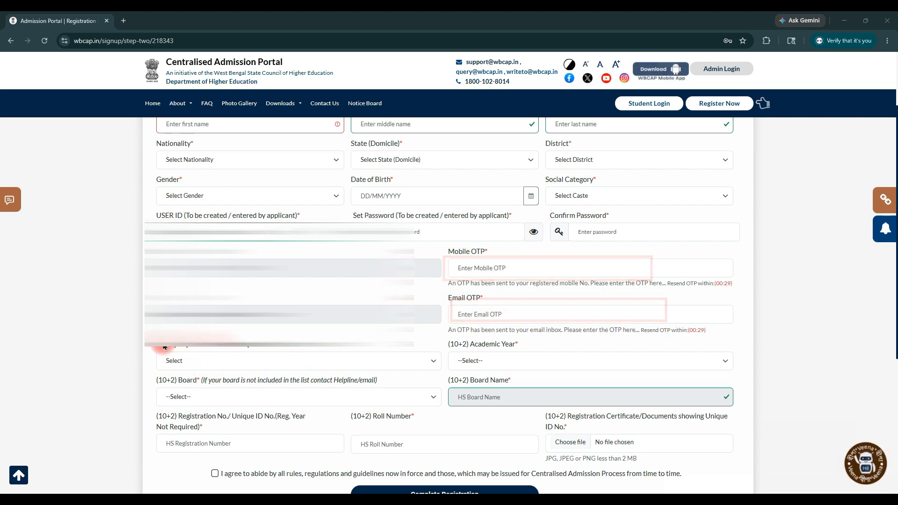
{"action": "mouse_move", "coordinate": [160, 425]}
{"action": "left_mouse_down"}
{"action": "mouse_move", "coordinate": [195, 448]}
{"action": "mouse_move", "coordinate": [286, 449]}
{"action": "left_mouse_up"}
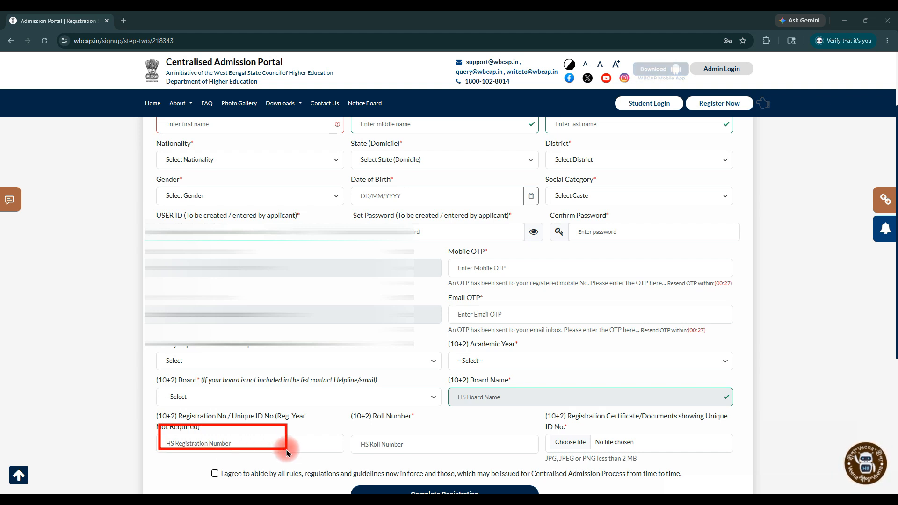
{"action": "left_click_drag", "start_coordinate": [348, 432], "coordinate": [507, 460]}
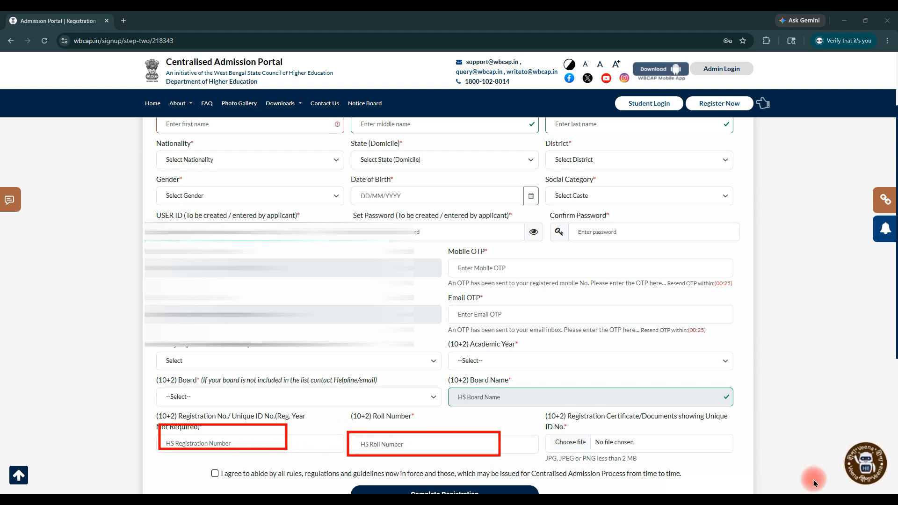
- Mark the 10+2 examination as passed, with academic year 2026 and board West Bengal Council of Higher Secondary Education
{"action": "left_click", "coordinate": [193, 362]}
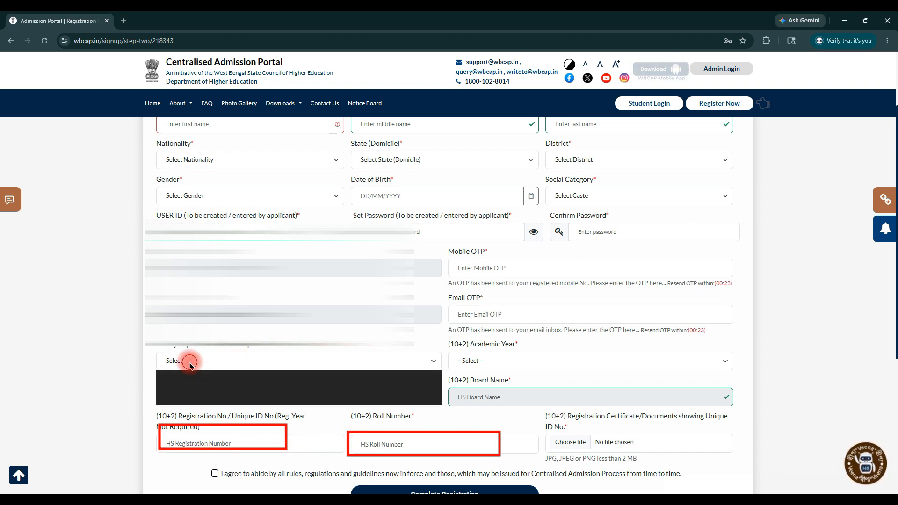
{"action": "left_click", "coordinate": [180, 399]}
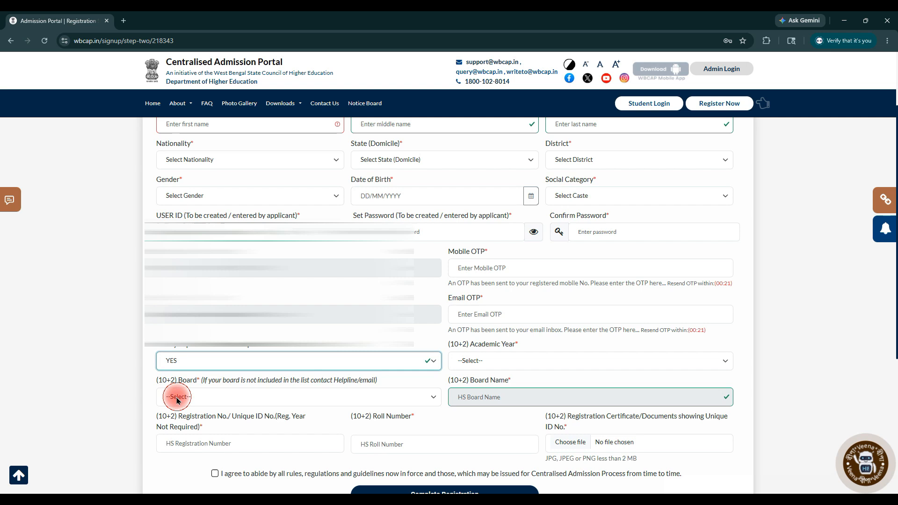
{"action": "left_click", "coordinate": [475, 364]}
{"action": "left_click", "coordinate": [472, 388]}
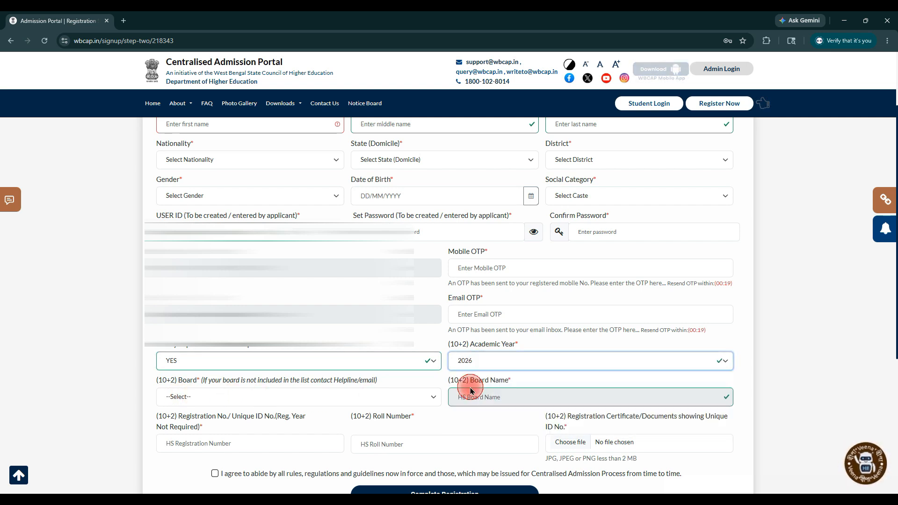
{"action": "left_click", "coordinate": [198, 396]}
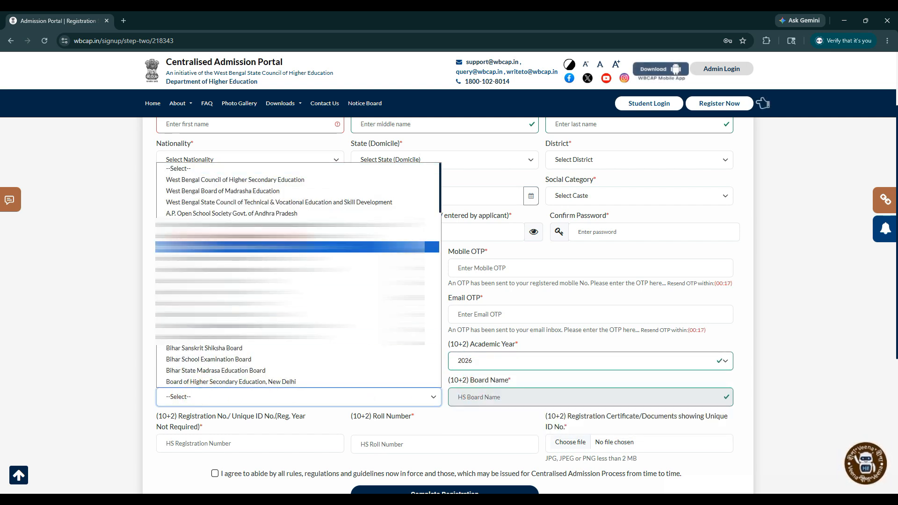
{"action": "left_click", "coordinate": [245, 179]}
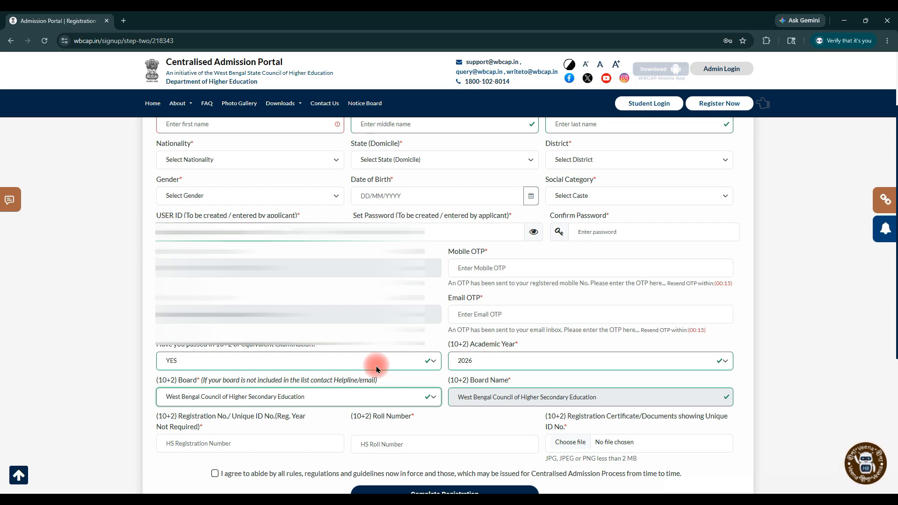
- Agree to the Centralised Admission Process rules, regulations and guidelines at the end of the registration form
{"action": "scroll", "coordinate": [376, 365], "scroll_direction": "down", "scroll_amount": 3}
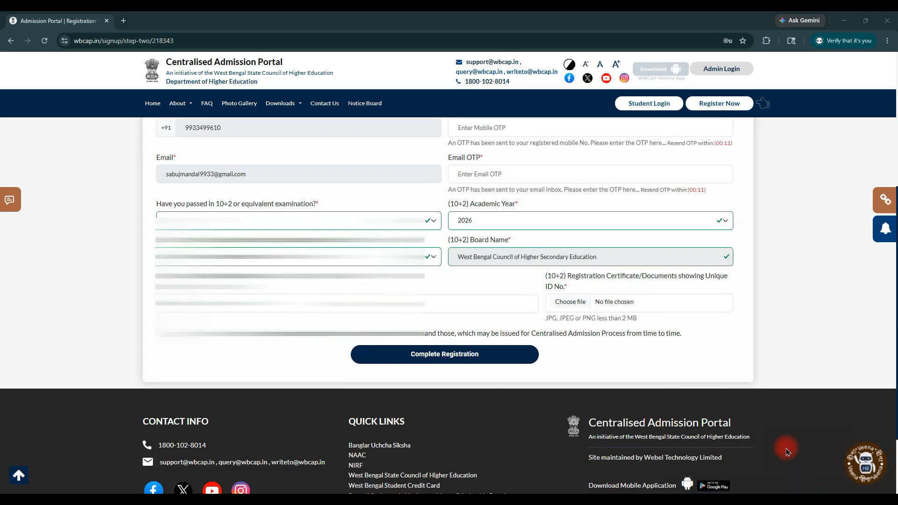
{"action": "mouse_move", "coordinate": [350, 337]}
{"action": "left_mouse_down"}
{"action": "mouse_move", "coordinate": [410, 371]}
{"action": "mouse_move", "coordinate": [550, 372]}
{"action": "left_mouse_up"}
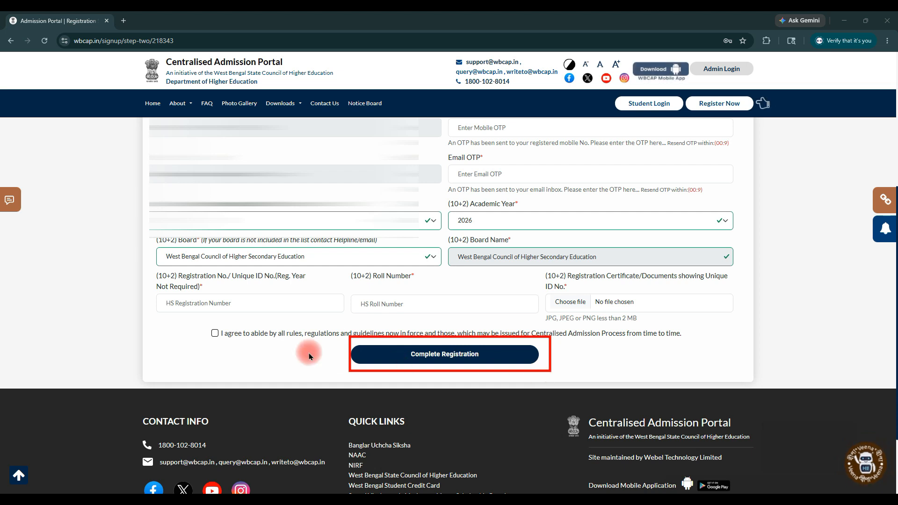
{"action": "left_click_drag", "start_coordinate": [201, 321], "coordinate": [228, 337]}
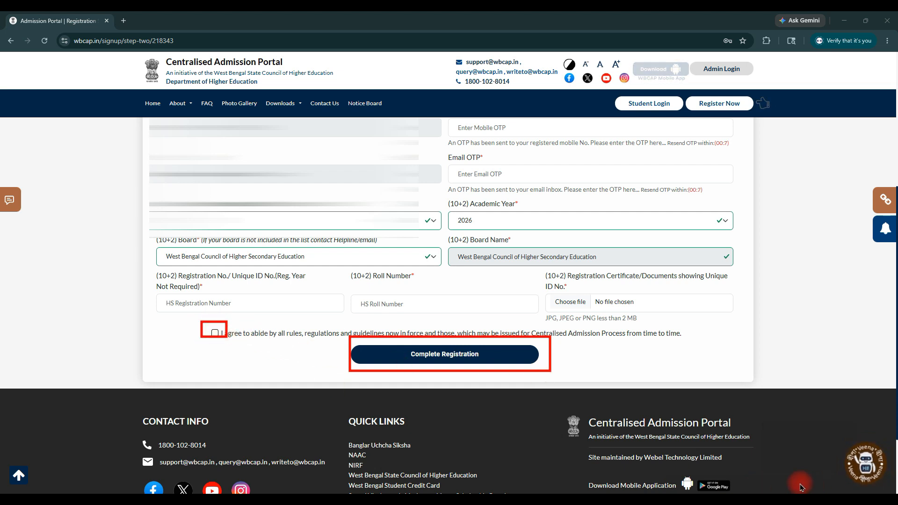
{"action": "left_click", "coordinate": [215, 334]}
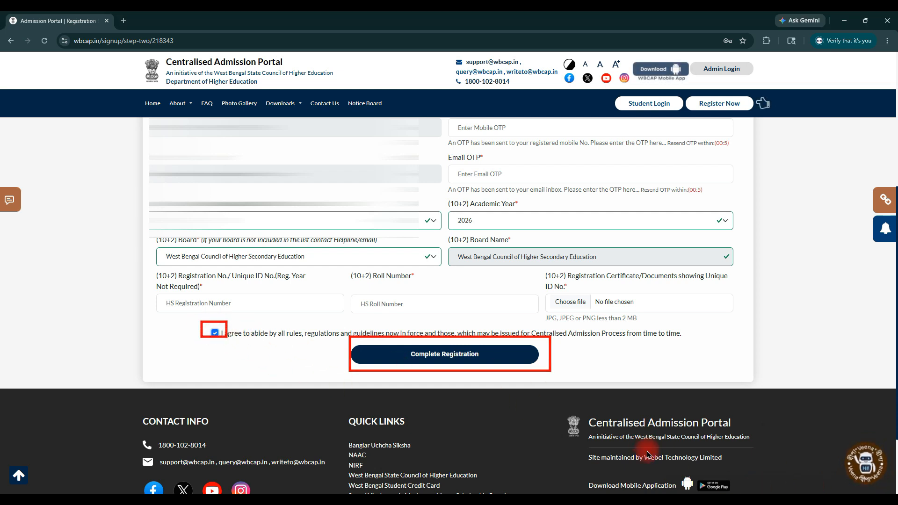
{"action": "scroll", "coordinate": [627, 414], "scroll_direction": "up", "scroll_amount": 5}
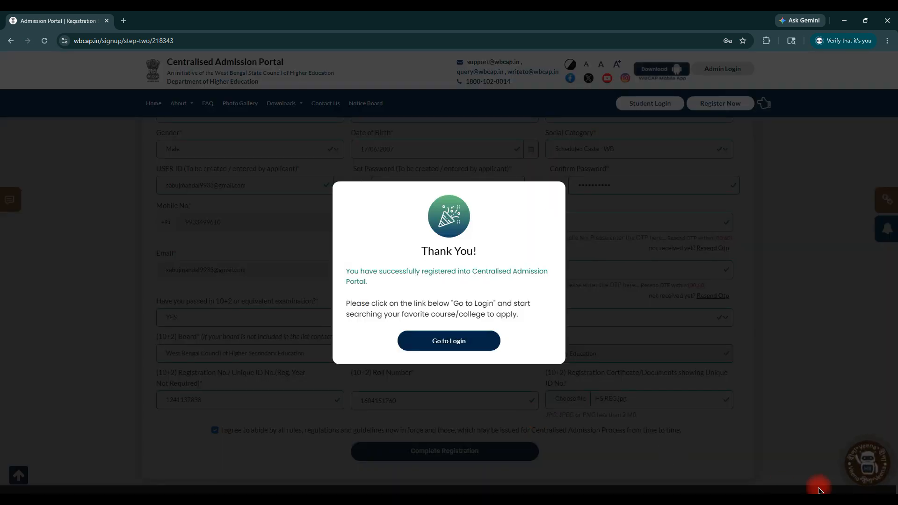
- Proceed from the registration confirmation to the login page and log in with the prefilled user ID and password
{"action": "mouse_move", "coordinate": [338, 218]}
{"action": "left_mouse_down"}
{"action": "mouse_move", "coordinate": [367, 318]}
{"action": "mouse_move", "coordinate": [545, 354]}
{"action": "mouse_move", "coordinate": [549, 364]}
{"action": "mouse_move", "coordinate": [558, 359]}
{"action": "left_mouse_up"}
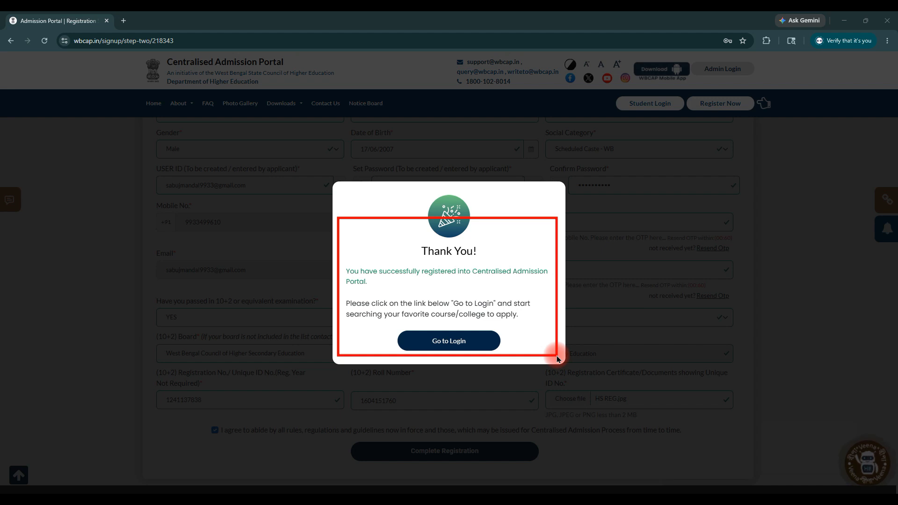
{"action": "left_click_drag", "start_coordinate": [417, 318], "coordinate": [478, 351]}
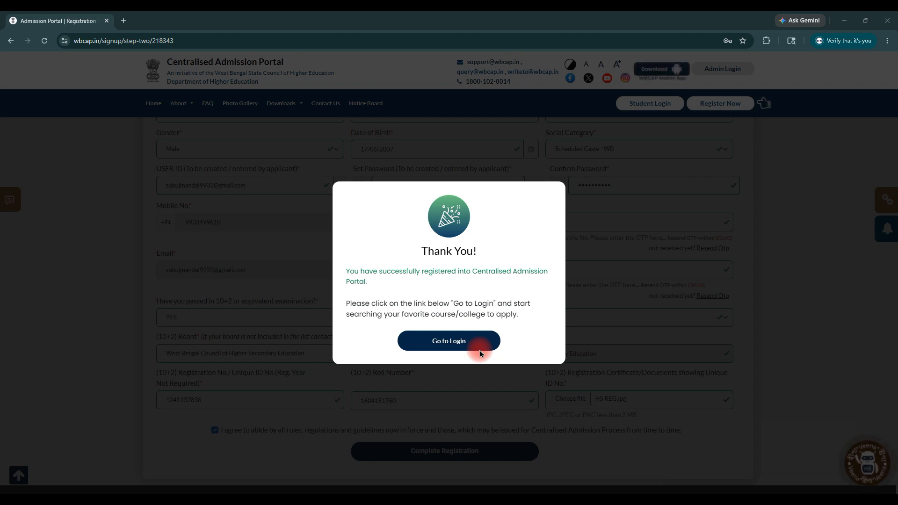
{"action": "left_click", "coordinate": [479, 349]}
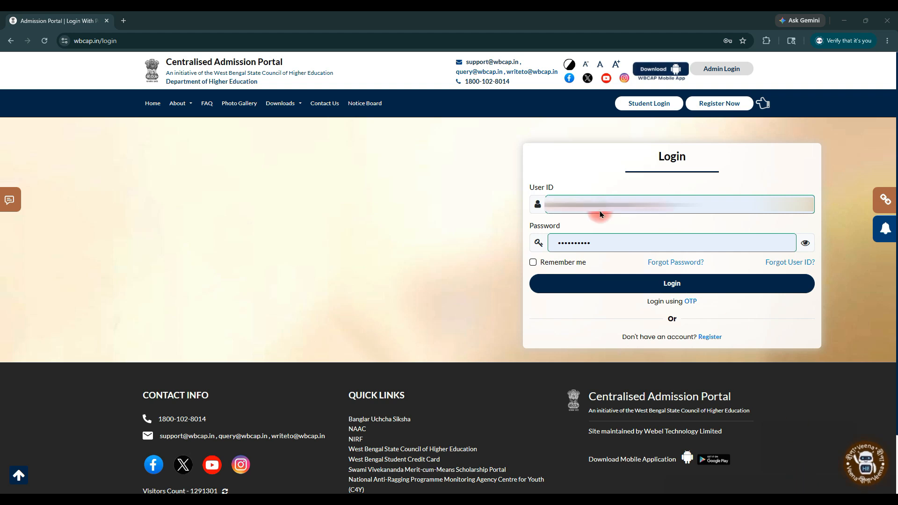
{"action": "left_click_drag", "start_coordinate": [548, 189], "coordinate": [653, 217]}
{"action": "mouse_move", "coordinate": [575, 227]}
{"action": "left_mouse_down"}
{"action": "mouse_move", "coordinate": [663, 260]}
{"action": "mouse_move", "coordinate": [664, 276]}
{"action": "mouse_move", "coordinate": [709, 296]}
{"action": "left_mouse_up"}
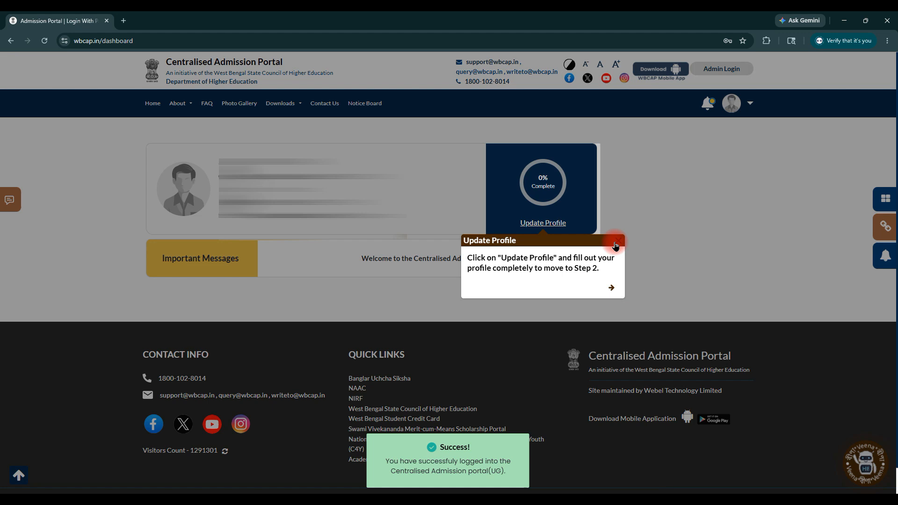
- Dismiss the Update Profile hint on the dashboard and open the profile for updating
{"action": "left_click", "coordinate": [614, 243]}
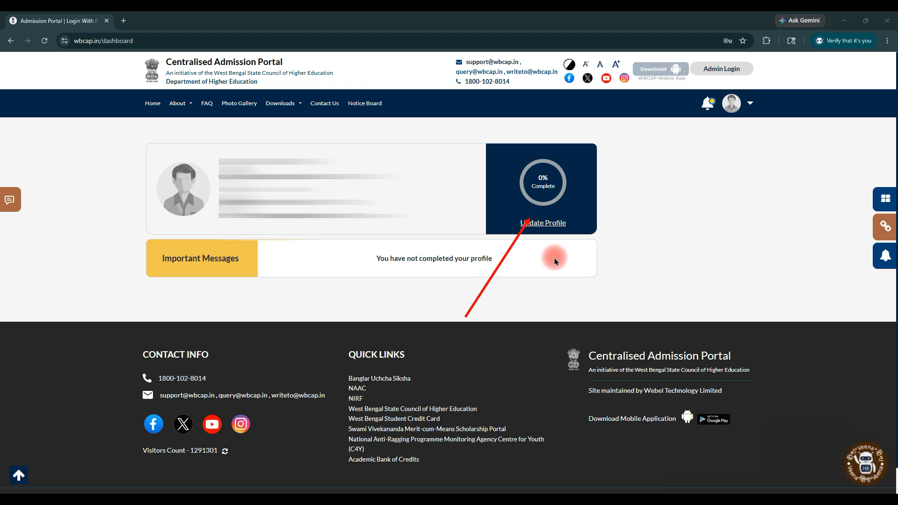
{"action": "left_click", "coordinate": [548, 223]}
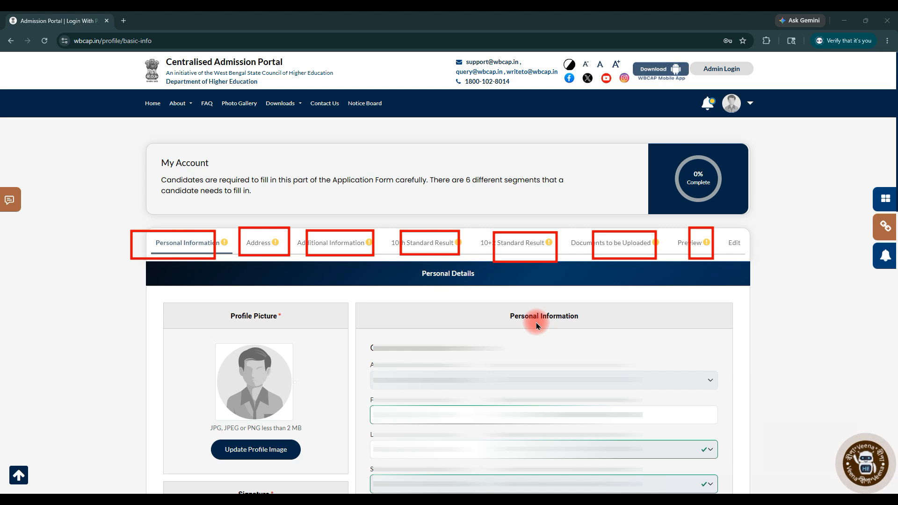
- Examine the picture, signature, identity proof, Banglar Shiksha ID, other course, ABC ID, railway station and bank account fields of the personal information form
{"action": "scroll", "coordinate": [537, 326], "scroll_direction": "down", "scroll_amount": 4}
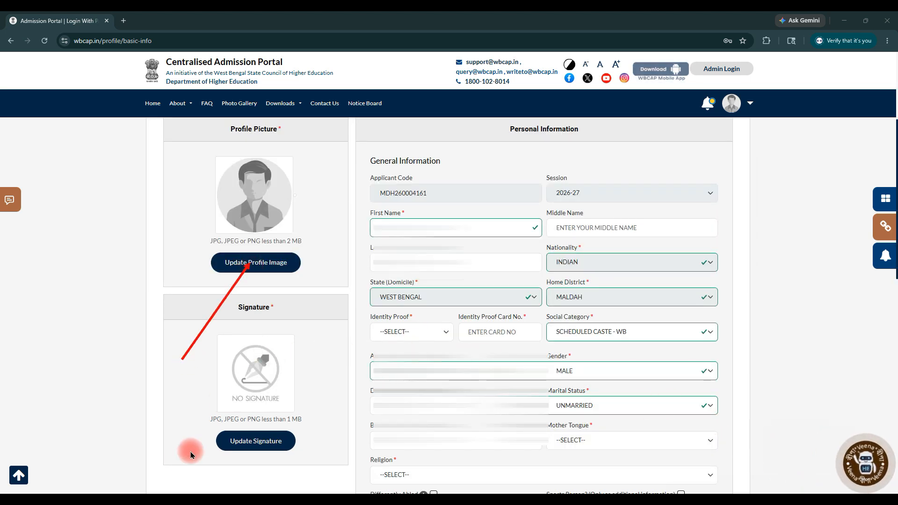
{"action": "left_click_drag", "start_coordinate": [175, 468], "coordinate": [247, 440]}
{"action": "left_click_drag", "start_coordinate": [363, 369], "coordinate": [412, 336]}
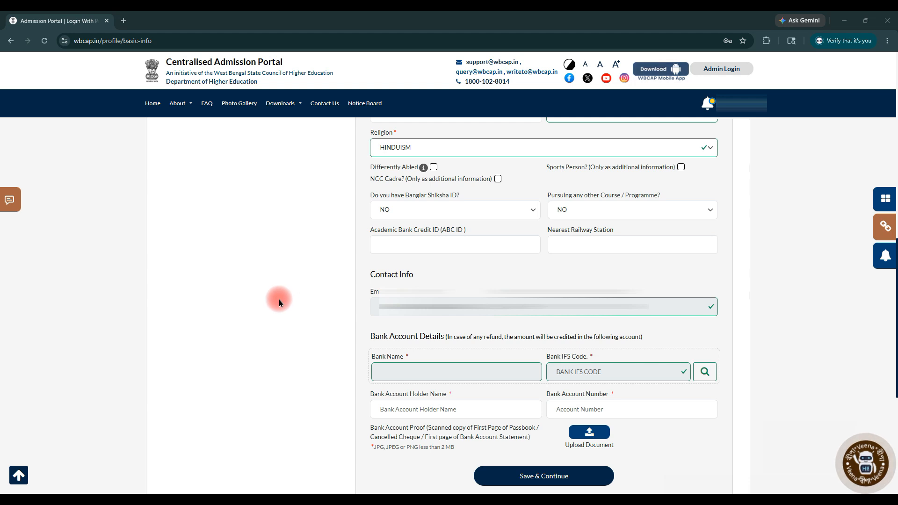
{"action": "left_click_drag", "start_coordinate": [279, 302], "coordinate": [400, 212]}
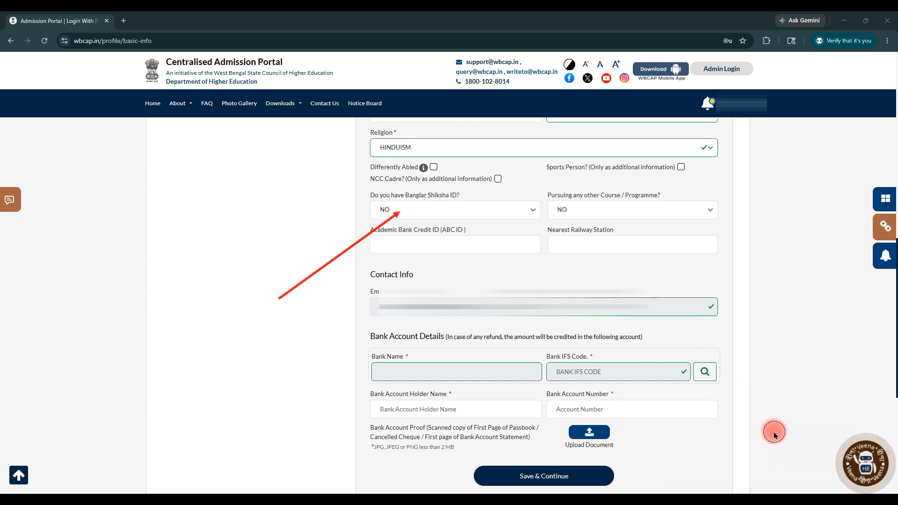
{"action": "mouse_move", "coordinate": [552, 198]}
{"action": "left_mouse_down"}
{"action": "mouse_move", "coordinate": [677, 220]}
{"action": "mouse_move", "coordinate": [724, 218]}
{"action": "left_mouse_up"}
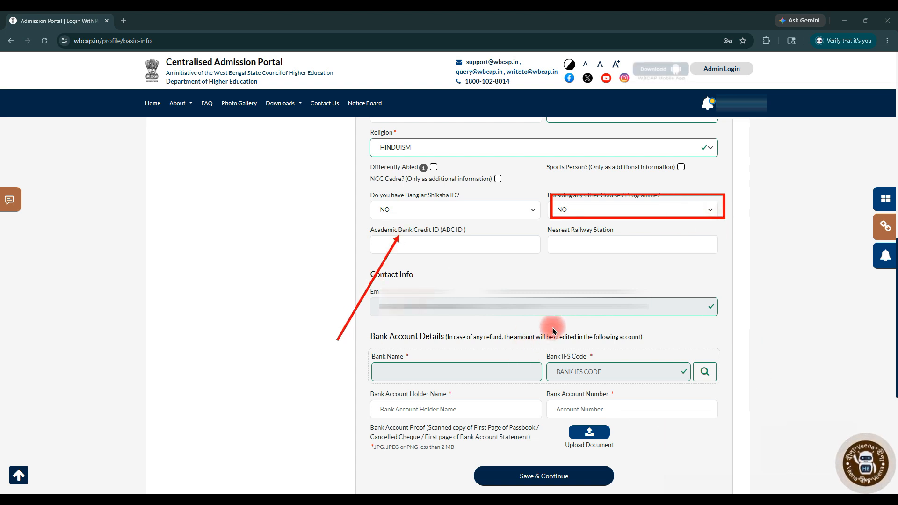
{"action": "left_click_drag", "start_coordinate": [553, 326], "coordinate": [605, 245]}
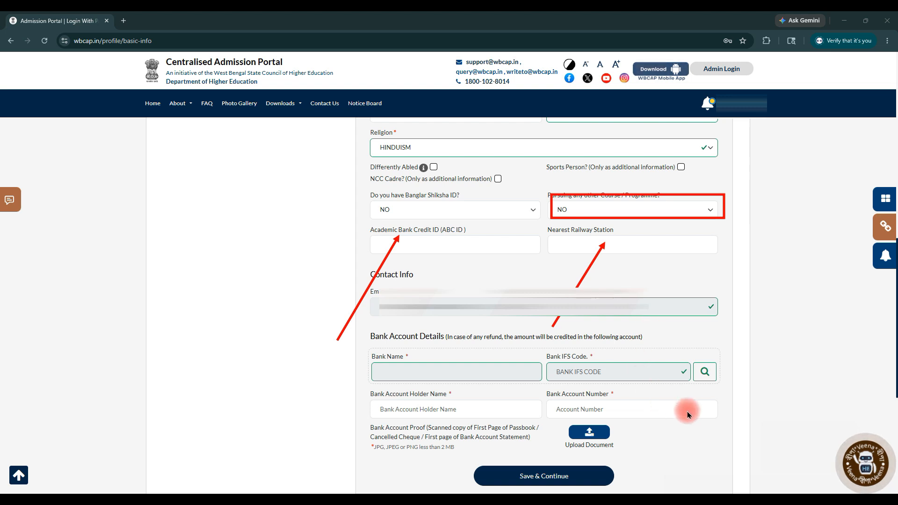
{"action": "left_click_drag", "start_coordinate": [690, 408], "coordinate": [708, 375]}
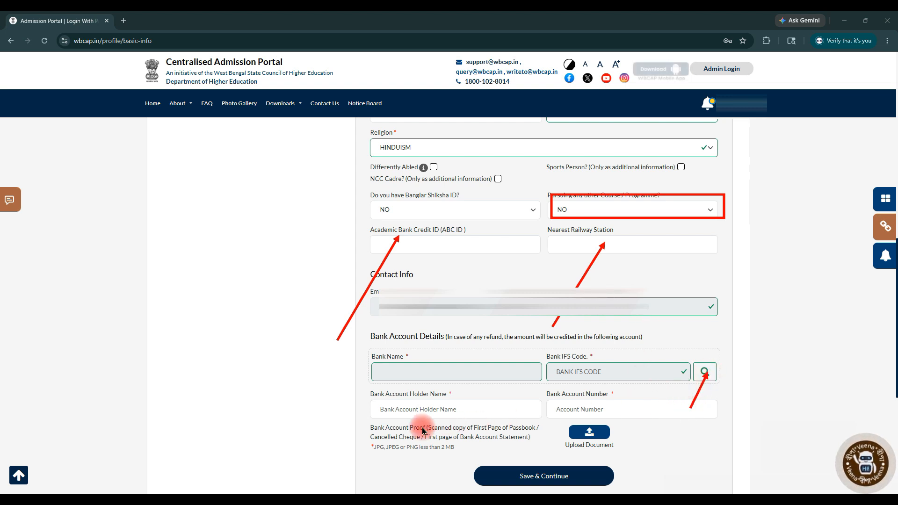
{"action": "left_click_drag", "start_coordinate": [379, 388], "coordinate": [469, 418]}
{"action": "left_click_drag", "start_coordinate": [581, 398], "coordinate": [653, 421]}
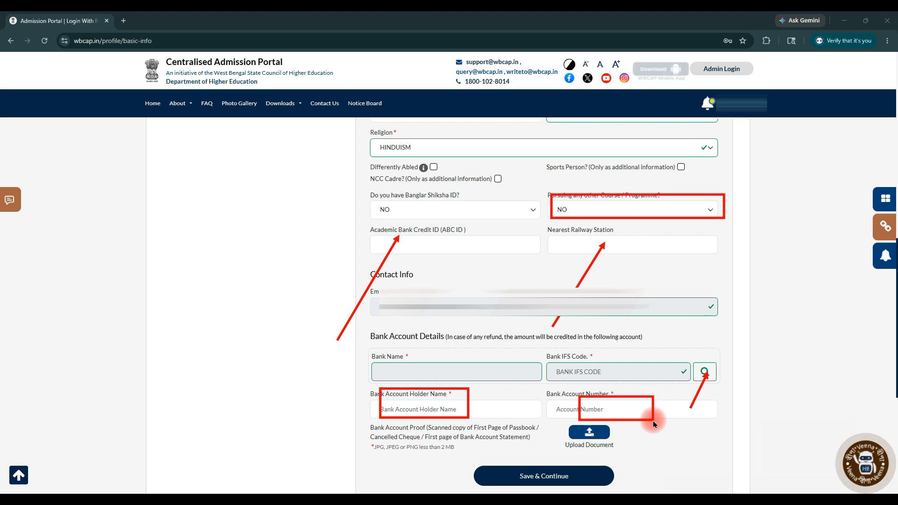
{"action": "left_click_drag", "start_coordinate": [542, 423], "coordinate": [626, 440]}
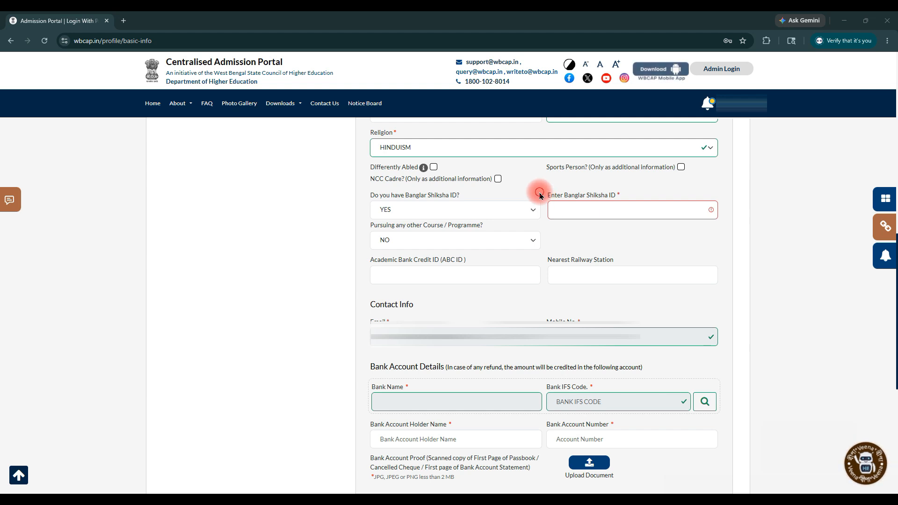
{"action": "left_click_drag", "start_coordinate": [539, 191], "coordinate": [715, 231]}
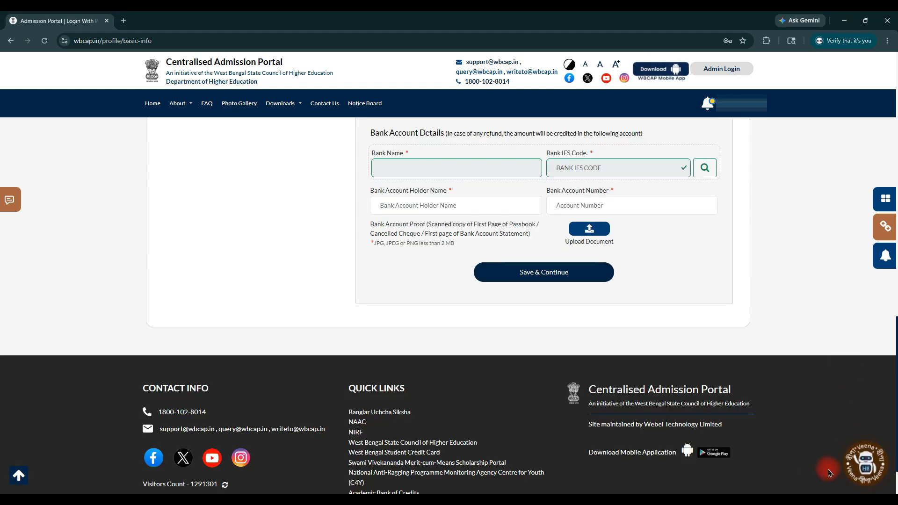
- Search the bank details by IFS code SBIN0012416 and select the State Bank of India branch at Mangalbari
{"action": "left_click", "coordinate": [802, 487]}
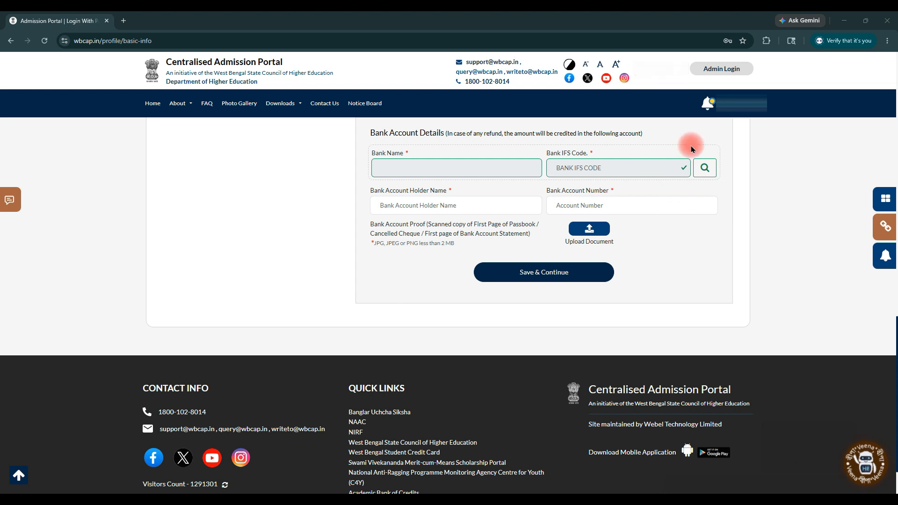
{"action": "left_click_drag", "start_coordinate": [691, 145], "coordinate": [710, 181]}
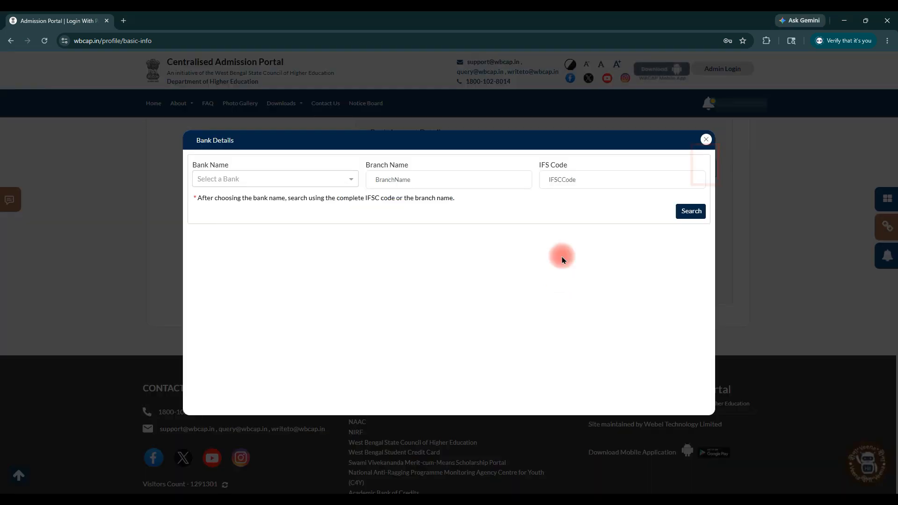
{"action": "left_click_drag", "start_coordinate": [542, 167], "coordinate": [587, 198]}
{"action": "left_click", "coordinate": [585, 229]}
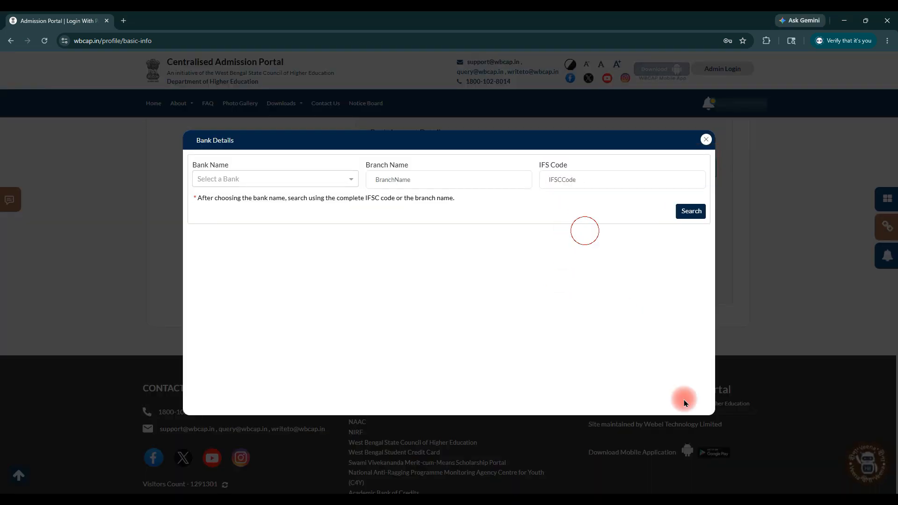
{"action": "left_click", "coordinate": [800, 482]}
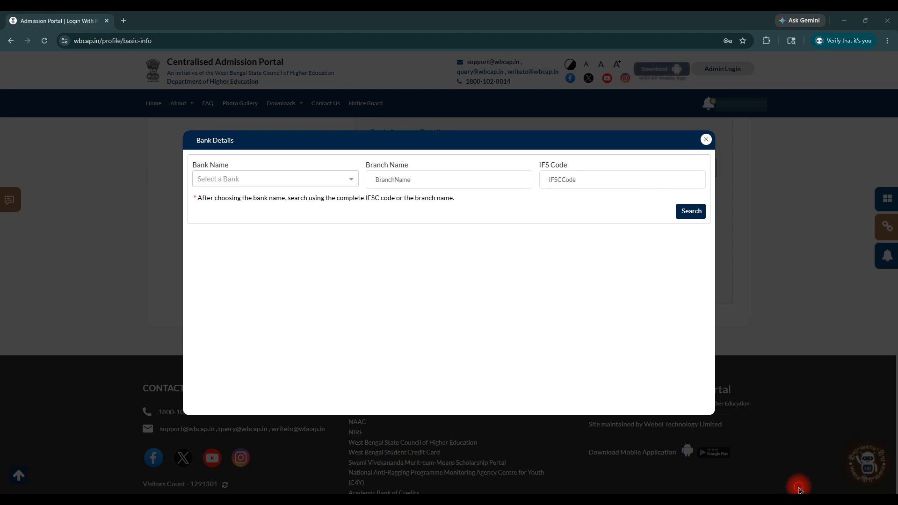
{"action": "mouse_move", "coordinate": [534, 167]}
{"action": "left_mouse_down"}
{"action": "mouse_move", "coordinate": [587, 189]}
{"action": "mouse_move", "coordinate": [627, 189]}
{"action": "left_mouse_up"}
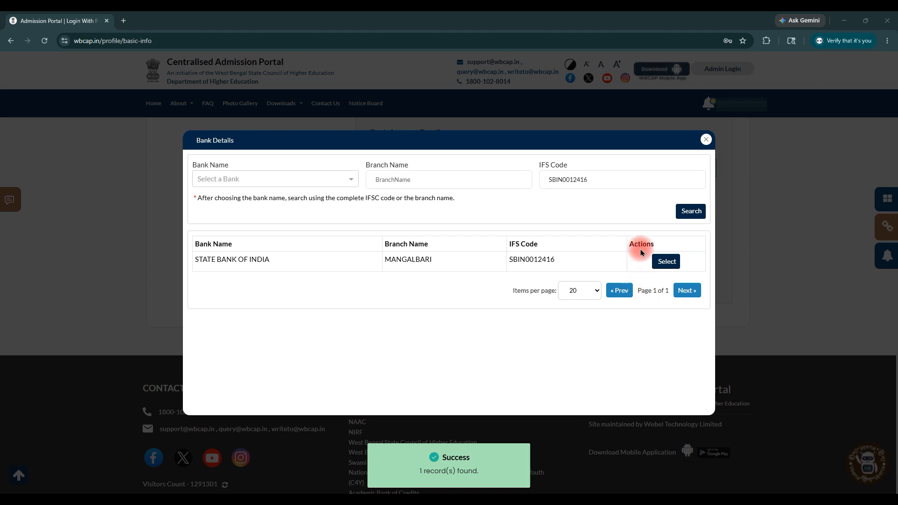
{"action": "left_click_drag", "start_coordinate": [636, 240], "coordinate": [688, 279]}
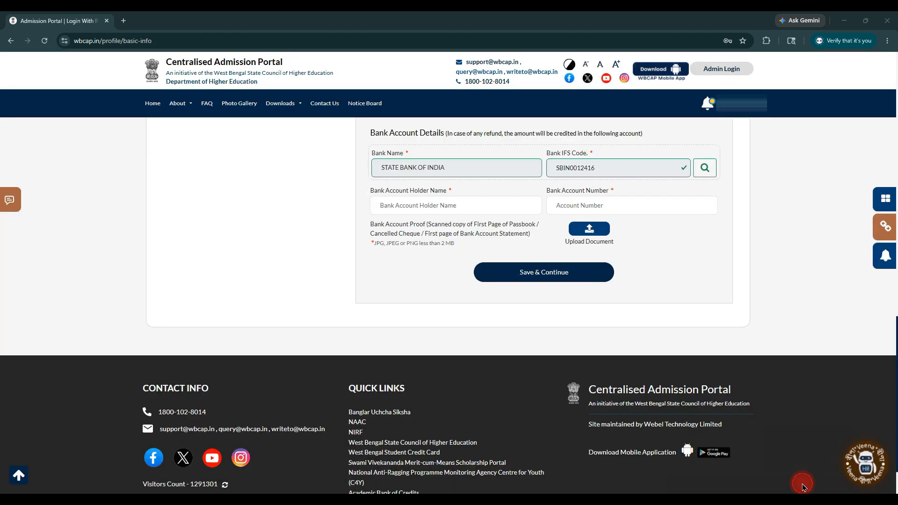
- Fill in the account holder's name and account number, upload the bank account proof, and save the personal information, accepting the leave-page confirmation
{"action": "left_click_drag", "start_coordinate": [382, 189], "coordinate": [462, 208]}
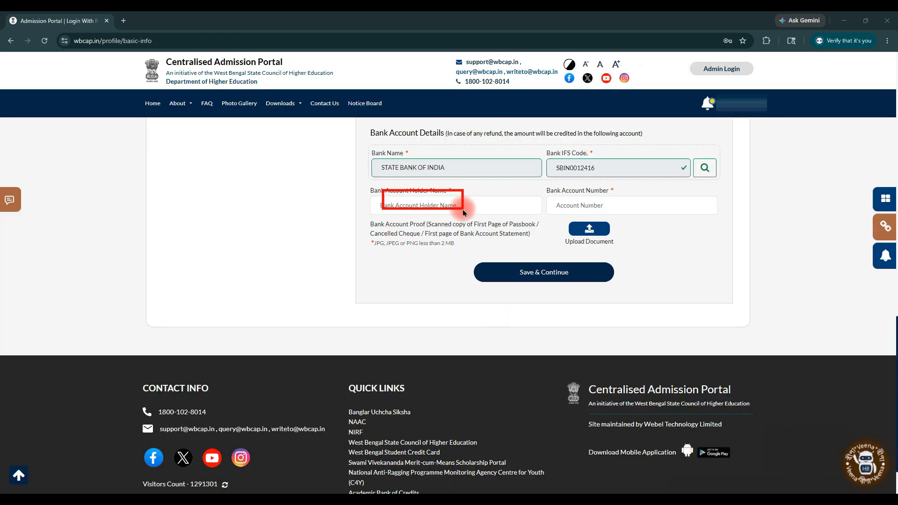
{"action": "left_click_drag", "start_coordinate": [564, 195], "coordinate": [636, 216]}
{"action": "left_click_drag", "start_coordinate": [551, 216], "coordinate": [609, 240]}
{"action": "left_click_drag", "start_coordinate": [526, 259], "coordinate": [592, 296]}
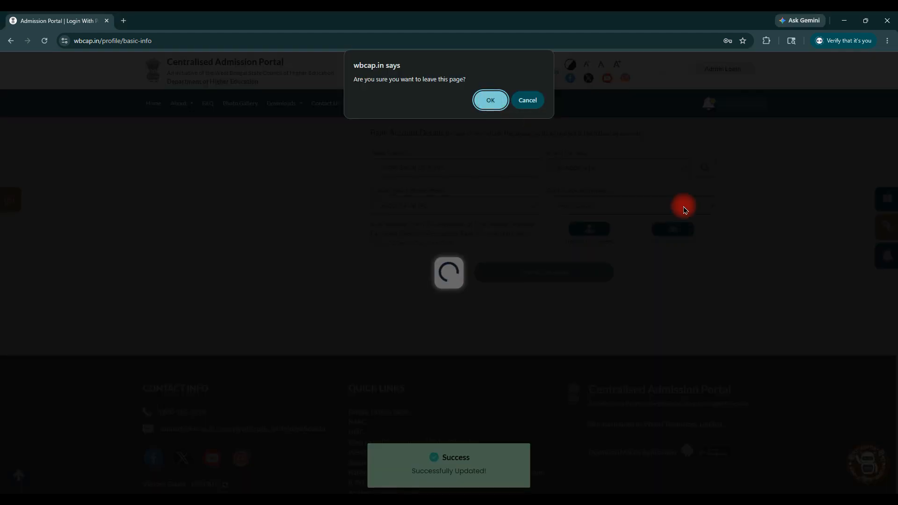
{"action": "left_click", "coordinate": [798, 490]}
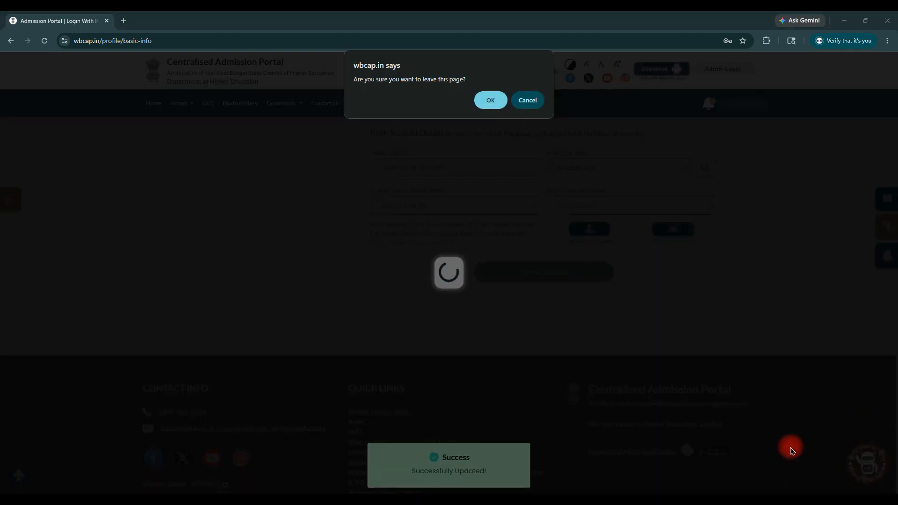
{"action": "mouse_move", "coordinate": [284, 257]}
{"action": "left_mouse_down"}
{"action": "mouse_move", "coordinate": [351, 217]}
{"action": "mouse_move", "coordinate": [482, 100]}
{"action": "left_mouse_up"}
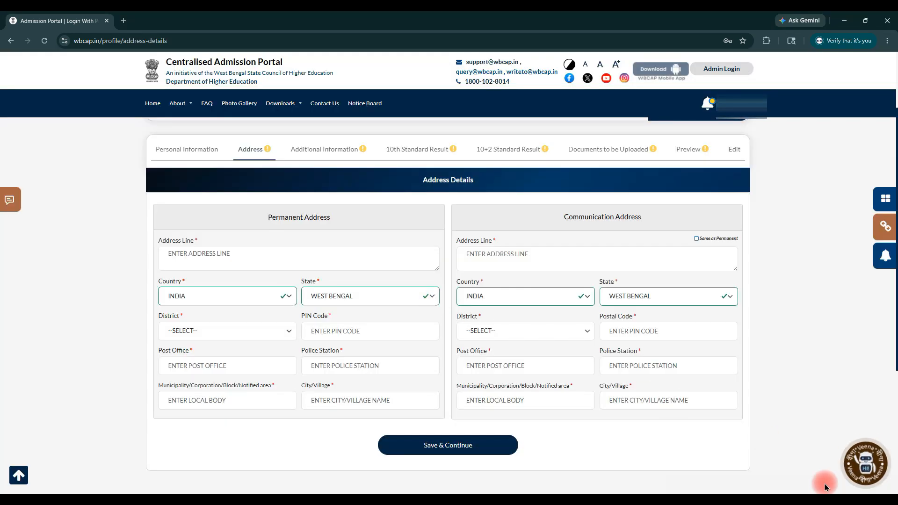
- Examine the permanent address fields, the Same as Permanent option and the communication address fields of the address form
{"action": "left_click", "coordinate": [800, 482]}
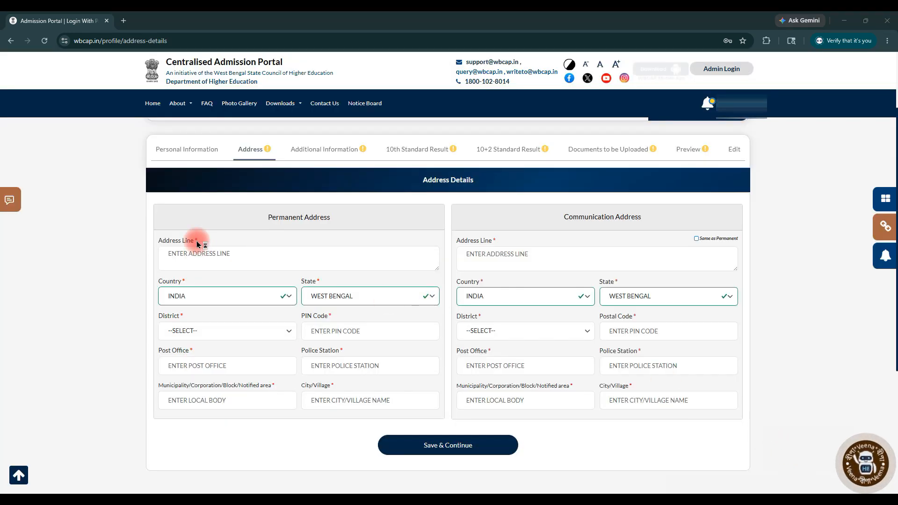
{"action": "mouse_move", "coordinate": [160, 233]}
{"action": "left_mouse_down"}
{"action": "mouse_move", "coordinate": [169, 244]}
{"action": "mouse_move", "coordinate": [302, 267]}
{"action": "left_mouse_up"}
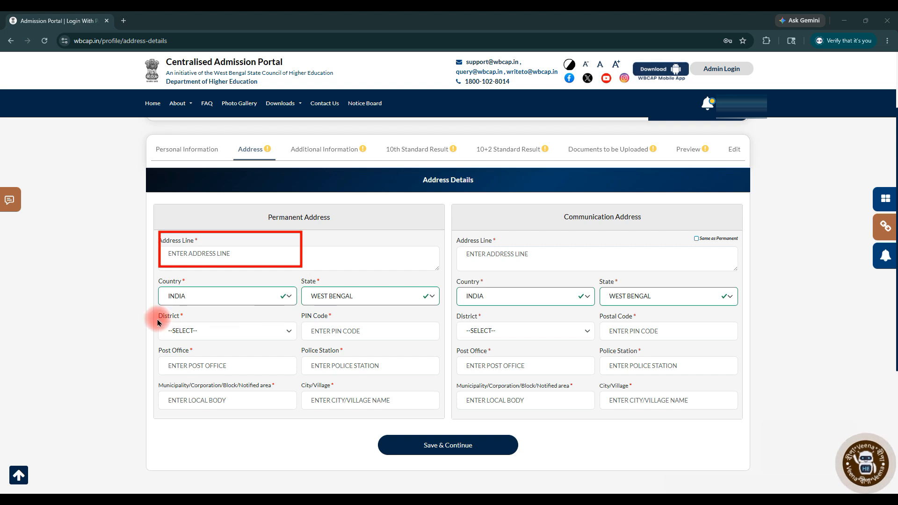
{"action": "left_click_drag", "start_coordinate": [158, 318], "coordinate": [255, 340]}
{"action": "left_click_drag", "start_coordinate": [315, 314], "coordinate": [361, 356]}
{"action": "left_click_drag", "start_coordinate": [187, 356], "coordinate": [267, 384]}
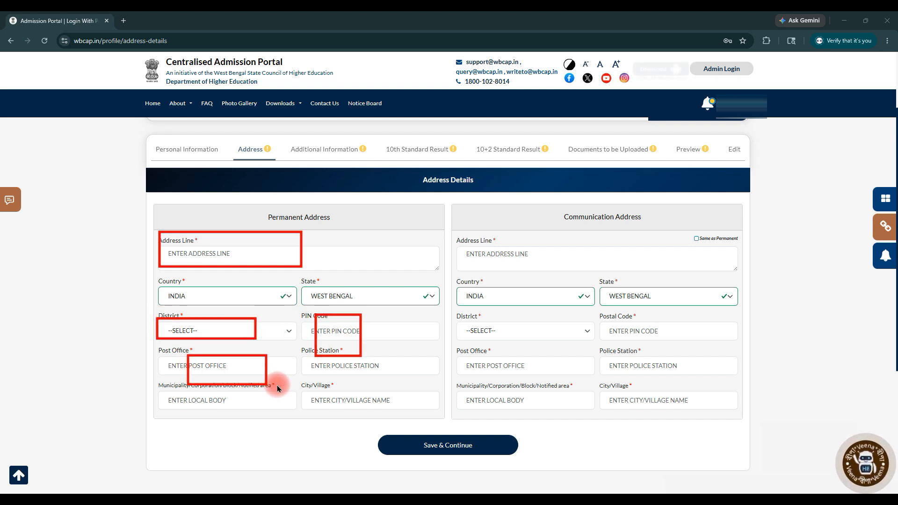
{"action": "left_click_drag", "start_coordinate": [316, 356], "coordinate": [346, 381]}
{"action": "left_click_drag", "start_coordinate": [181, 382], "coordinate": [234, 408]}
{"action": "left_click_drag", "start_coordinate": [321, 394], "coordinate": [389, 424]}
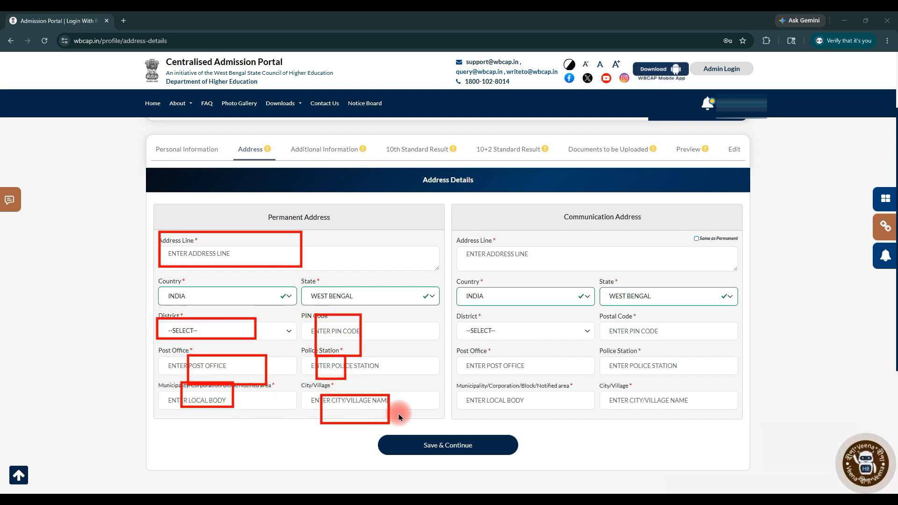
{"action": "left_click_drag", "start_coordinate": [680, 231], "coordinate": [753, 250]}
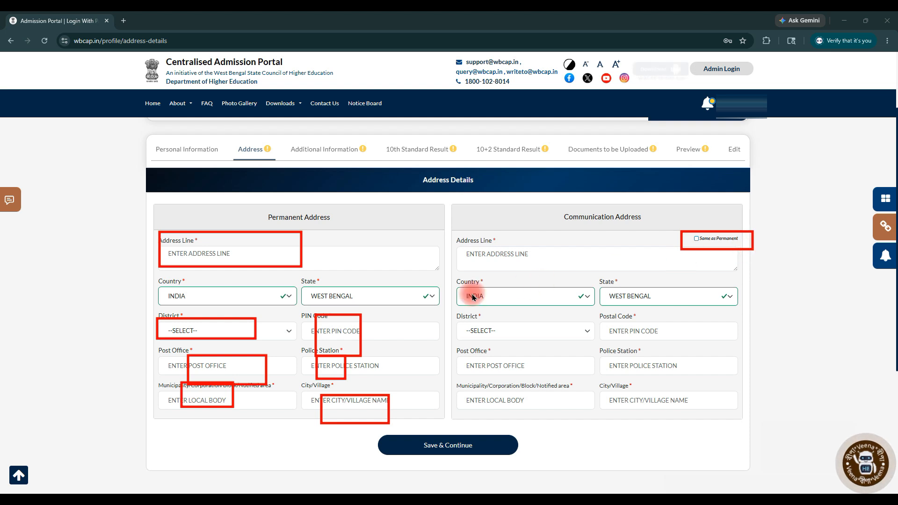
{"action": "mouse_move", "coordinate": [452, 239]}
{"action": "left_mouse_down"}
{"action": "mouse_move", "coordinate": [542, 379]}
{"action": "mouse_move", "coordinate": [740, 410]}
{"action": "left_mouse_up"}
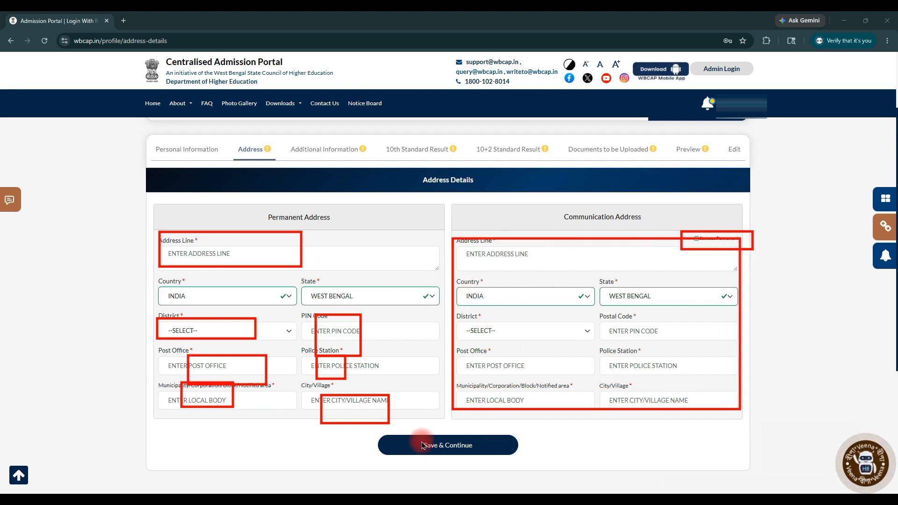
- Save the completed permanent and communication addresses and accept leaving the page to continue to the additional information
{"action": "left_click_drag", "start_coordinate": [429, 415], "coordinate": [517, 465]}
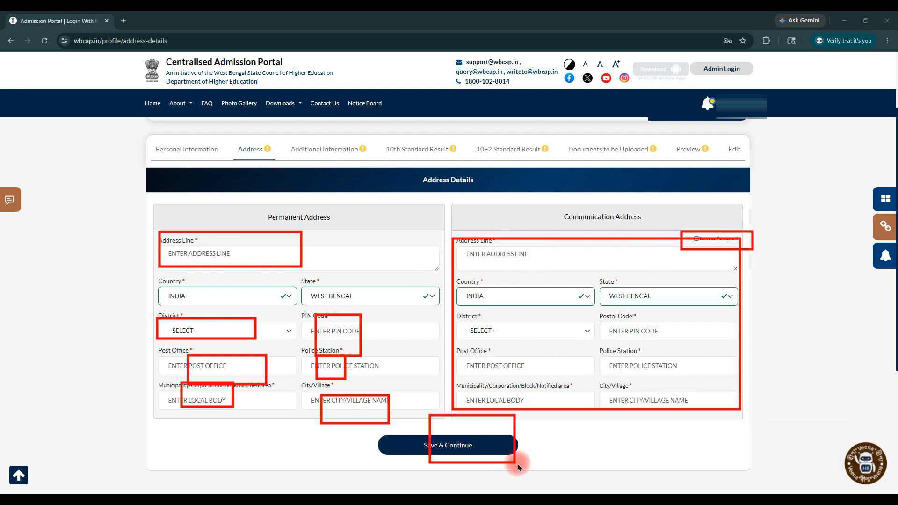
{"action": "left_click", "coordinate": [406, 435]}
{"action": "left_click", "coordinate": [797, 486]}
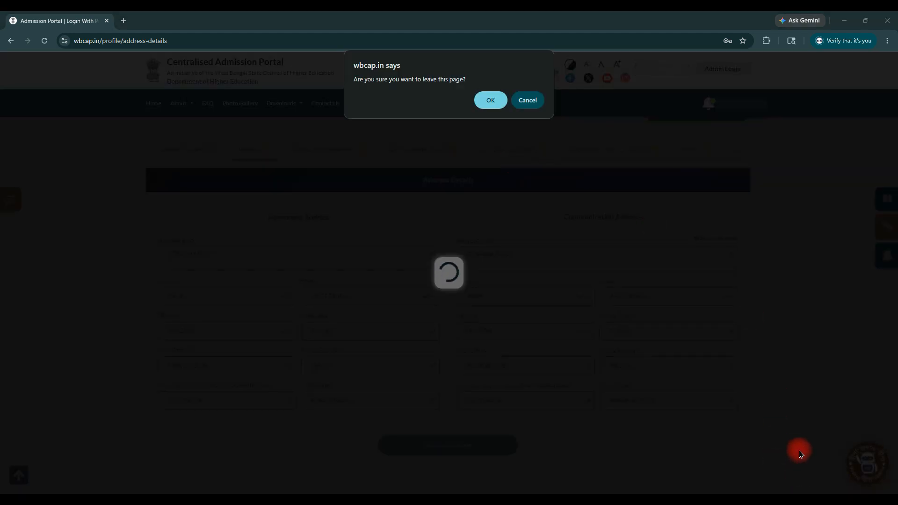
{"action": "left_click_drag", "start_coordinate": [321, 395], "coordinate": [487, 125]}
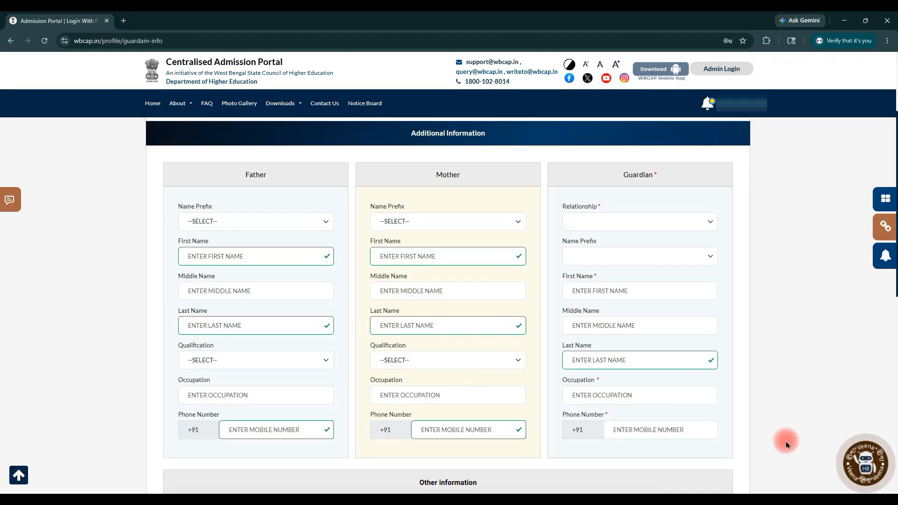
- Examine the father, mother and guardian fields of the additional information form, including the guardian relationship options
{"action": "left_click", "coordinate": [802, 484]}
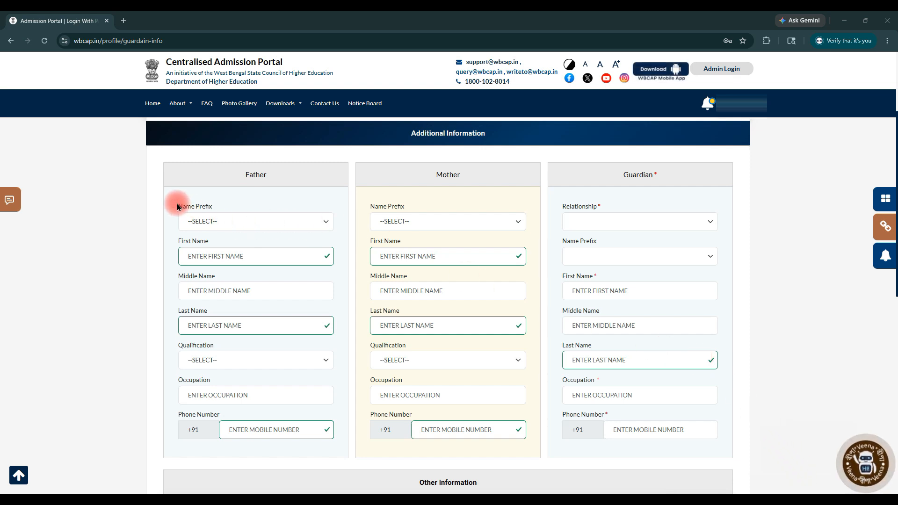
{"action": "left_click_drag", "start_coordinate": [177, 203], "coordinate": [299, 234]}
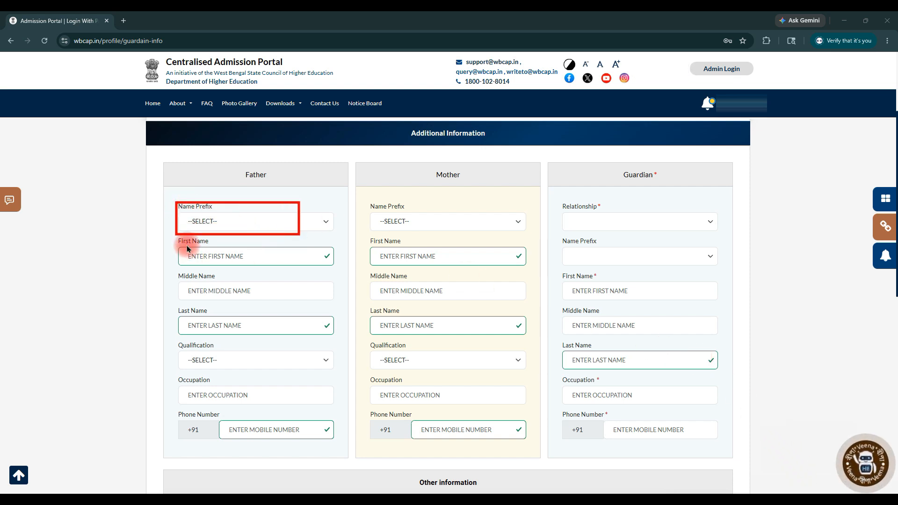
{"action": "mouse_move", "coordinate": [186, 243]}
{"action": "left_mouse_down"}
{"action": "mouse_move", "coordinate": [260, 276]}
{"action": "mouse_move", "coordinate": [249, 304]}
{"action": "mouse_move", "coordinate": [254, 338]}
{"action": "left_mouse_up"}
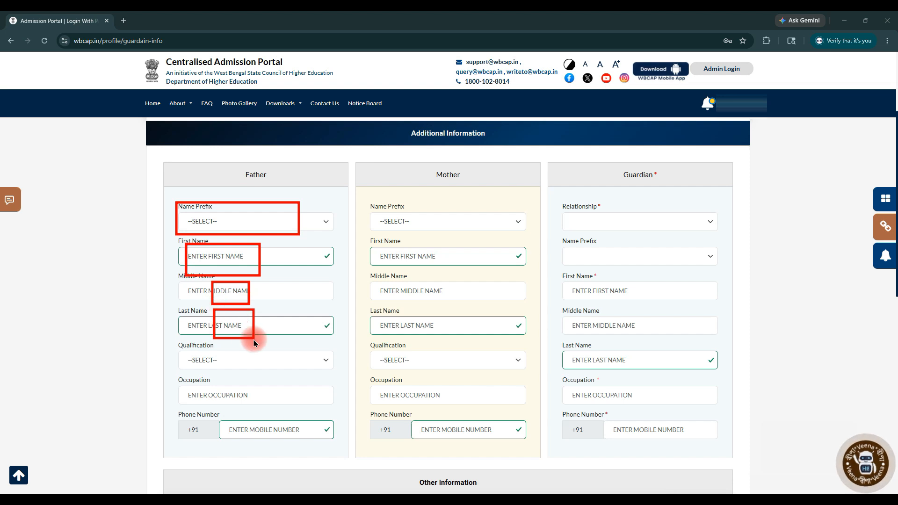
{"action": "mouse_move", "coordinate": [190, 350]}
{"action": "left_mouse_down"}
{"action": "mouse_move", "coordinate": [212, 370]}
{"action": "mouse_move", "coordinate": [246, 375]}
{"action": "mouse_move", "coordinate": [249, 411]}
{"action": "mouse_move", "coordinate": [240, 427]}
{"action": "mouse_move", "coordinate": [289, 448]}
{"action": "left_mouse_up"}
{"action": "left_click_drag", "start_coordinate": [368, 209], "coordinate": [499, 228]}
{"action": "left_click_drag", "start_coordinate": [396, 242], "coordinate": [457, 276]}
{"action": "mouse_move", "coordinate": [394, 282]}
{"action": "left_mouse_down"}
{"action": "mouse_move", "coordinate": [452, 311]}
{"action": "mouse_move", "coordinate": [432, 342]}
{"action": "mouse_move", "coordinate": [446, 345]}
{"action": "left_mouse_up"}
{"action": "mouse_move", "coordinate": [400, 356]}
{"action": "left_mouse_down"}
{"action": "mouse_move", "coordinate": [405, 369]}
{"action": "mouse_move", "coordinate": [450, 388]}
{"action": "mouse_move", "coordinate": [442, 434]}
{"action": "mouse_move", "coordinate": [487, 450]}
{"action": "left_mouse_up"}
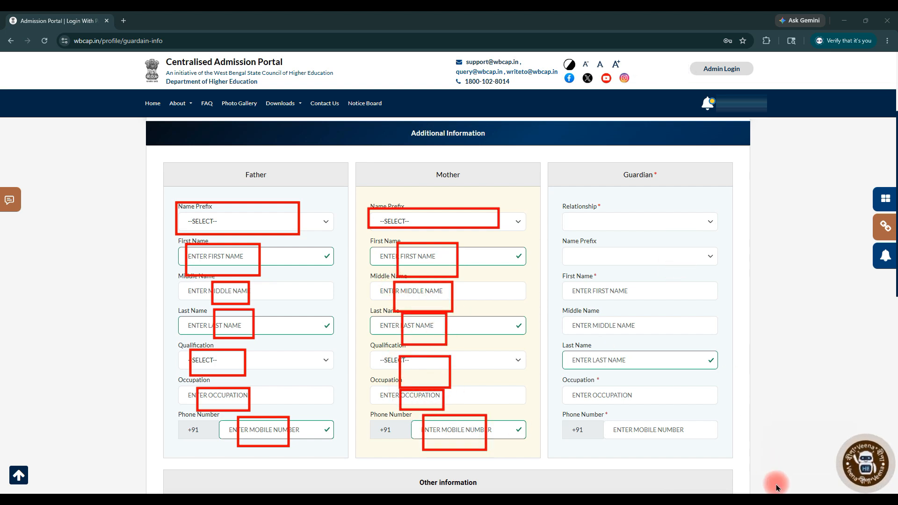
{"action": "mouse_move", "coordinate": [582, 211]}
{"action": "left_mouse_down"}
{"action": "mouse_move", "coordinate": [597, 234]}
{"action": "mouse_move", "coordinate": [655, 247]}
{"action": "left_mouse_up"}
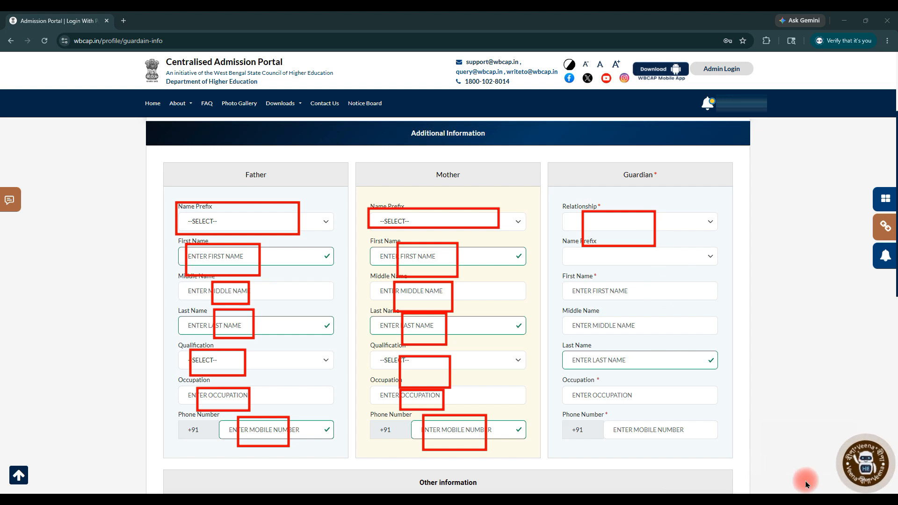
{"action": "left_click", "coordinate": [672, 224]}
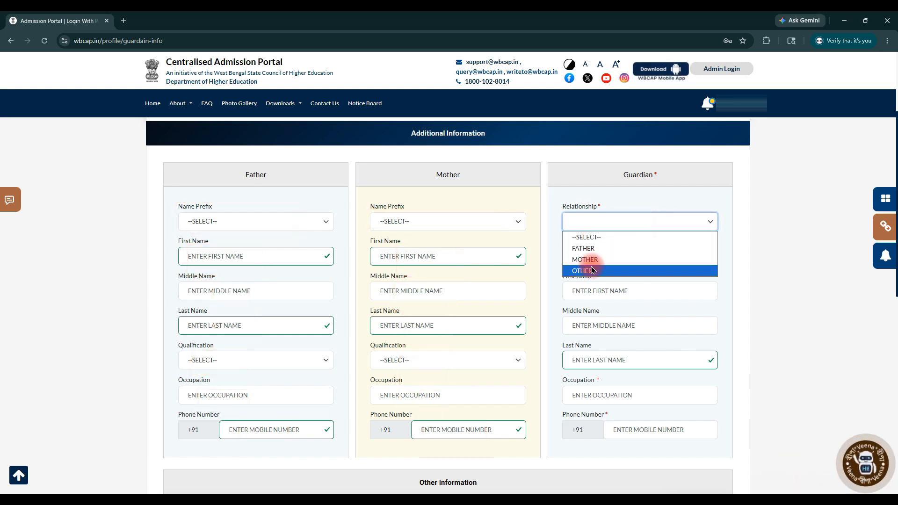
{"action": "left_click", "coordinate": [754, 274]}
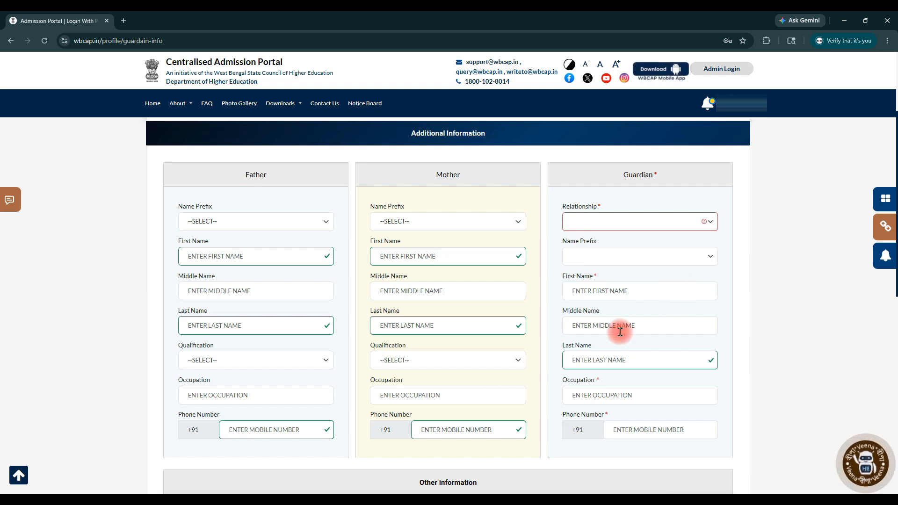
- Examine the annual income field and the language, read, write and speak fields of the additional information form
{"action": "scroll", "coordinate": [620, 331], "scroll_direction": "down", "scroll_amount": 15}
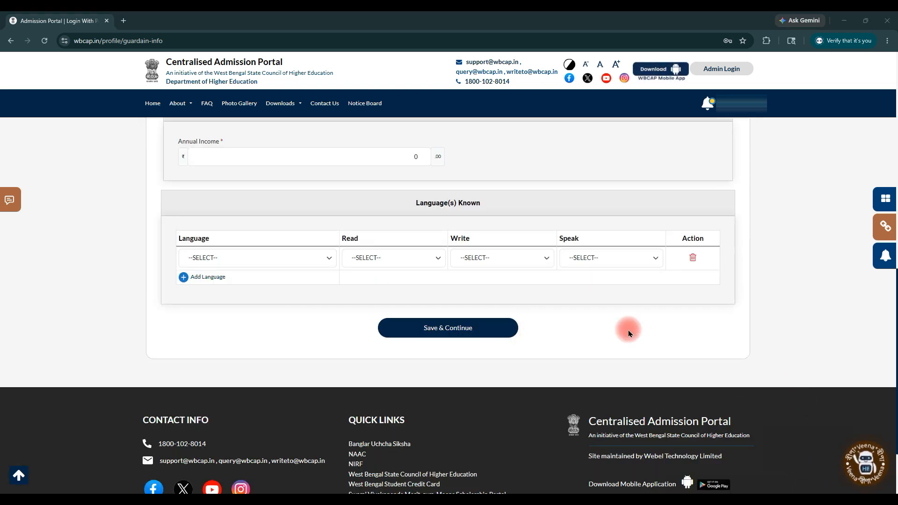
{"action": "left_click_drag", "start_coordinate": [349, 135], "coordinate": [460, 173]}
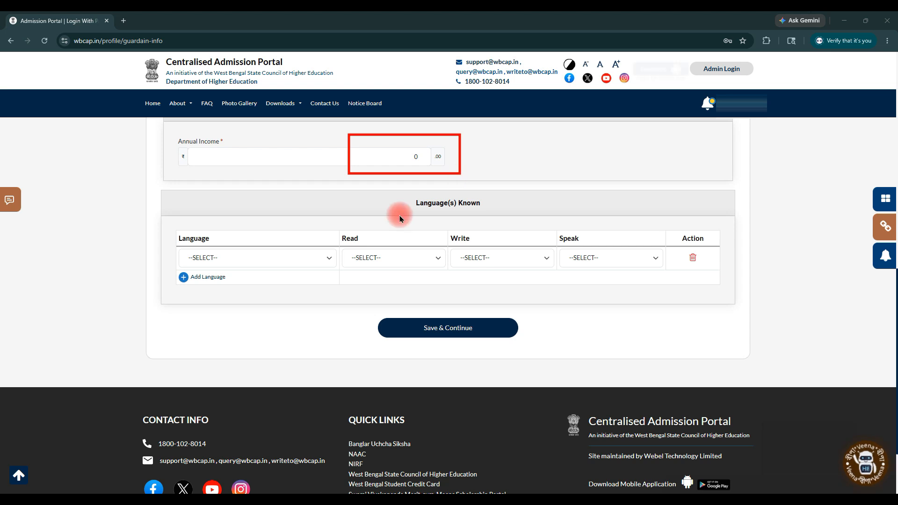
{"action": "left_click_drag", "start_coordinate": [203, 234], "coordinate": [296, 278]}
{"action": "left_click_drag", "start_coordinate": [357, 240], "coordinate": [455, 278]}
{"action": "mouse_move", "coordinate": [503, 252]}
{"action": "left_mouse_down"}
{"action": "mouse_move", "coordinate": [565, 276]}
{"action": "mouse_move", "coordinate": [658, 275]}
{"action": "left_mouse_up"}
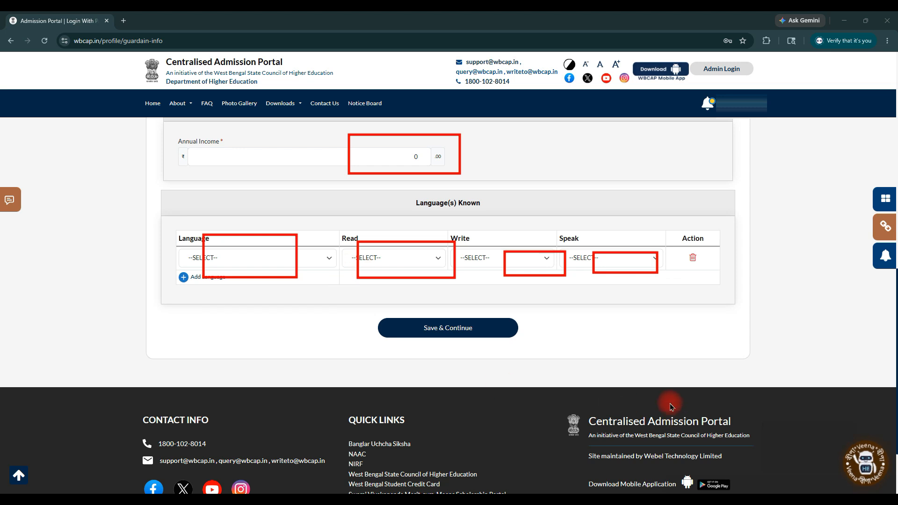
- List Bengali (Bangla) with read, write and speak set to Yes and Hindi with only speak set to Yes, and save the additional information
{"action": "left_click", "coordinate": [228, 257]}
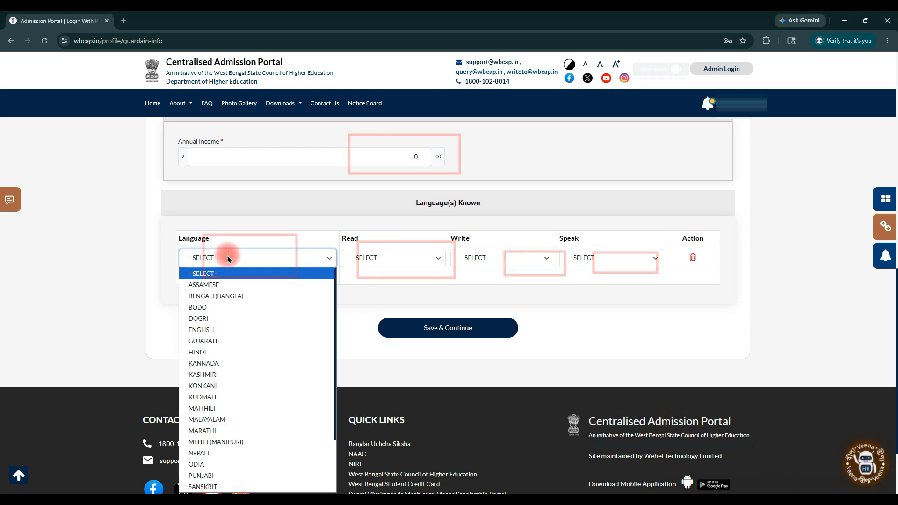
{"action": "left_click", "coordinate": [222, 296]}
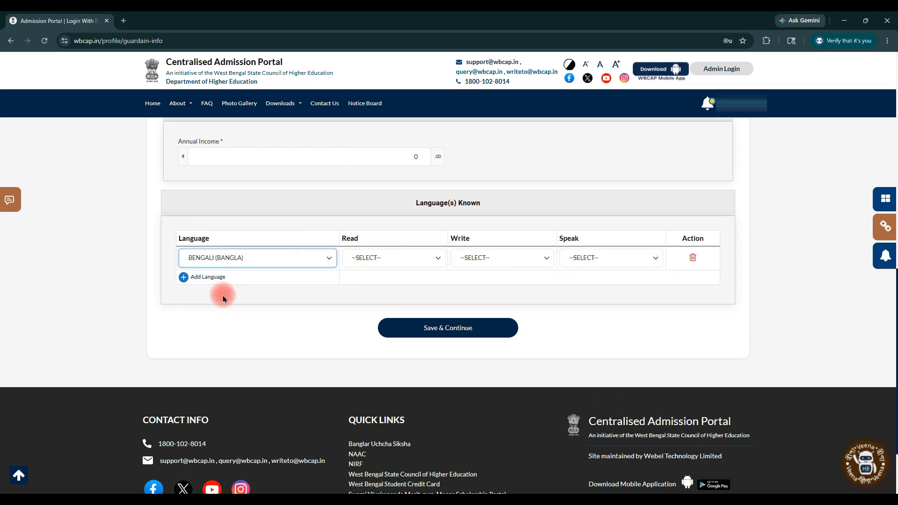
{"action": "left_click", "coordinate": [243, 260]}
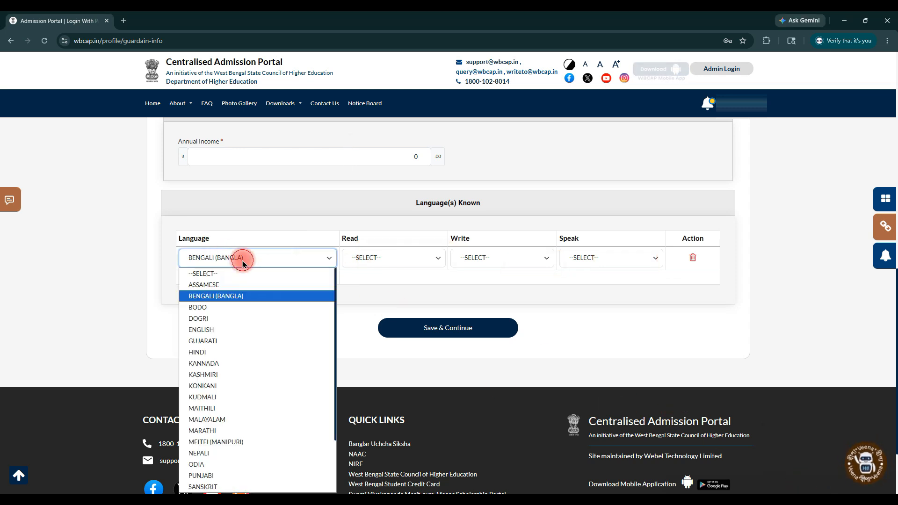
{"action": "left_click", "coordinate": [207, 353]}
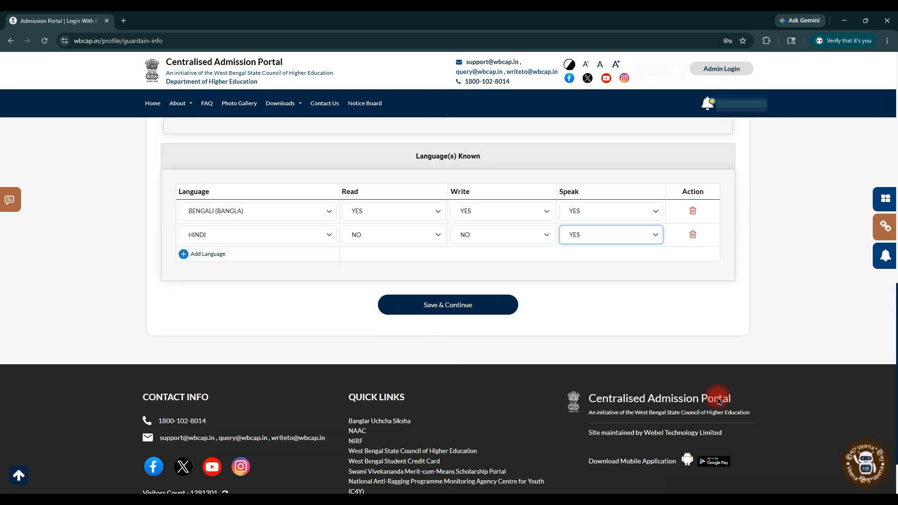
{"action": "left_click", "coordinate": [802, 478]}
{"action": "left_click", "coordinate": [416, 307]}
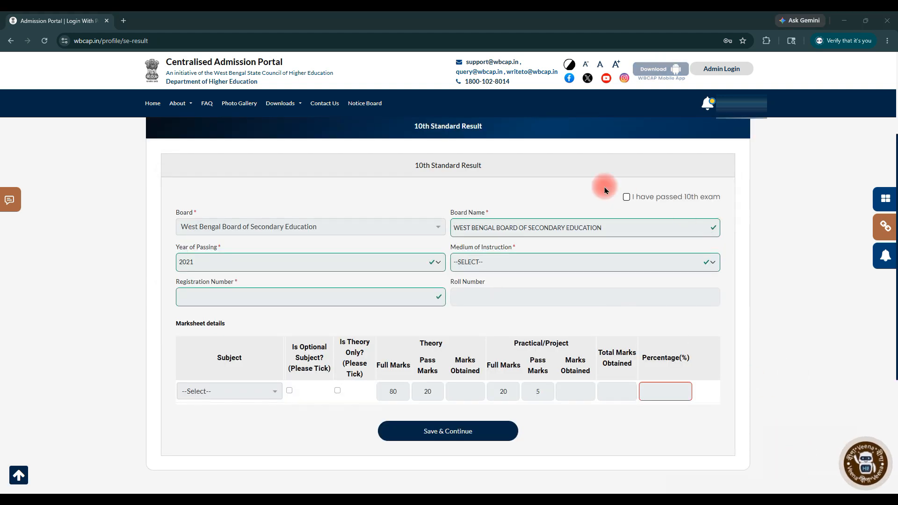
- Mark the 10th exam as passed and set the year of passing to 2024 and the medium of instruction to Bengali
{"action": "left_click_drag", "start_coordinate": [603, 186], "coordinate": [697, 201]}
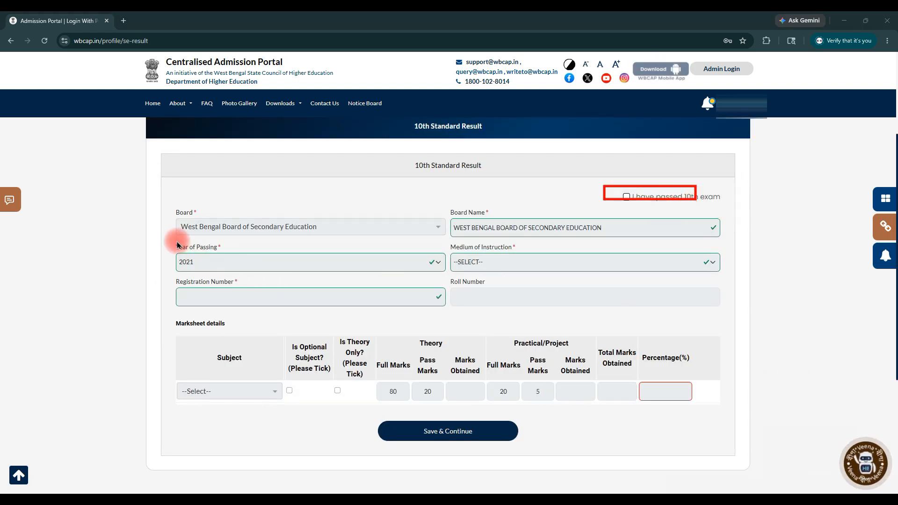
{"action": "mouse_move", "coordinate": [169, 205]}
{"action": "left_mouse_down"}
{"action": "mouse_move", "coordinate": [445, 308]}
{"action": "mouse_move", "coordinate": [739, 307]}
{"action": "left_mouse_up"}
{"action": "mouse_move", "coordinate": [185, 324]}
{"action": "left_mouse_down"}
{"action": "mouse_move", "coordinate": [561, 444]}
{"action": "mouse_move", "coordinate": [720, 450]}
{"action": "left_mouse_up"}
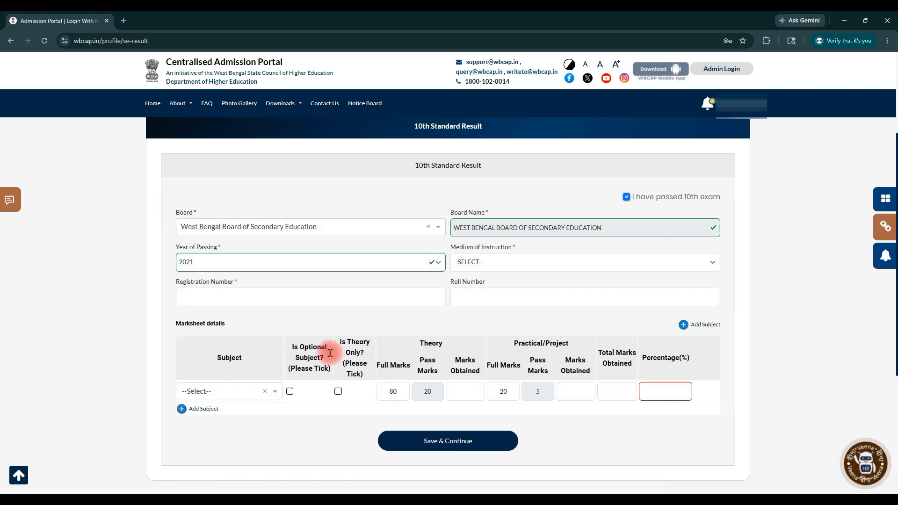
{"action": "left_click", "coordinate": [202, 266]}
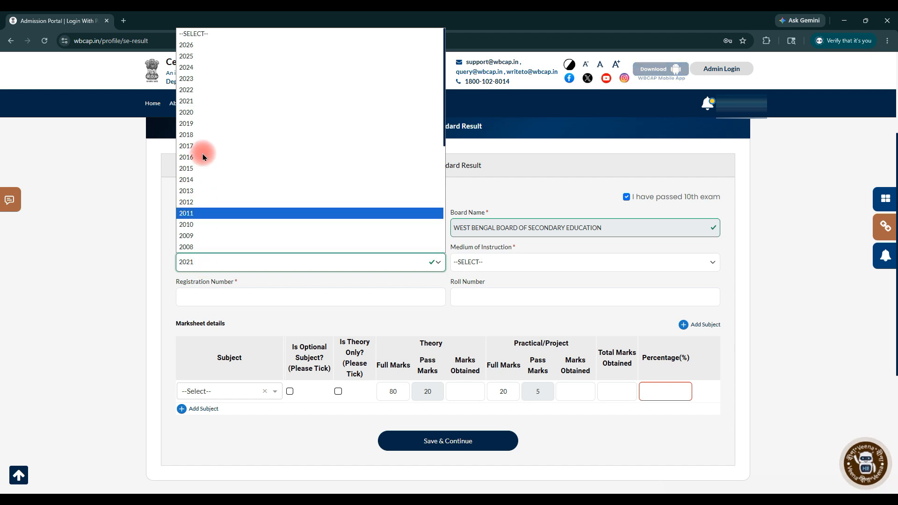
{"action": "left_click", "coordinate": [193, 67]}
{"action": "left_click", "coordinate": [491, 262]}
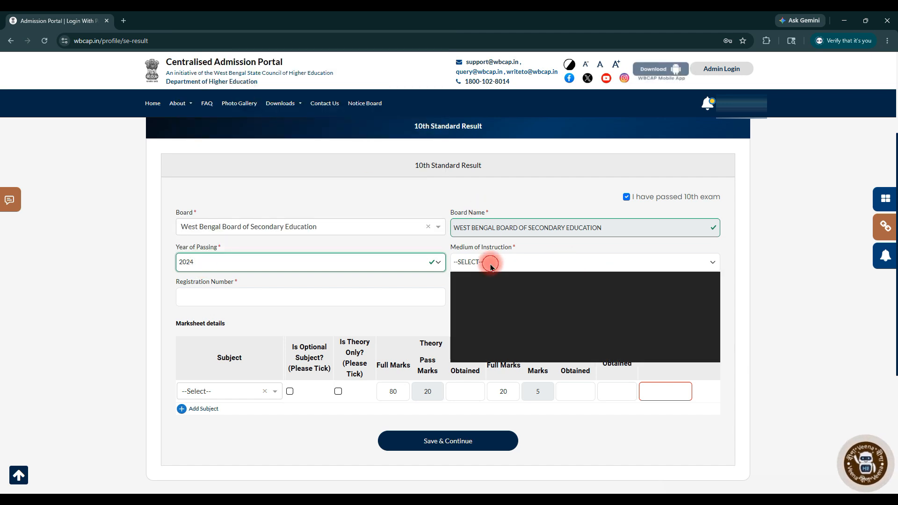
{"action": "left_click", "coordinate": [477, 290]}
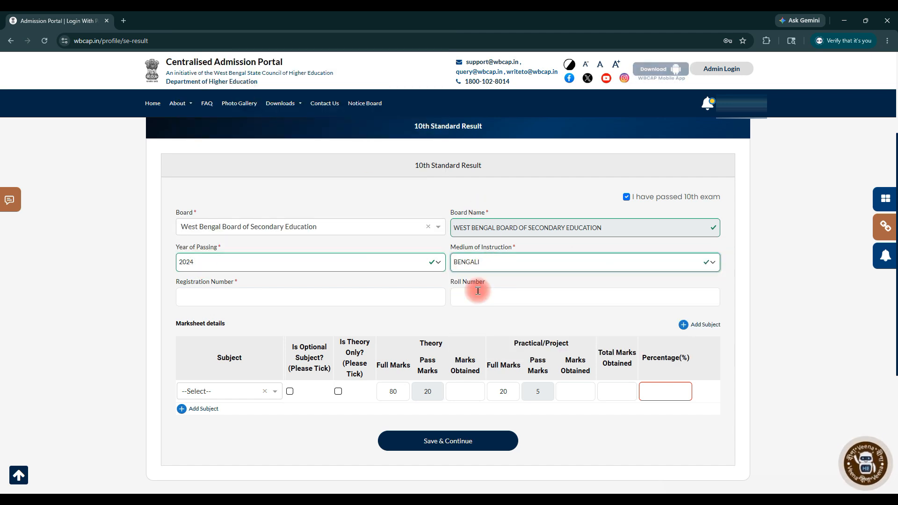
{"action": "left_click", "coordinate": [801, 486]}
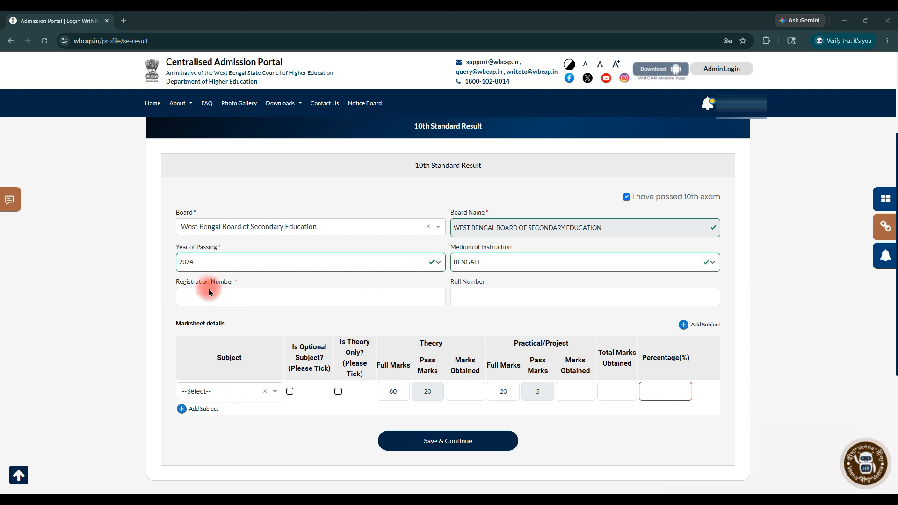
{"action": "left_click_drag", "start_coordinate": [198, 279], "coordinate": [351, 303]}
{"action": "left_click_drag", "start_coordinate": [461, 274], "coordinate": [592, 309]}
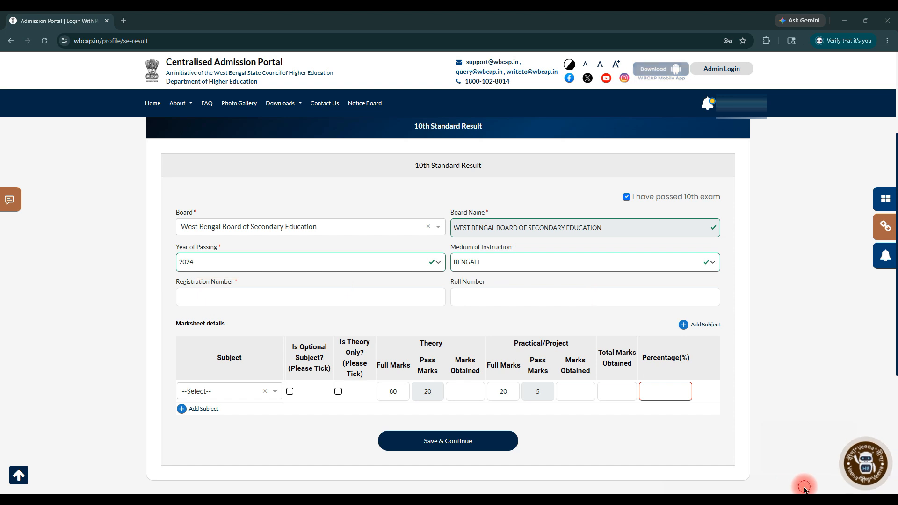
- Enter WB-SE - Bengali in the marksheet as 1st Lang, with full marks of 90 for theory and 10 for practical/project
{"action": "left_click", "coordinate": [243, 391]}
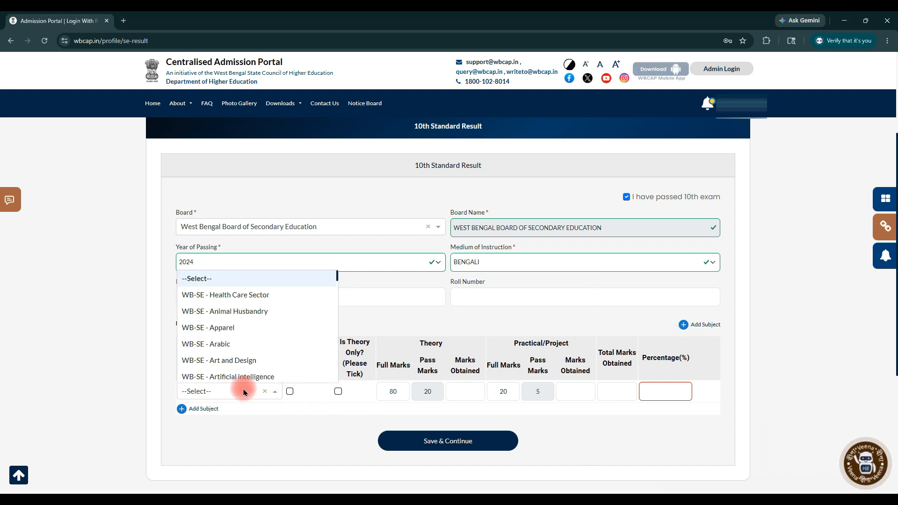
{"action": "type", "text": "BENG"}
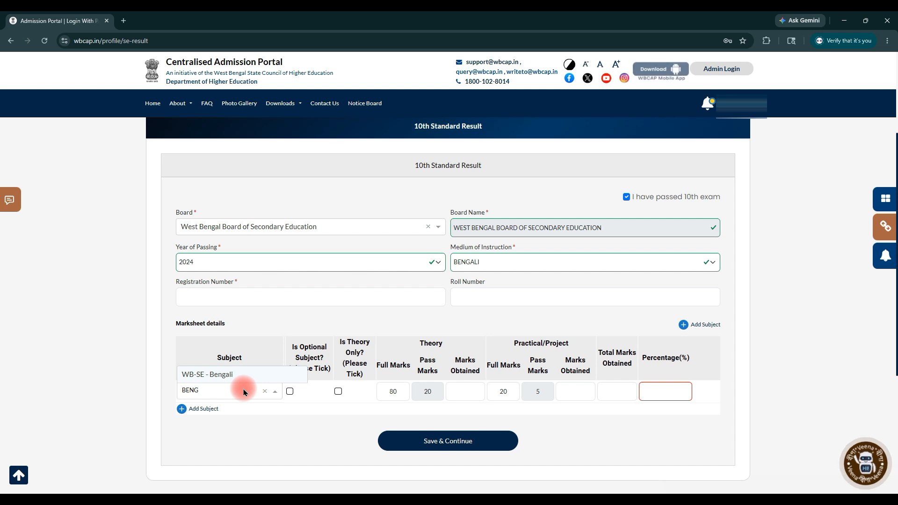
{"action": "left_click", "coordinate": [222, 377]}
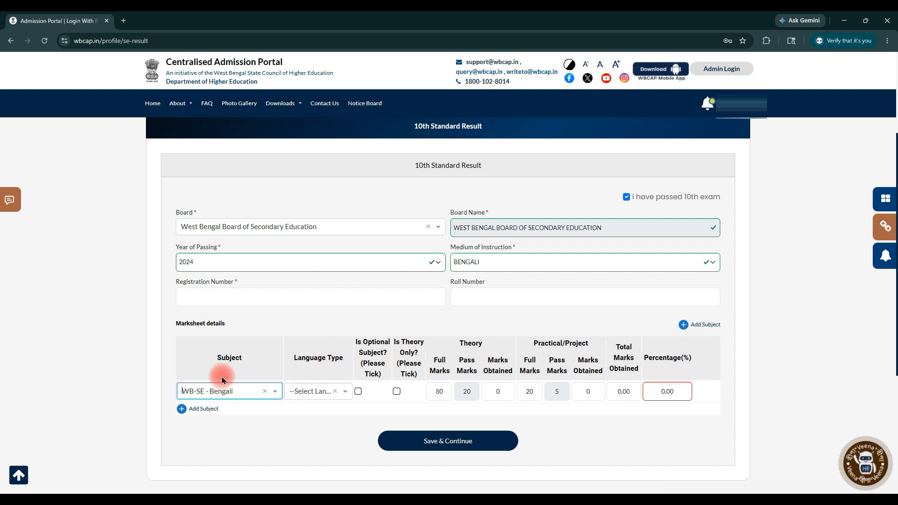
{"action": "left_click", "coordinate": [307, 397]}
{"action": "left_click", "coordinate": [301, 426]}
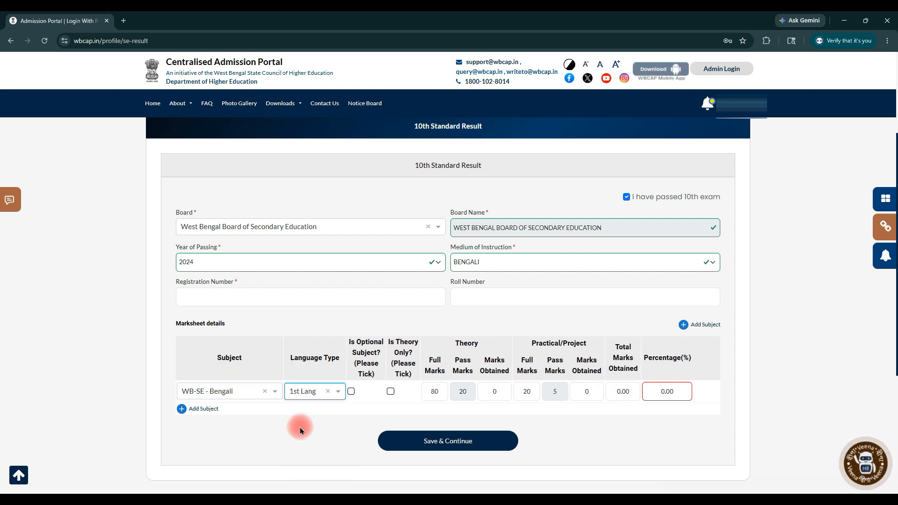
{"action": "double_click", "coordinate": [443, 395]}
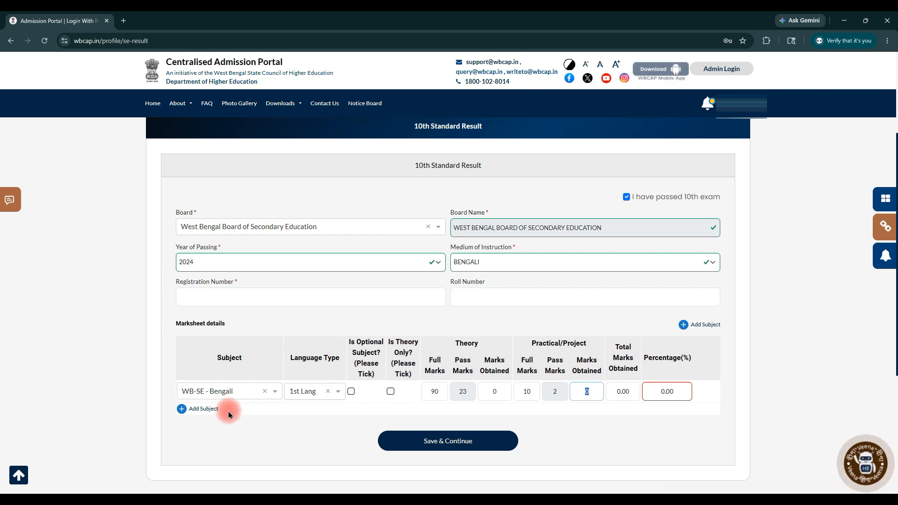
- Add a marksheet row for WB-SE - English as 2nd Lang and open its theory full marks for editing
{"action": "left_click", "coordinate": [192, 409]}
{"action": "left_click", "coordinate": [220, 414]}
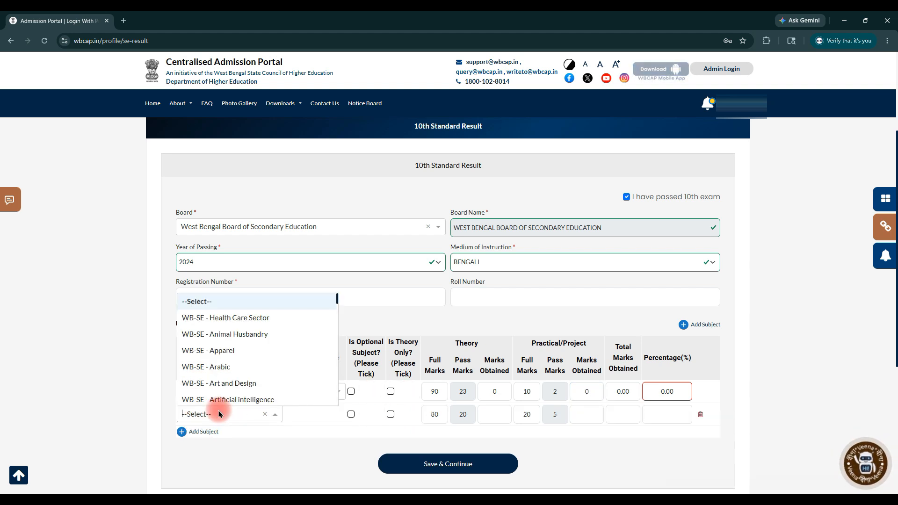
{"action": "type", "text": "ENGL"}
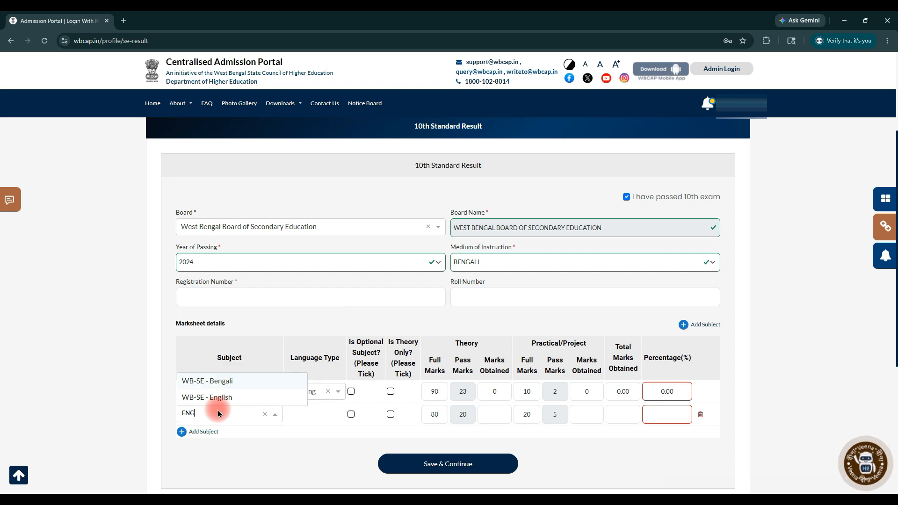
{"action": "left_click", "coordinate": [224, 398]}
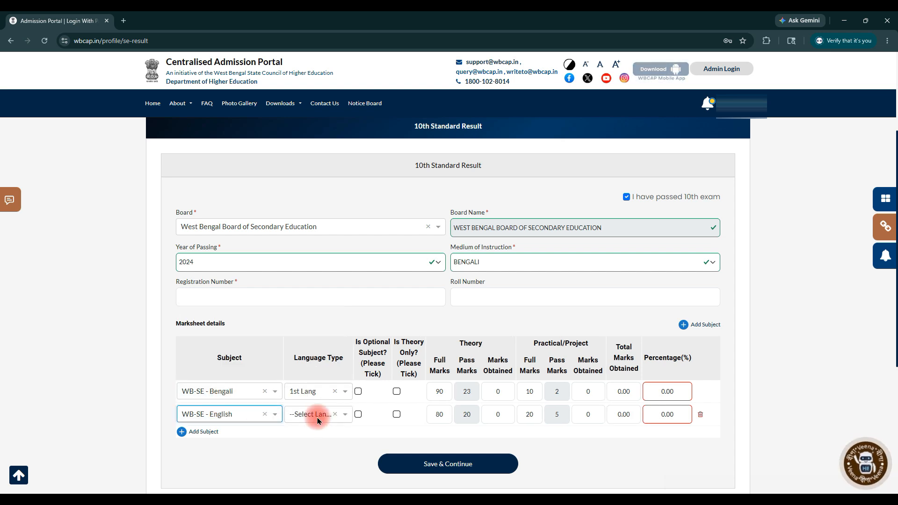
{"action": "left_click", "coordinate": [301, 415]}
{"action": "left_click", "coordinate": [302, 380]}
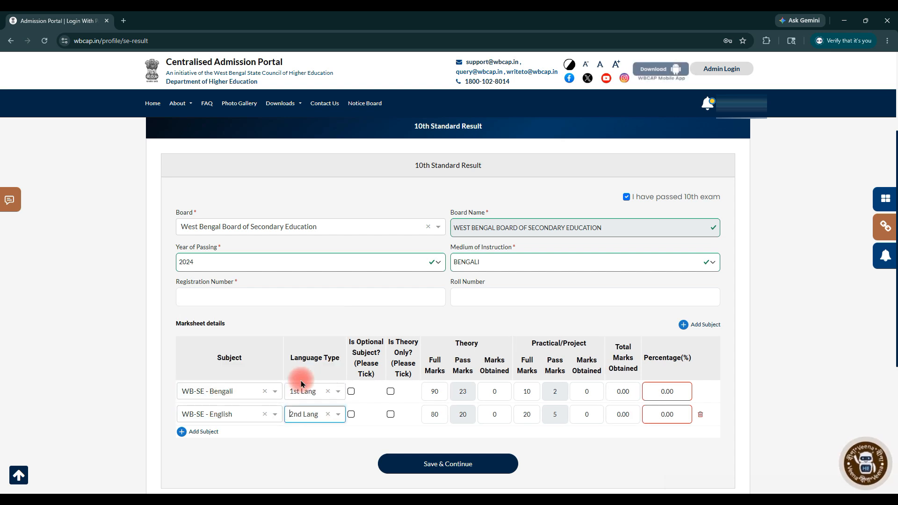
{"action": "double_click", "coordinate": [444, 414]}
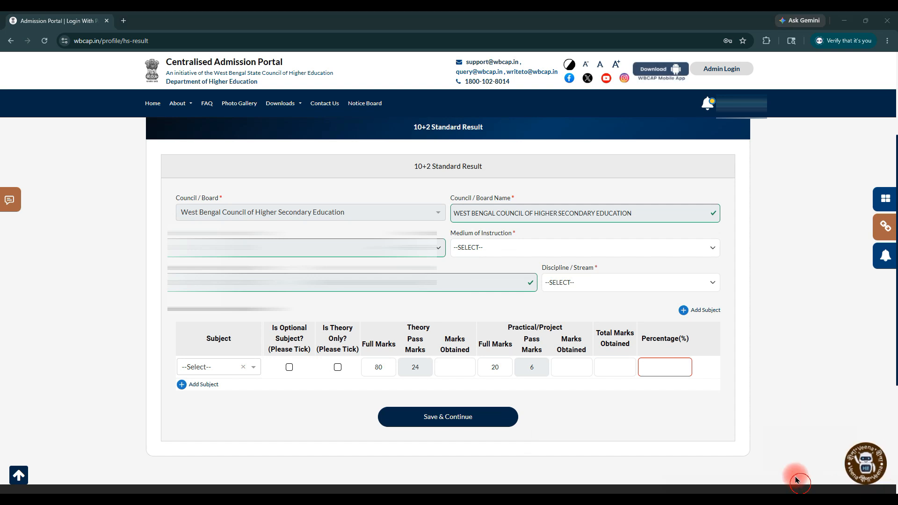
- Examine the council details, medium of instruction, discipline/stream and subject marks fields of the 10+2 Standard Result form
{"action": "mouse_move", "coordinate": [182, 205]}
{"action": "left_mouse_down"}
{"action": "mouse_move", "coordinate": [388, 285]}
{"action": "mouse_move", "coordinate": [736, 300]}
{"action": "left_mouse_up"}
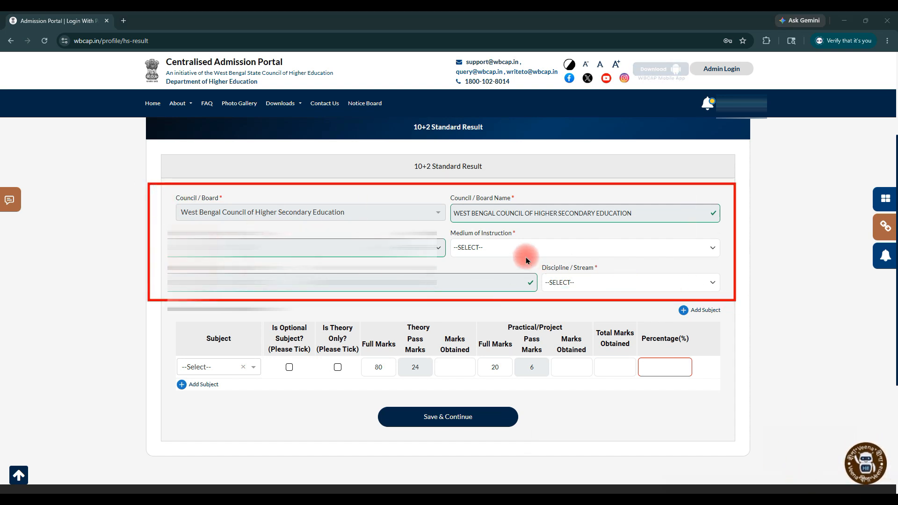
{"action": "mouse_move", "coordinate": [467, 234]}
{"action": "left_mouse_down"}
{"action": "mouse_move", "coordinate": [607, 260]}
{"action": "mouse_move", "coordinate": [652, 296]}
{"action": "left_mouse_up"}
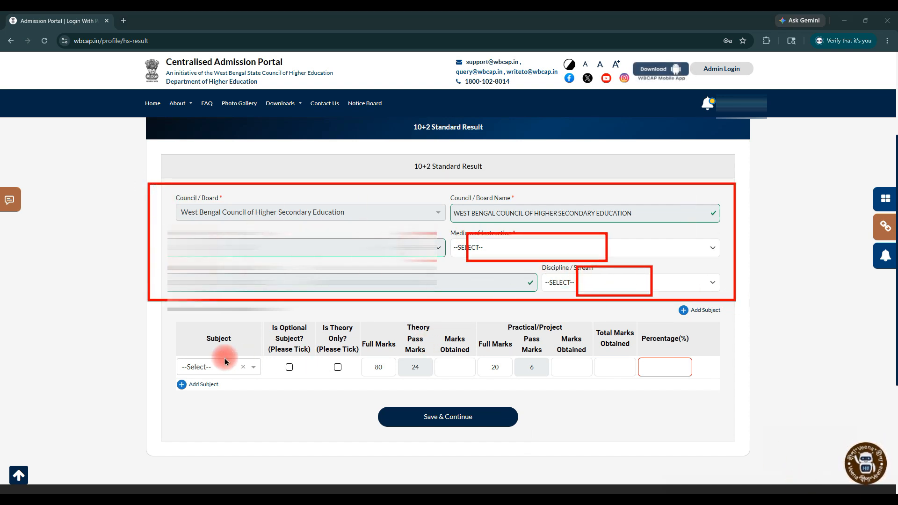
{"action": "mouse_move", "coordinate": [179, 355]}
{"action": "left_mouse_down"}
{"action": "mouse_move", "coordinate": [260, 372]}
{"action": "mouse_move", "coordinate": [739, 380]}
{"action": "left_mouse_up"}
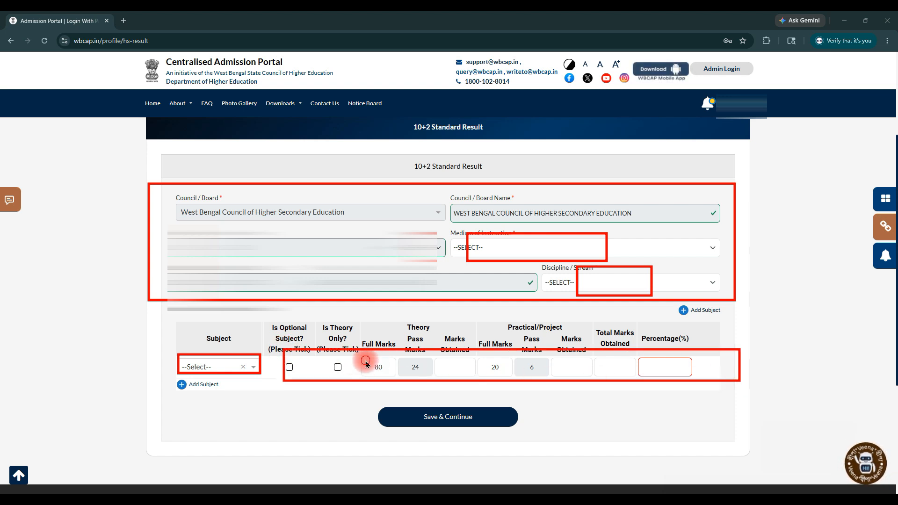
- Try full theory marks of 70 for the first subject row of the 10+2 result, then clear the value
{"action": "left_click_drag", "start_coordinate": [365, 360], "coordinate": [386, 376]}
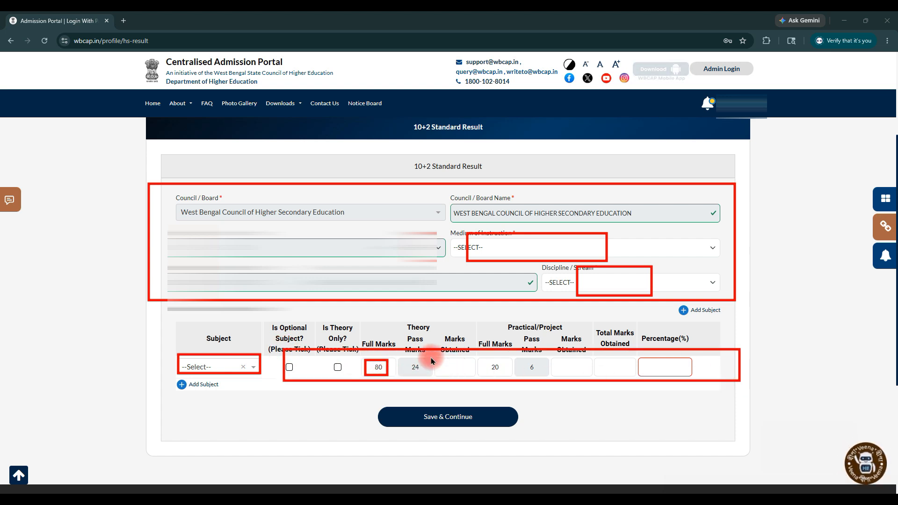
{"action": "left_click_drag", "start_coordinate": [430, 358], "coordinate": [630, 383]}
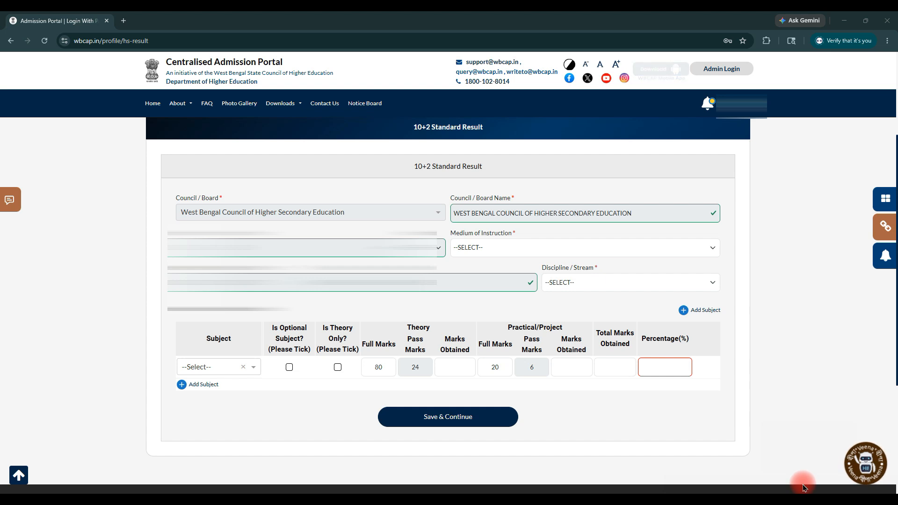
{"action": "left_click", "coordinate": [388, 369]}
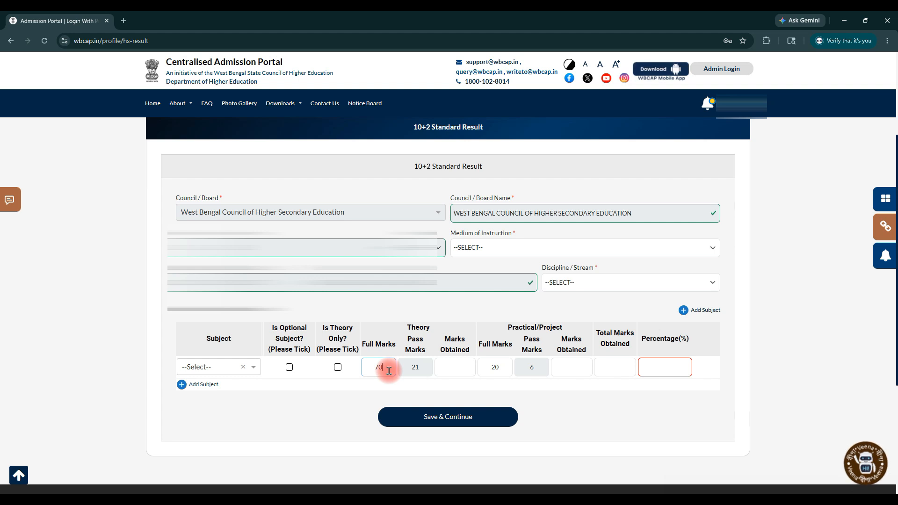
{"action": "key", "text": "BackSpace"}
{"action": "key", "text": "BackSpace"}
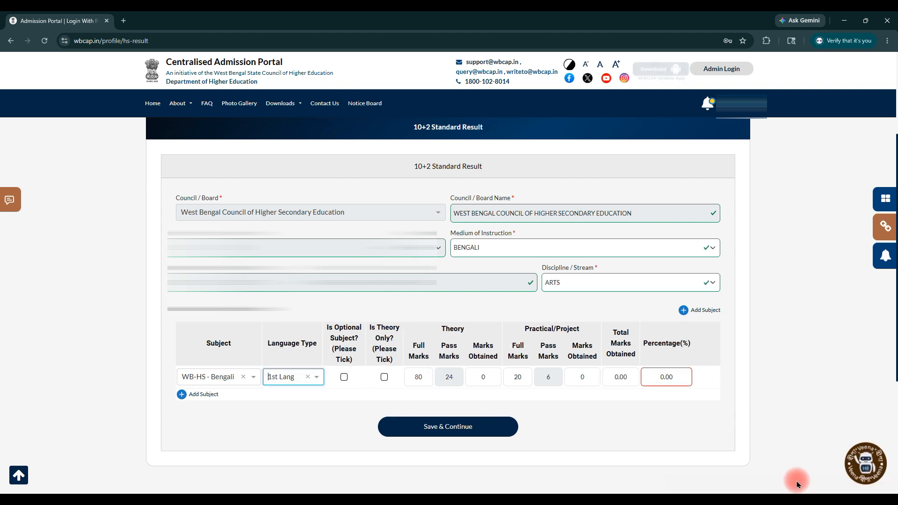
{"action": "left_click", "coordinate": [798, 485]}
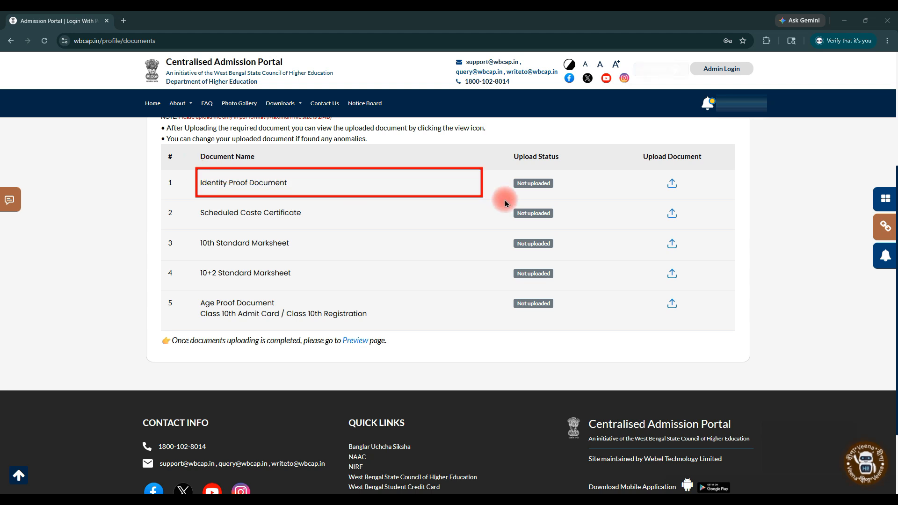
- Examine the required documents and their upload options: identity proof, Scheduled Caste certificate, 10th and 10+2 marksheets, and age proof
{"action": "left_click_drag", "start_coordinate": [686, 199], "coordinate": [688, 199]}
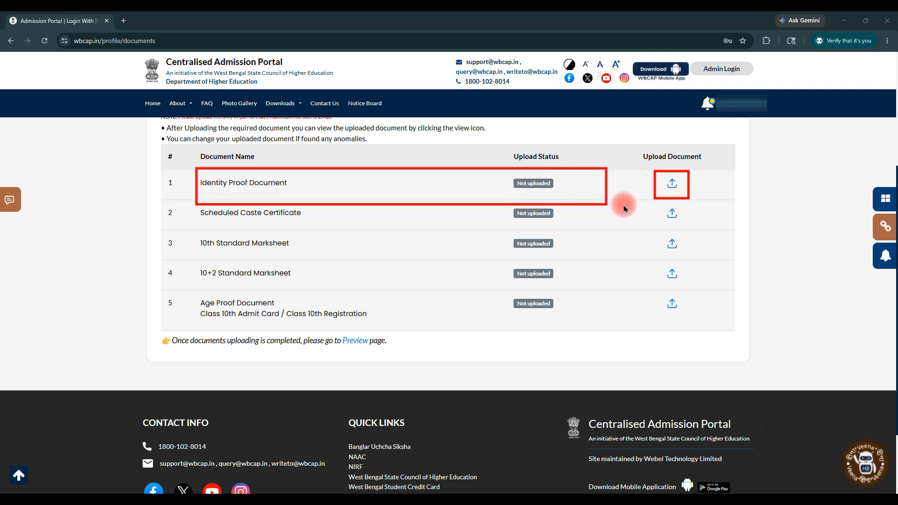
{"action": "mouse_move", "coordinate": [625, 205]}
{"action": "left_mouse_down"}
{"action": "mouse_move", "coordinate": [696, 219]}
{"action": "mouse_move", "coordinate": [672, 247]}
{"action": "mouse_move", "coordinate": [705, 258]}
{"action": "mouse_move", "coordinate": [694, 321]}
{"action": "left_mouse_up"}
{"action": "mouse_move", "coordinate": [174, 200]}
{"action": "left_mouse_down"}
{"action": "mouse_move", "coordinate": [268, 227]}
{"action": "mouse_move", "coordinate": [382, 227]}
{"action": "left_mouse_up"}
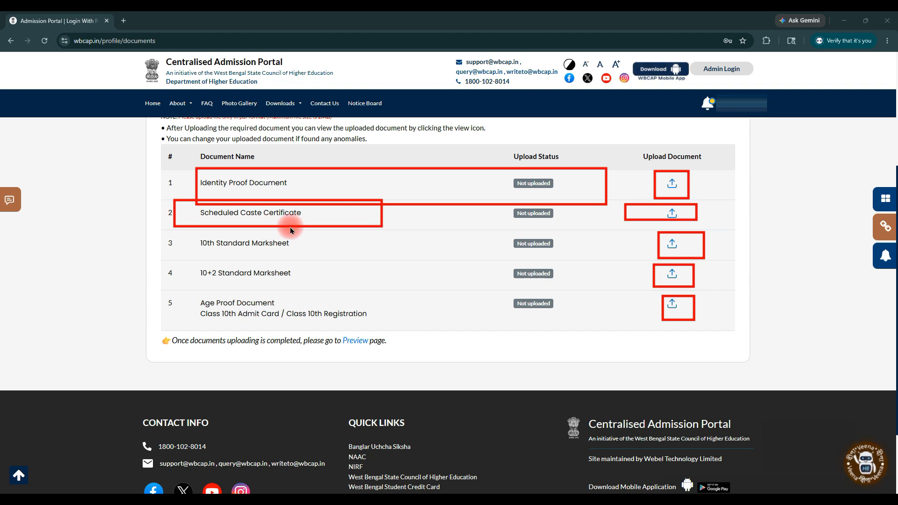
{"action": "left_click_drag", "start_coordinate": [197, 224], "coordinate": [364, 256]}
{"action": "left_click_drag", "start_coordinate": [207, 258], "coordinate": [309, 286]}
{"action": "left_click_drag", "start_coordinate": [202, 300], "coordinate": [345, 317]}
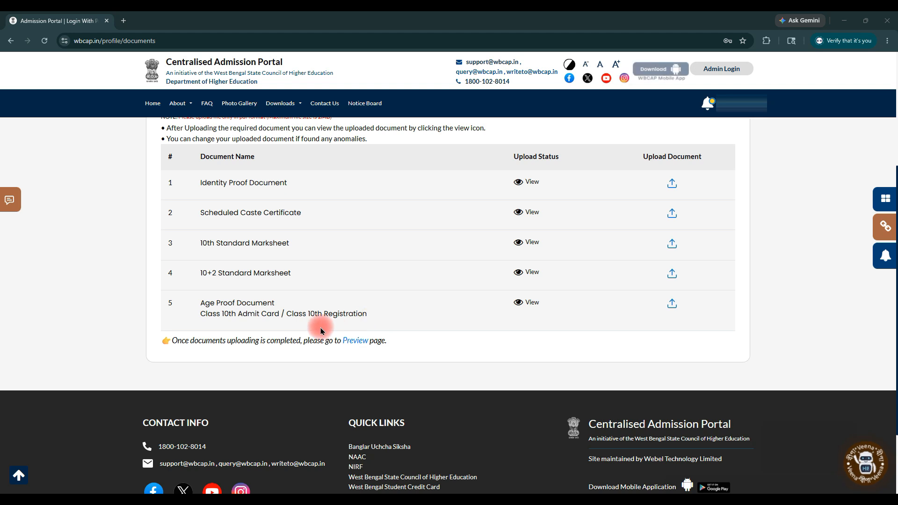
- Open the application preview and review the personal information, its verification checkbox, and the address details
{"action": "left_click_drag", "start_coordinate": [320, 326], "coordinate": [384, 354]}
{"action": "left_click", "coordinate": [355, 340]}
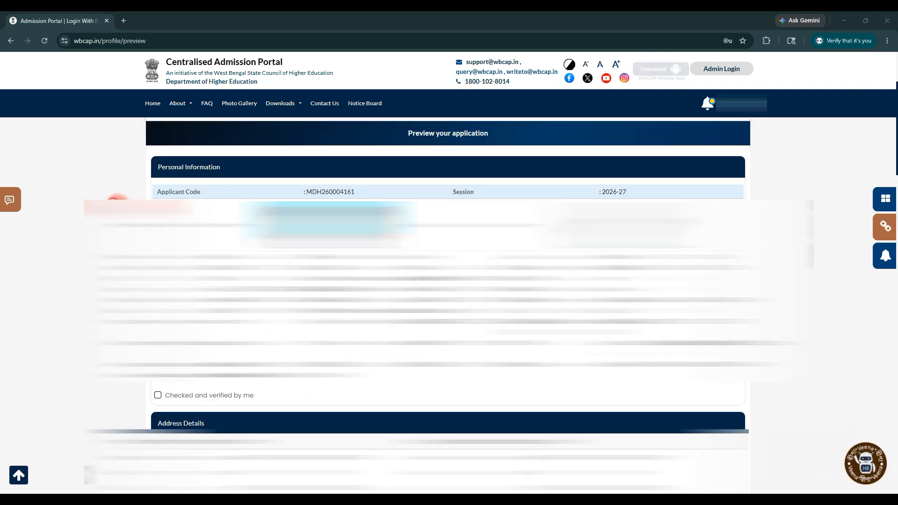
{"action": "left_click_drag", "start_coordinate": [116, 203], "coordinate": [752, 346]}
{"action": "left_click_drag", "start_coordinate": [148, 385], "coordinate": [186, 404]}
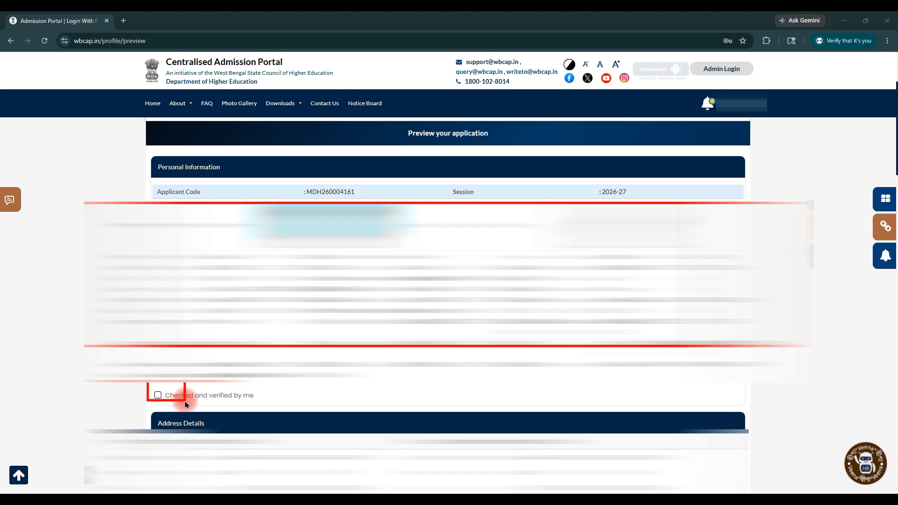
{"action": "scroll", "coordinate": [185, 404], "scroll_direction": "down", "scroll_amount": 6}
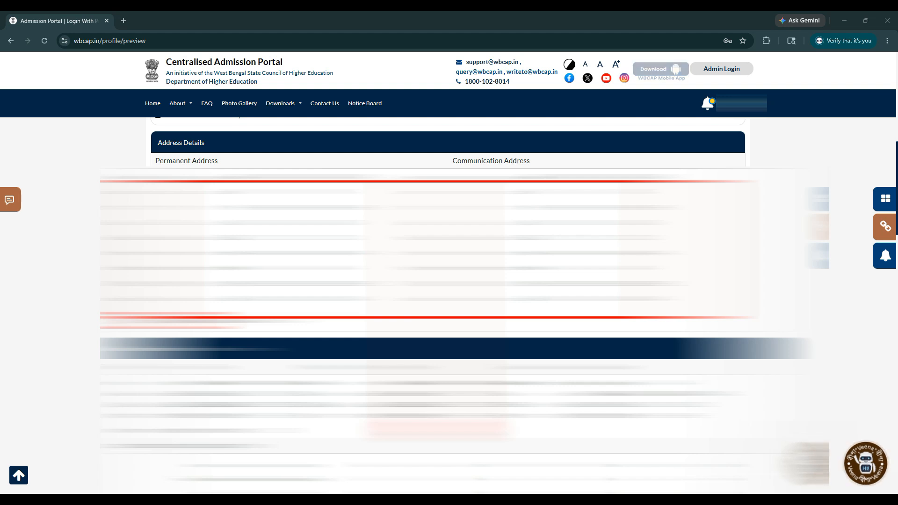
{"action": "scroll", "coordinate": [449, 281], "scroll_direction": "down", "scroll_amount": 5}
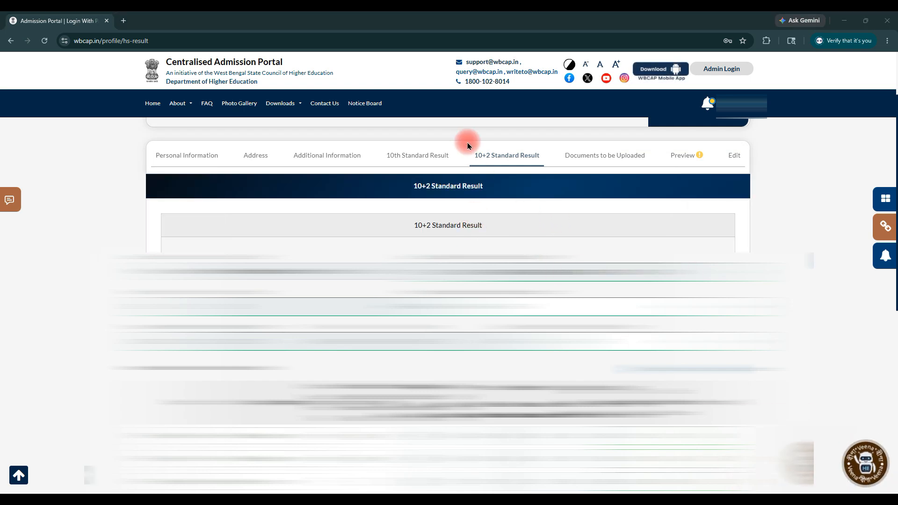
- Save the 10+2 Standard Result with its six WB-HS subjects and continue
{"action": "left_click_drag", "start_coordinate": [466, 140], "coordinate": [542, 170]}
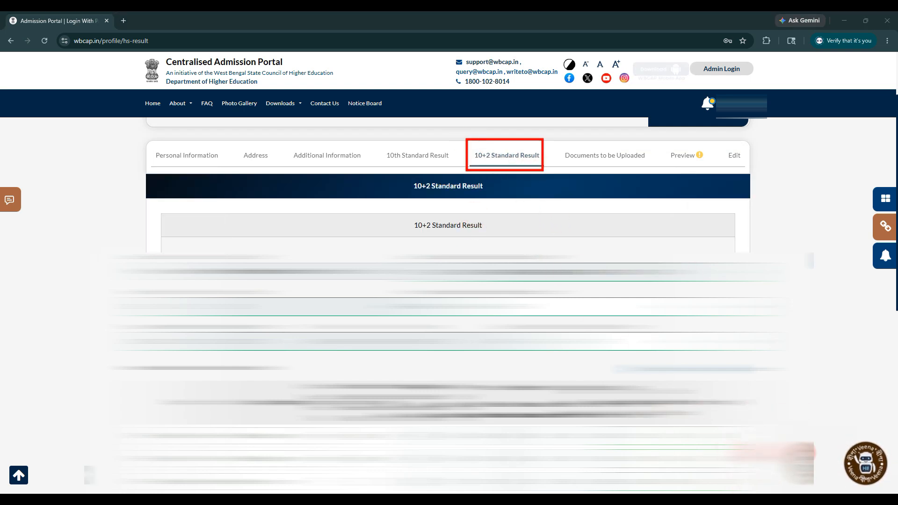
{"action": "left_click_drag", "start_coordinate": [513, 243], "coordinate": [515, 470]}
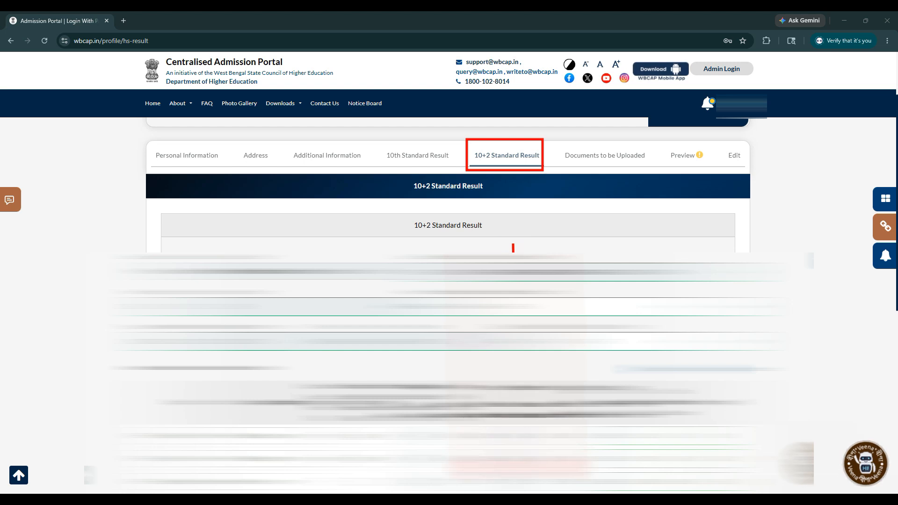
{"action": "scroll", "coordinate": [519, 468], "scroll_direction": "down", "scroll_amount": 6}
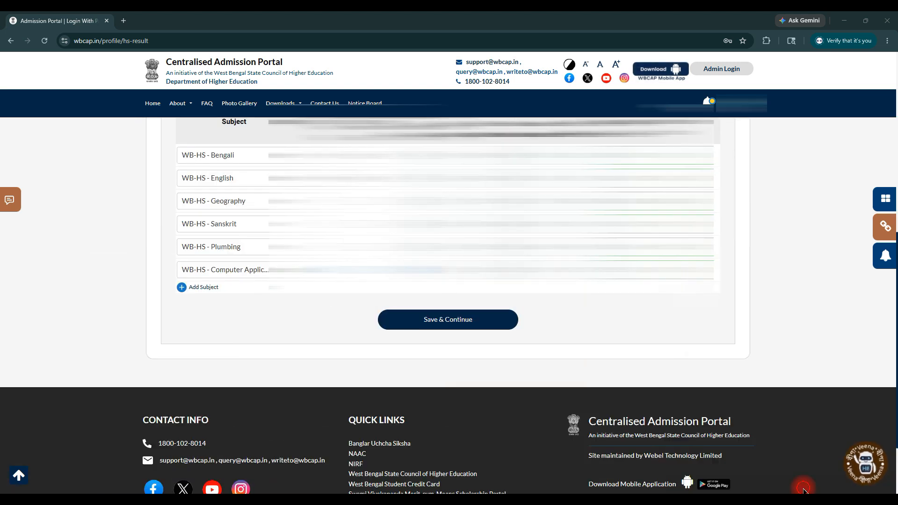
{"action": "left_click_drag", "start_coordinate": [373, 295], "coordinate": [494, 341]}
{"action": "left_click_drag", "start_coordinate": [403, 304], "coordinate": [455, 321]}
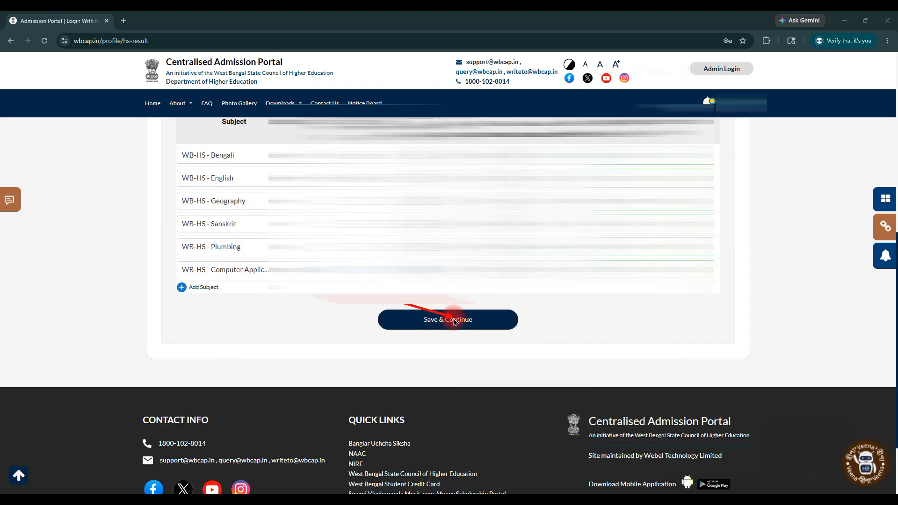
{"action": "left_click", "coordinate": [453, 321]}
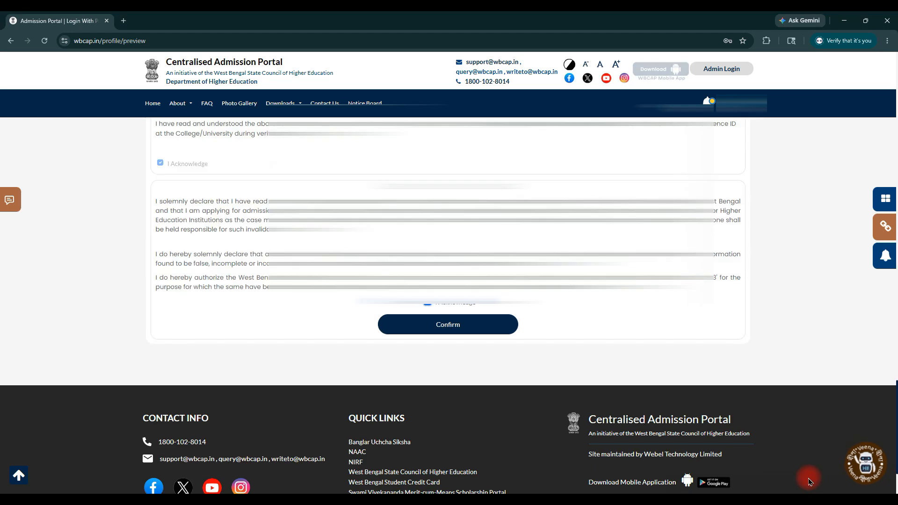
- Confirm the application declaration and start adding a course or college to the preference list
{"action": "left_click_drag", "start_coordinate": [476, 241], "coordinate": [449, 332]}
{"action": "left_click", "coordinate": [466, 333]}
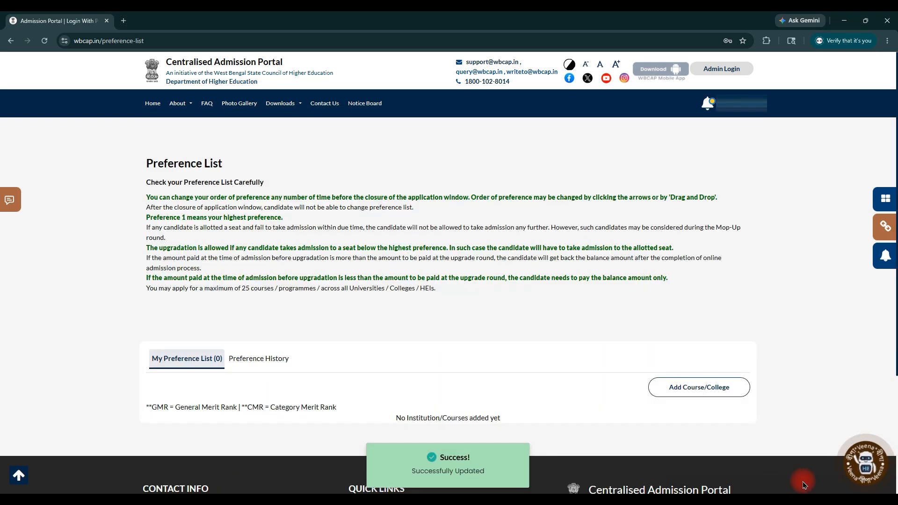
{"action": "mouse_move", "coordinate": [606, 340]}
{"action": "left_mouse_down"}
{"action": "mouse_move", "coordinate": [694, 417]}
{"action": "mouse_move", "coordinate": [758, 415]}
{"action": "left_mouse_up"}
{"action": "left_click", "coordinate": [699, 388]}
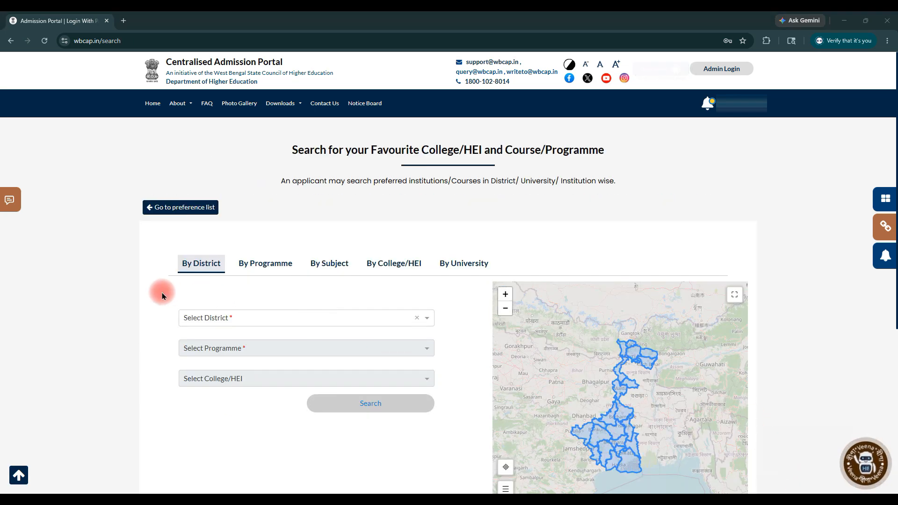
- Select Maldah as the district in the college and course search
{"action": "left_click_drag", "start_coordinate": [161, 293], "coordinate": [322, 327]}
{"action": "left_click_drag", "start_coordinate": [206, 345], "coordinate": [289, 357]}
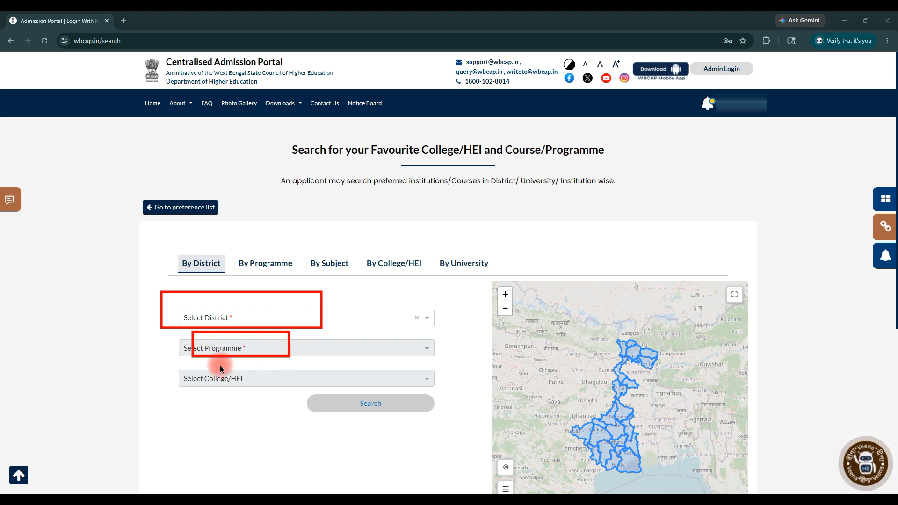
{"action": "left_click_drag", "start_coordinate": [209, 361], "coordinate": [409, 430]}
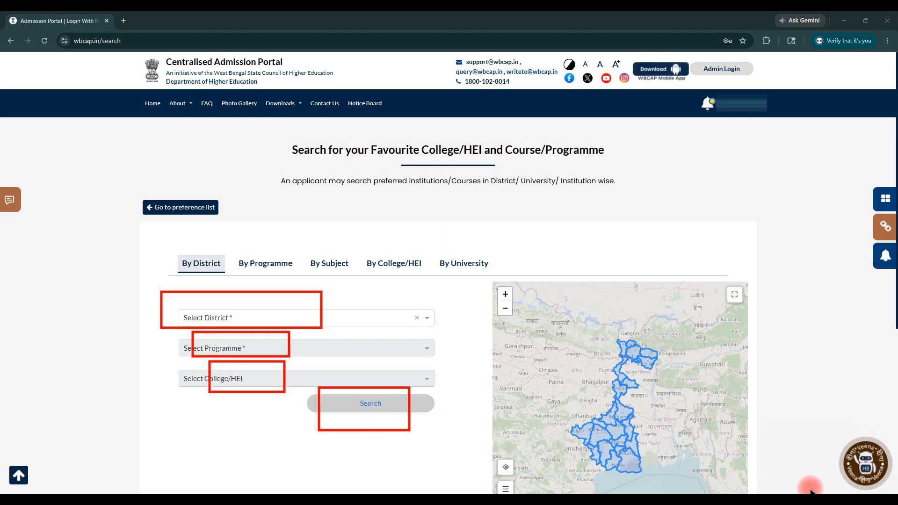
{"action": "left_click", "coordinate": [229, 318]}
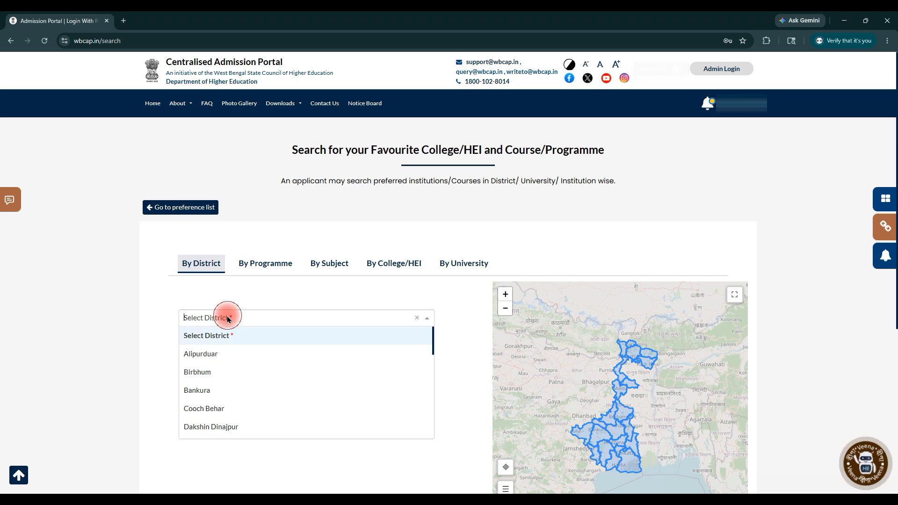
{"action": "type", "text": "MAL"}
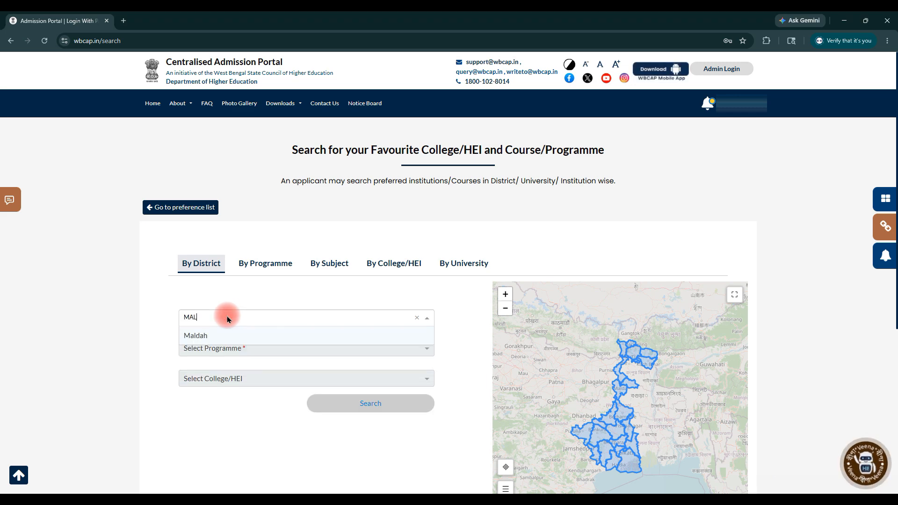
{"action": "left_click", "coordinate": [207, 336]}
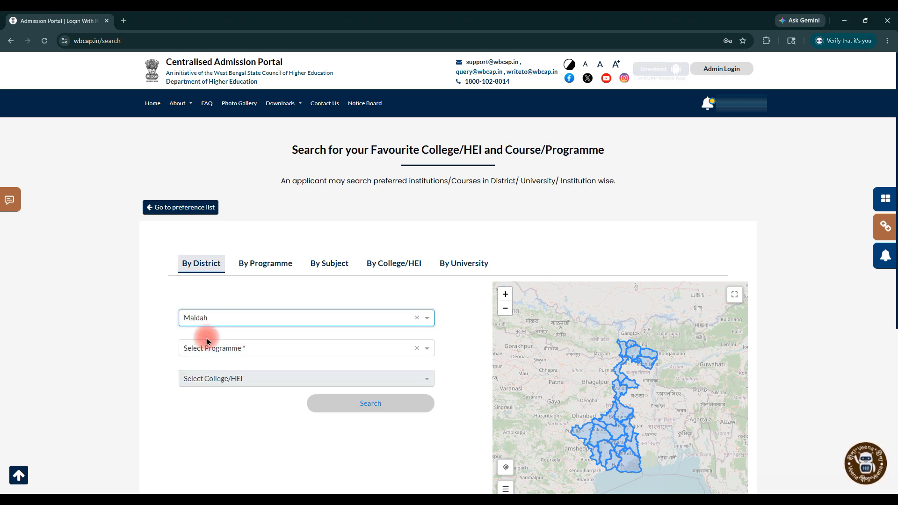
- Choose the programme 4 - Year - B.A. (Hons./ Hons. with Research) and the college Malda College
{"action": "left_click", "coordinate": [232, 351]}
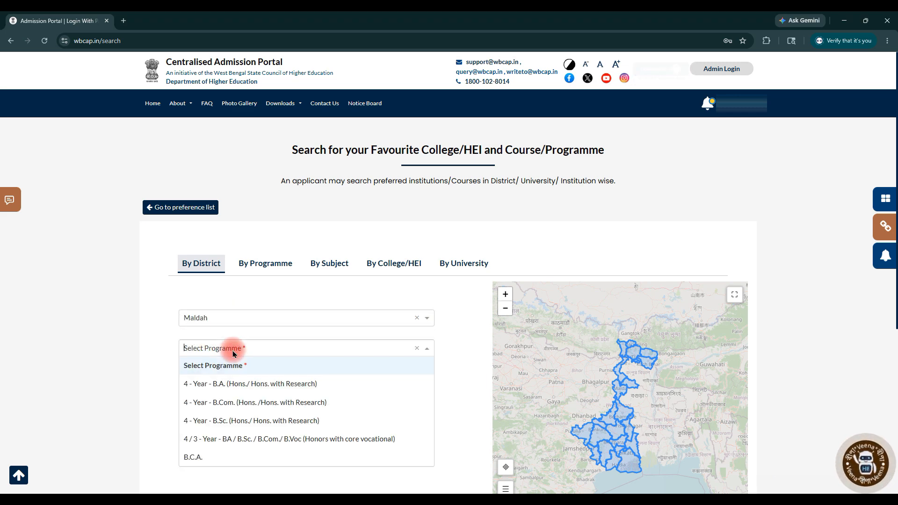
{"action": "left_click", "coordinate": [231, 385]}
{"action": "left_click", "coordinate": [231, 380]}
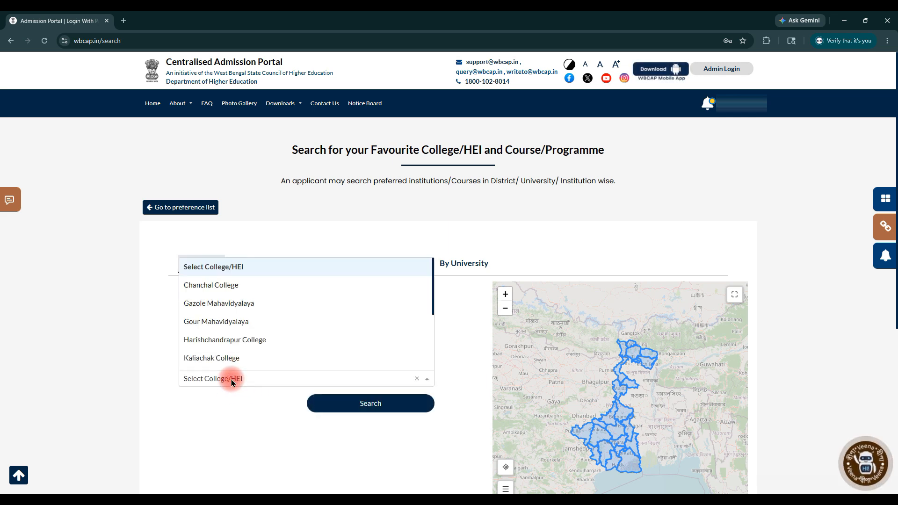
{"action": "type", "text": "MAL"}
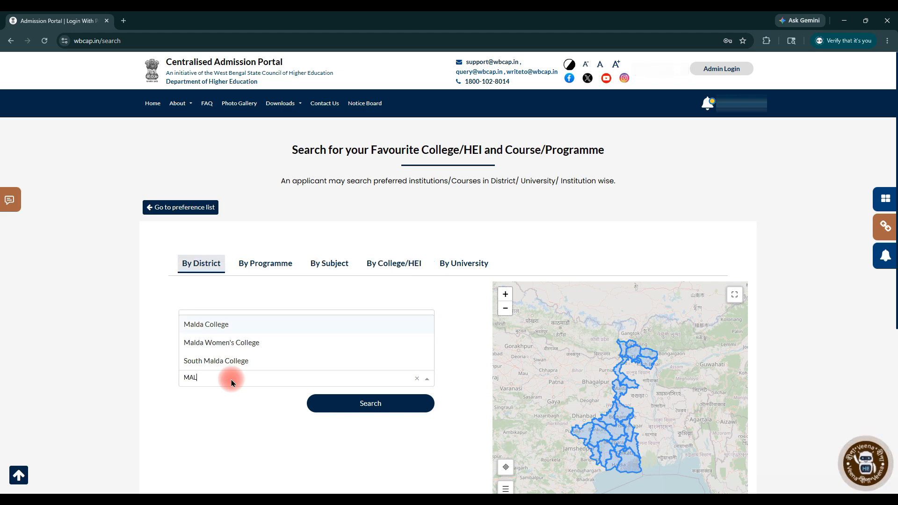
{"action": "left_click", "coordinate": [224, 329]}
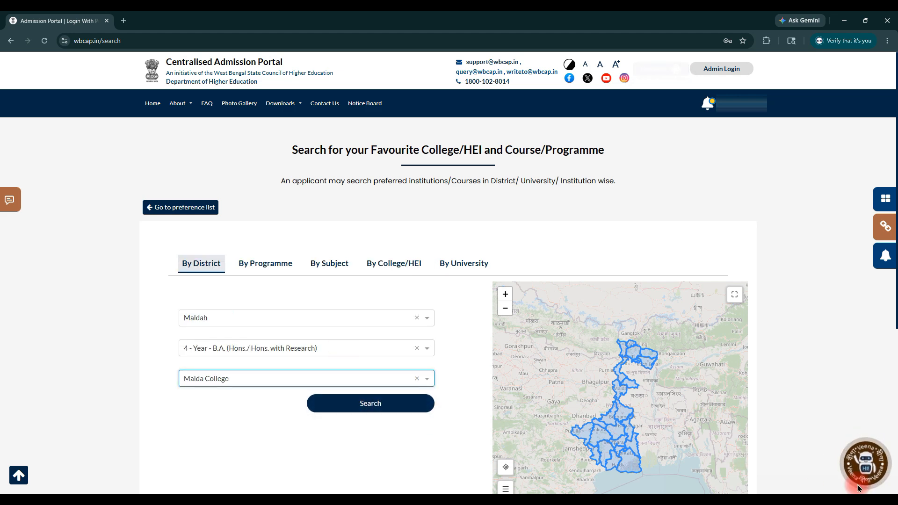
- Run the college and course search and look through the B.A. programmes offered by Malda College
{"action": "left_click", "coordinate": [812, 497]}
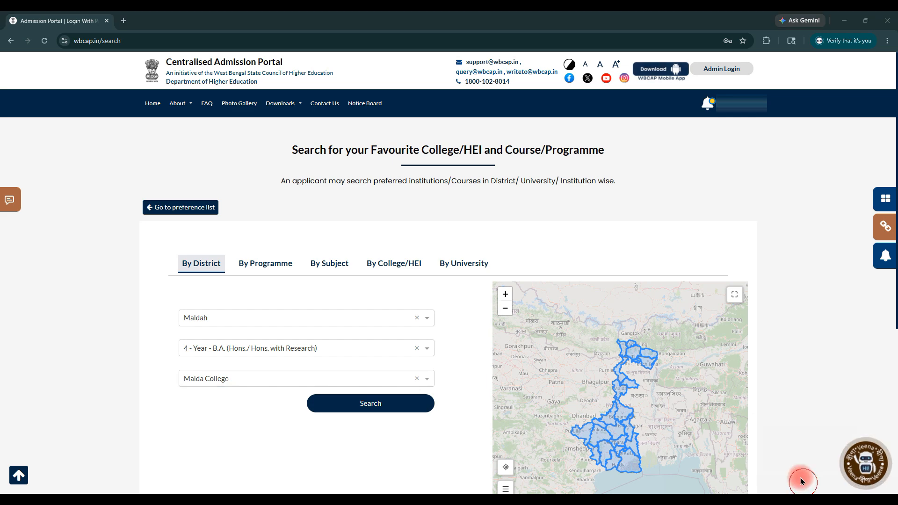
{"action": "left_click", "coordinate": [792, 449]}
{"action": "left_click_drag", "start_coordinate": [294, 456], "coordinate": [361, 404]}
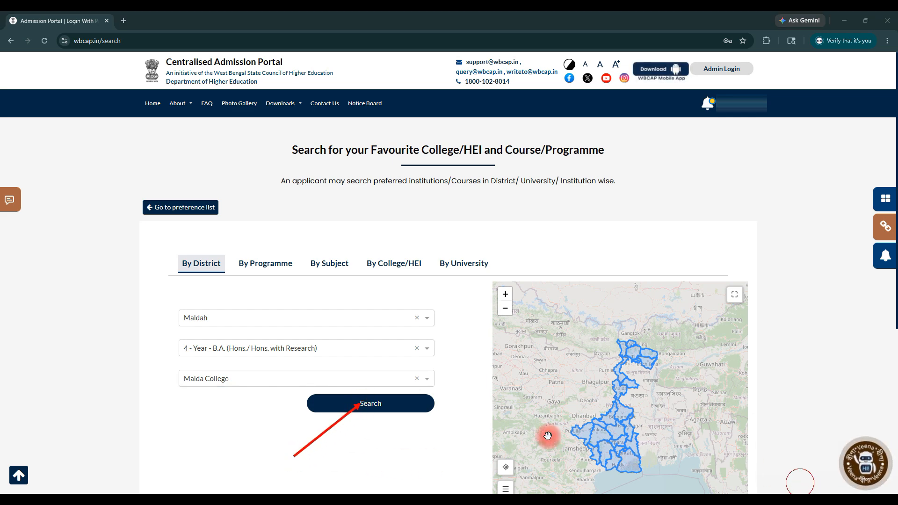
{"action": "left_click", "coordinate": [386, 405]}
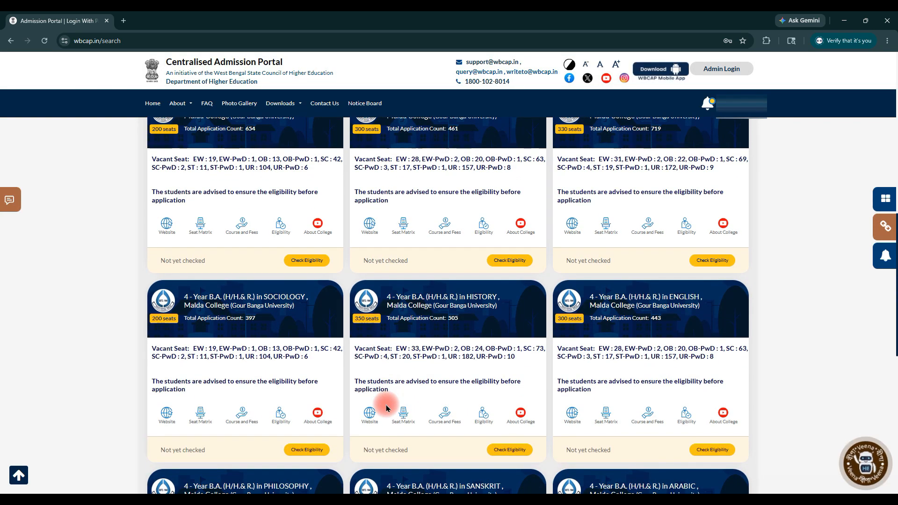
{"action": "scroll", "coordinate": [386, 408], "scroll_direction": "up", "scroll_amount": 1}
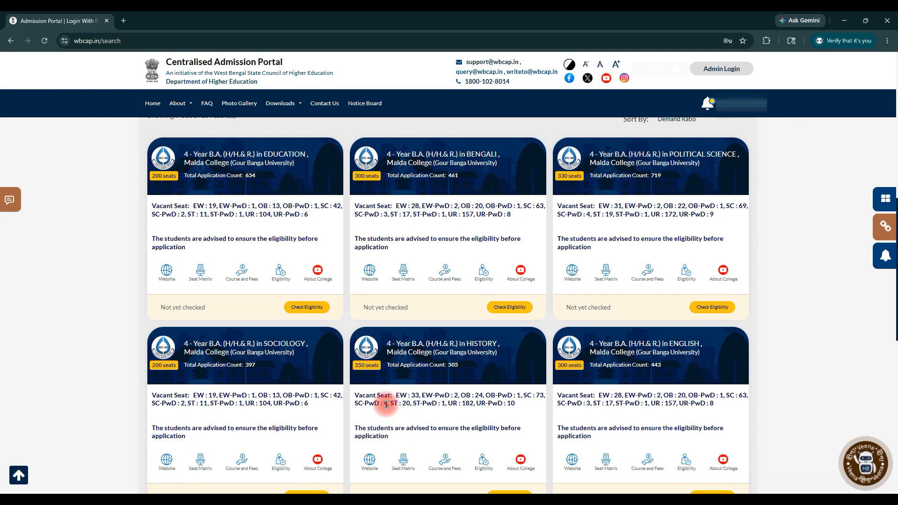
{"action": "scroll", "coordinate": [387, 405], "scroll_direction": "down", "scroll_amount": 1}
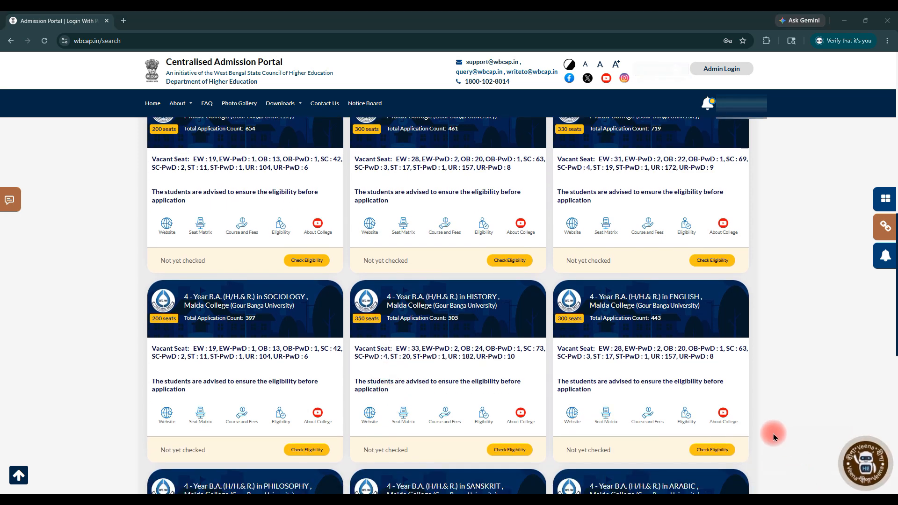
- Check eligibility for the 4-Year B.A. (H/H.& R.) in English at Malda College
{"action": "left_click_drag", "start_coordinate": [551, 284], "coordinate": [750, 463]}
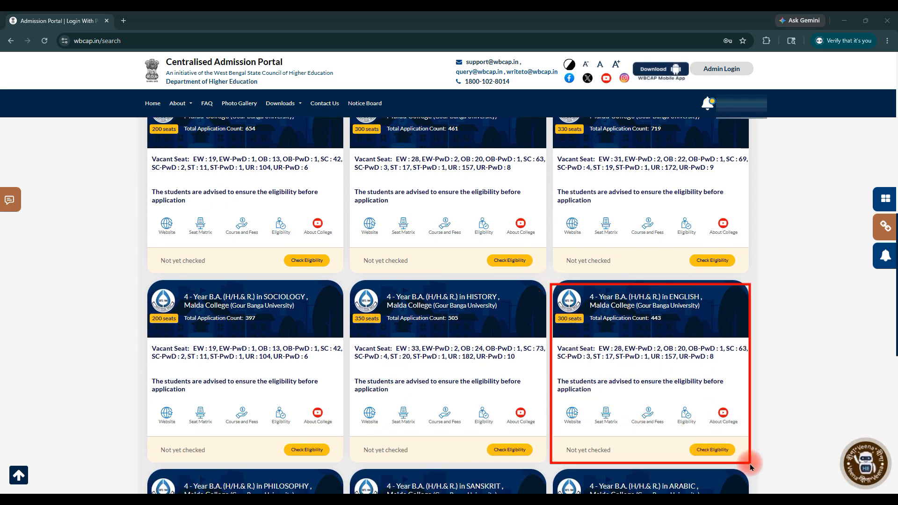
{"action": "left_click_drag", "start_coordinate": [645, 356], "coordinate": [705, 445]}
{"action": "left_click", "coordinate": [711, 450]}
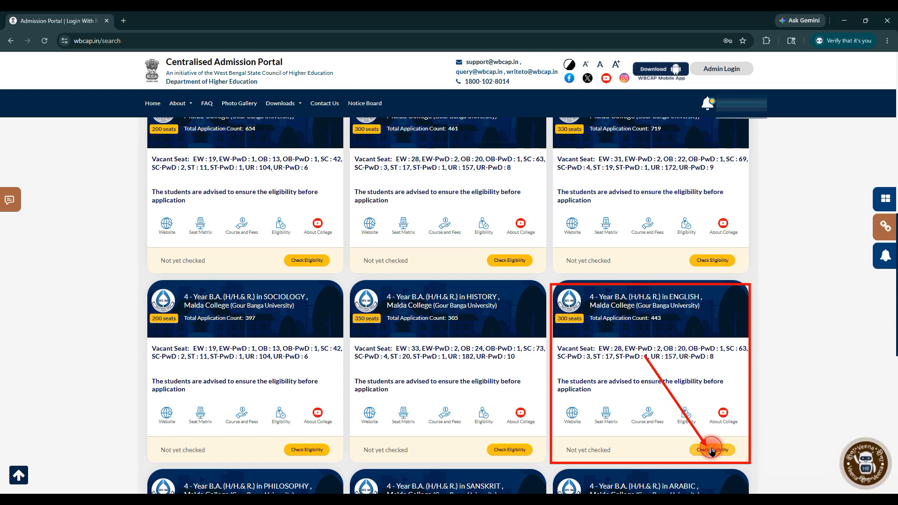
- Start adding the 4-Year B.A. (H/H.& R.) in English at Malda College to the preference list and review its first subject combinations
{"action": "scroll", "coordinate": [711, 450], "scroll_direction": "down", "scroll_amount": 4}
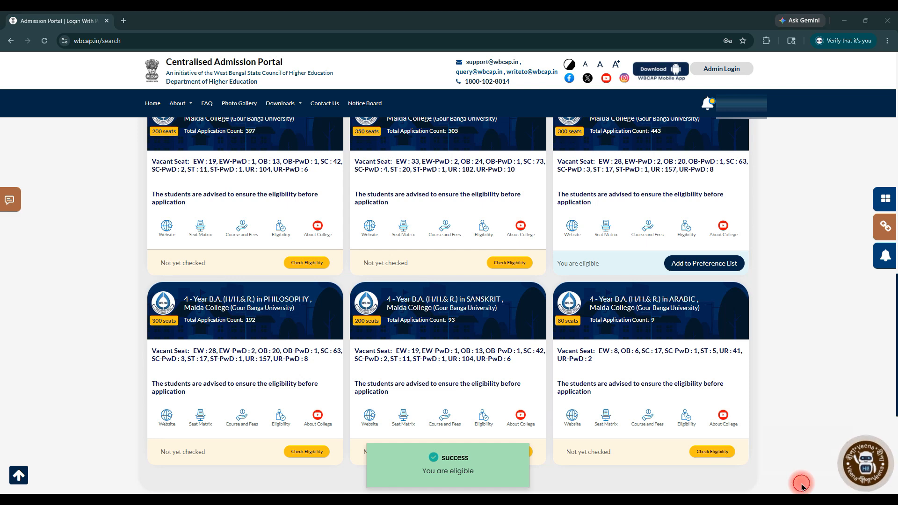
{"action": "left_click_drag", "start_coordinate": [683, 367], "coordinate": [715, 260]}
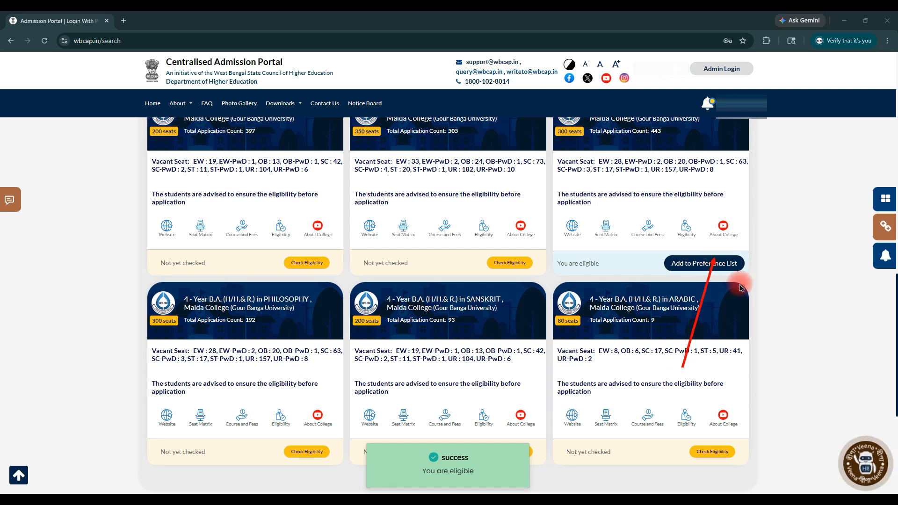
{"action": "left_click", "coordinate": [685, 265]}
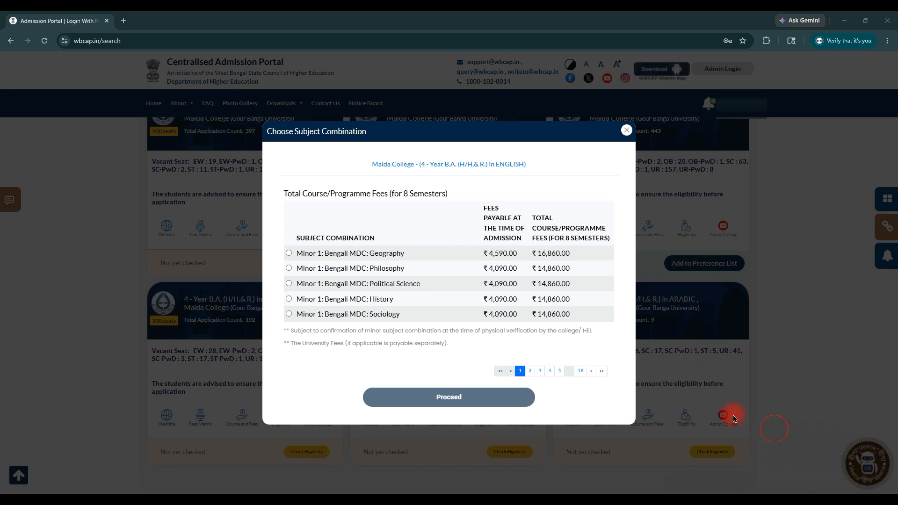
{"action": "mouse_move", "coordinate": [282, 230]}
{"action": "left_mouse_down"}
{"action": "mouse_move", "coordinate": [368, 334]}
{"action": "mouse_move", "coordinate": [433, 332]}
{"action": "left_mouse_up"}
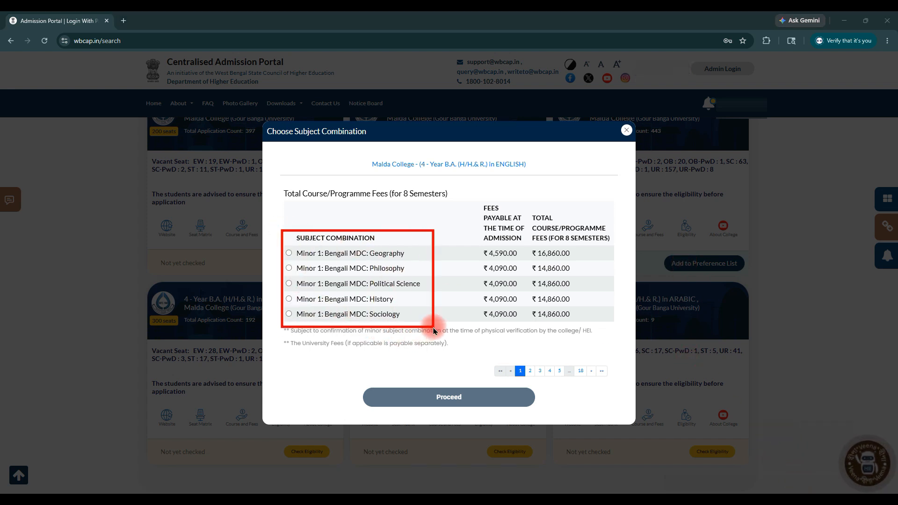
{"action": "left_click_drag", "start_coordinate": [573, 381], "coordinate": [621, 384]}
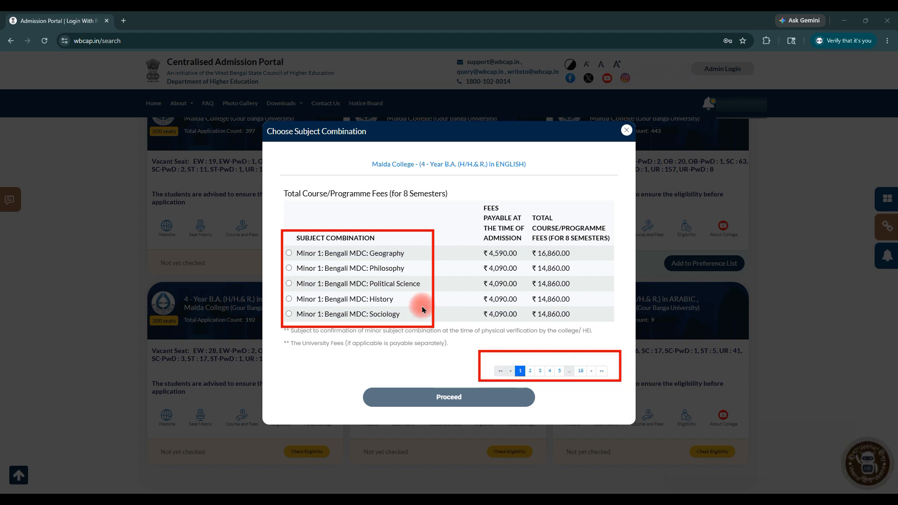
{"action": "left_click_drag", "start_coordinate": [313, 243], "coordinate": [420, 312]}
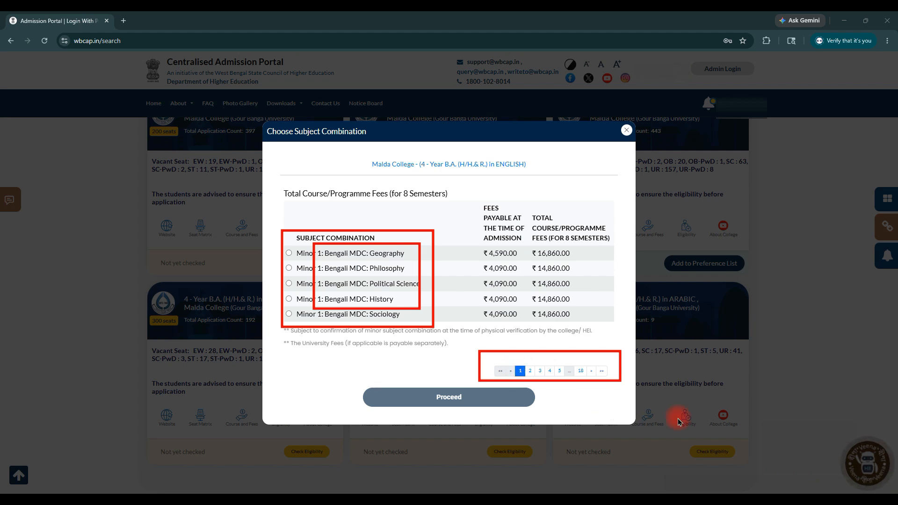
- Go through the following subject combinations and select Minor 1: Education MDC: Political Science
{"action": "left_click", "coordinate": [530, 370]}
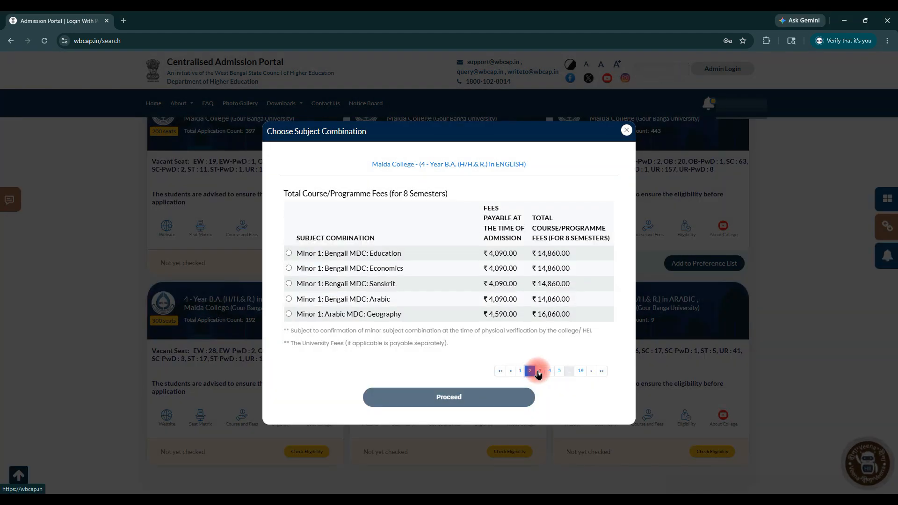
{"action": "left_click", "coordinate": [539, 371]}
{"action": "left_click", "coordinate": [550, 371]}
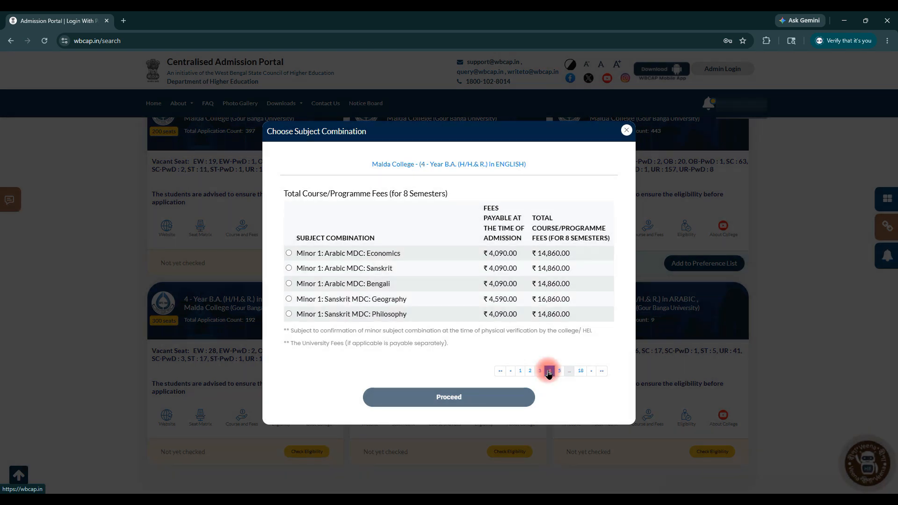
{"action": "left_click", "coordinate": [558, 372]}
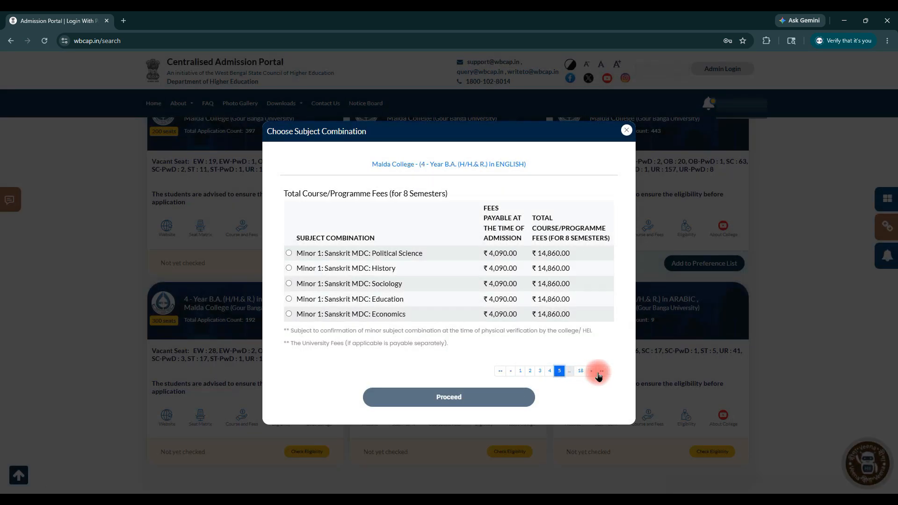
{"action": "left_click", "coordinate": [591, 371]}
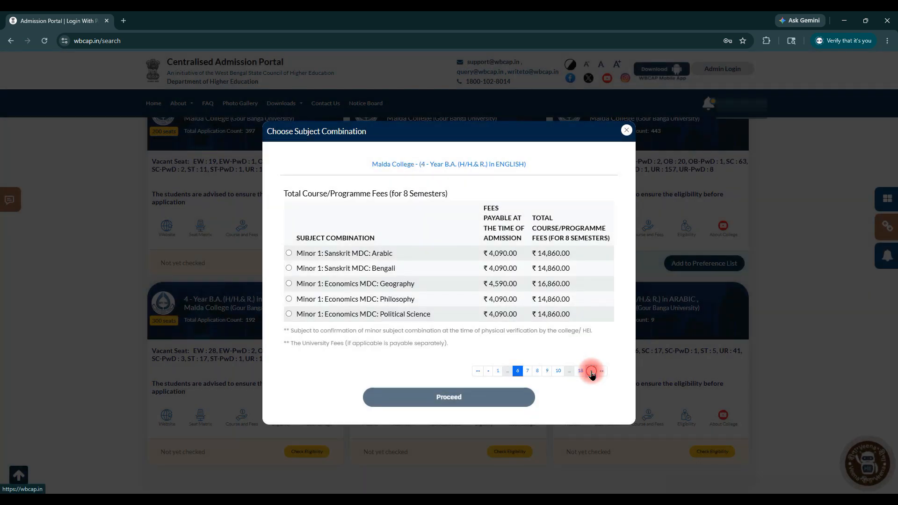
{"action": "left_click", "coordinate": [591, 372]}
{"action": "left_click", "coordinate": [591, 372]}
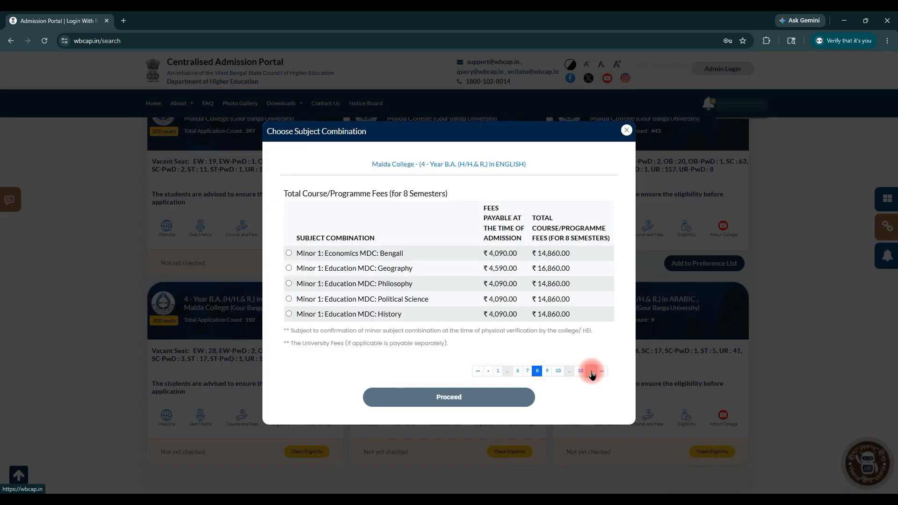
{"action": "left_click", "coordinate": [367, 300]}
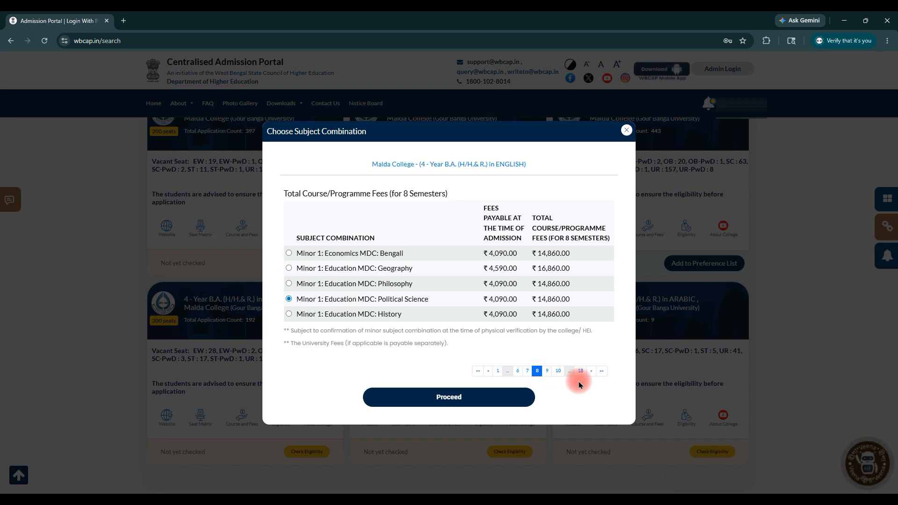
- Choose the subject combination Minor 1: Political Science MDC: Education for Malda College English and proceed with it
{"action": "left_click", "coordinate": [592, 371]}
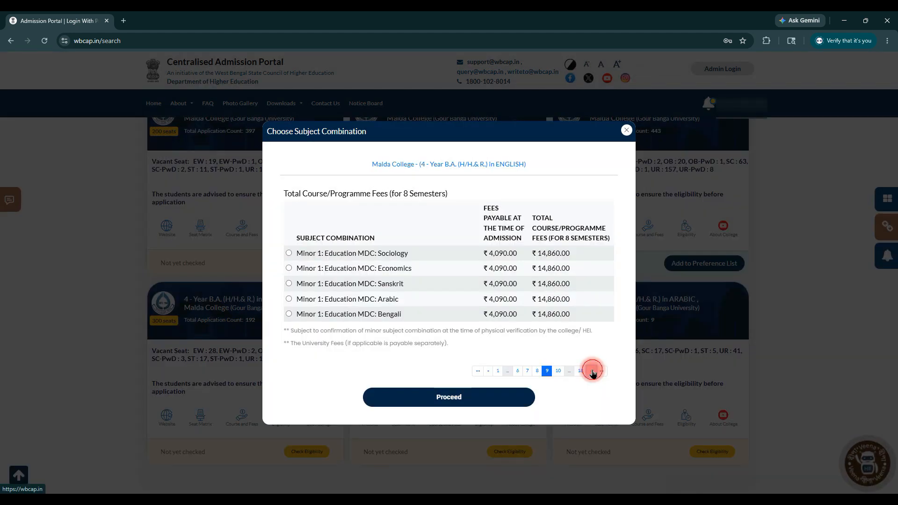
{"action": "left_click", "coordinate": [592, 371]}
{"action": "left_click", "coordinate": [592, 371]}
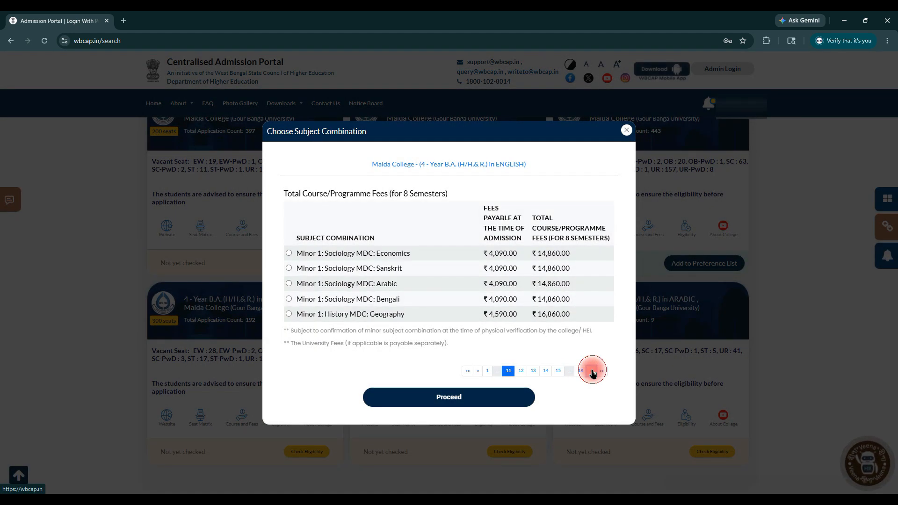
{"action": "left_click", "coordinate": [592, 371]}
{"action": "left_click", "coordinate": [592, 372]}
{"action": "left_click", "coordinate": [592, 372]}
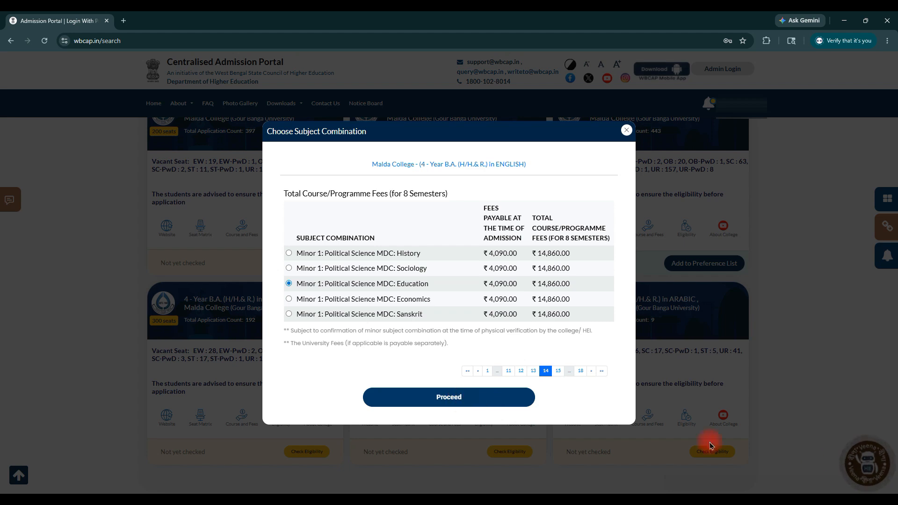
{"action": "left_click", "coordinate": [803, 491]}
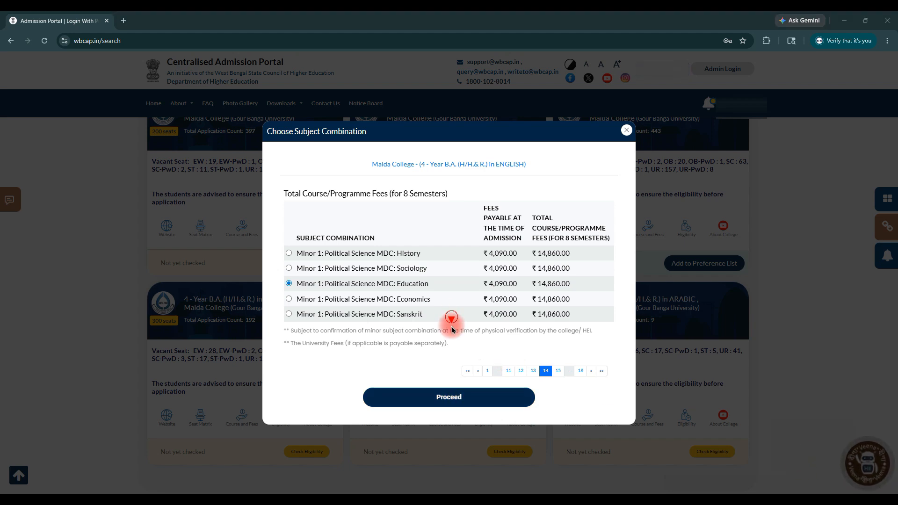
{"action": "left_click", "coordinate": [437, 393]}
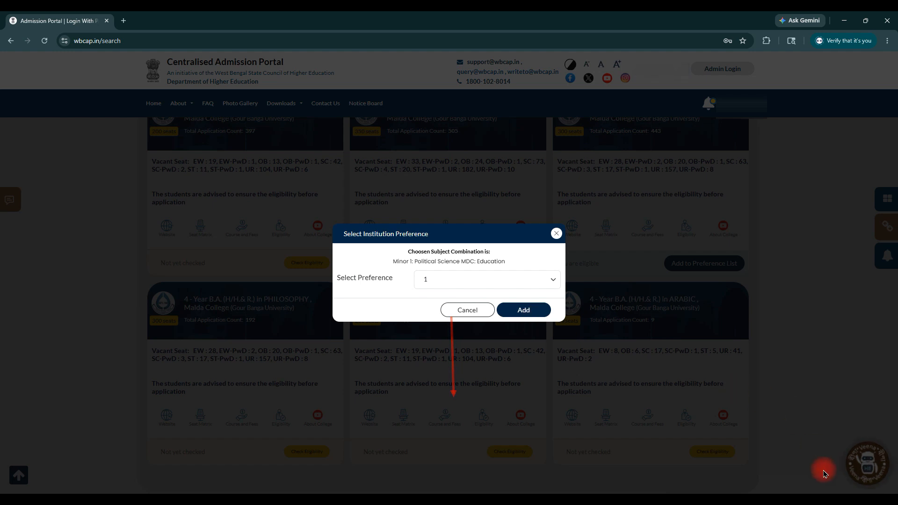
- Add the Malda College English course to the list as preference 1 and continue with the course search
{"action": "mouse_move", "coordinate": [305, 233]}
{"action": "left_mouse_down"}
{"action": "mouse_move", "coordinate": [327, 255]}
{"action": "mouse_move", "coordinate": [619, 318]}
{"action": "left_mouse_up"}
{"action": "left_click_drag", "start_coordinate": [503, 296], "coordinate": [538, 321]}
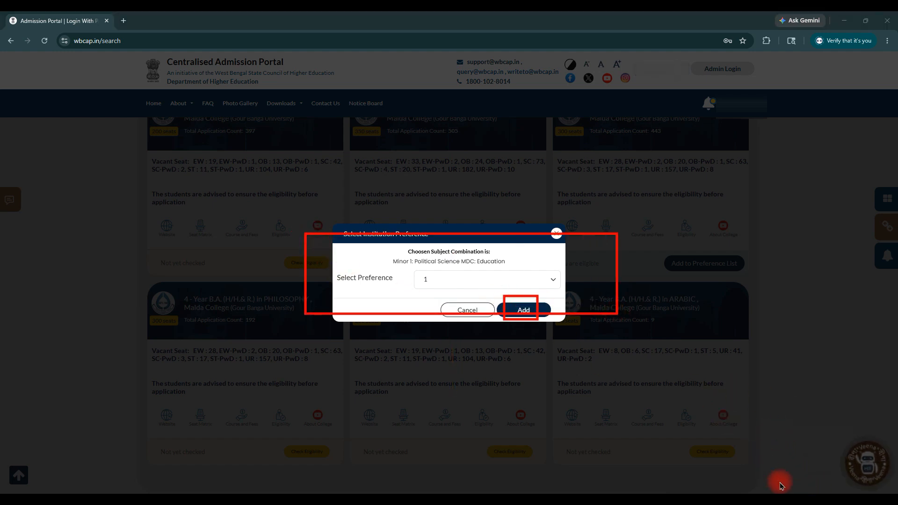
{"action": "left_click", "coordinate": [523, 310]}
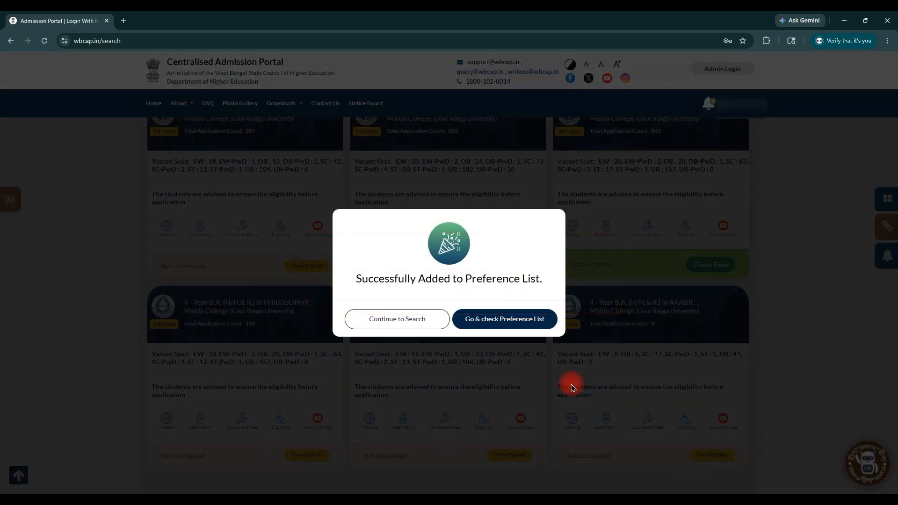
{"action": "left_click", "coordinate": [799, 487]}
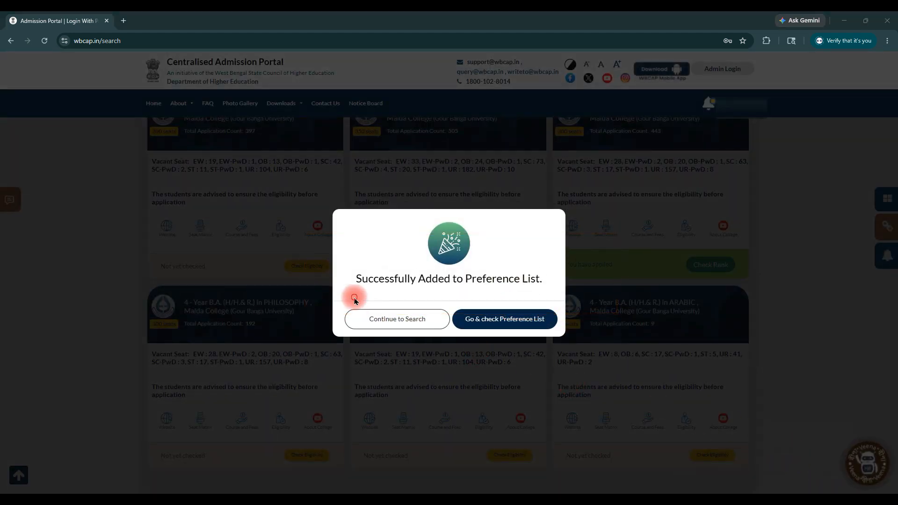
{"action": "left_click_drag", "start_coordinate": [353, 296], "coordinate": [437, 343]}
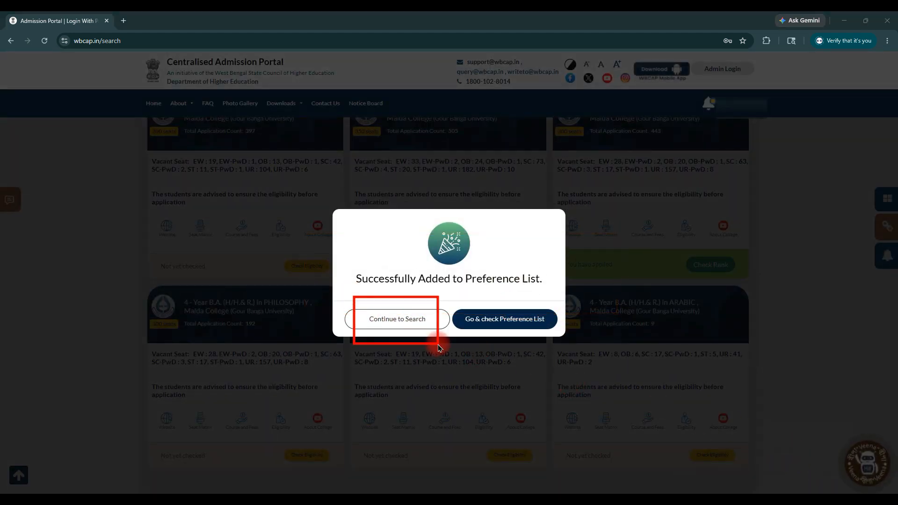
{"action": "left_click", "coordinate": [397, 319]}
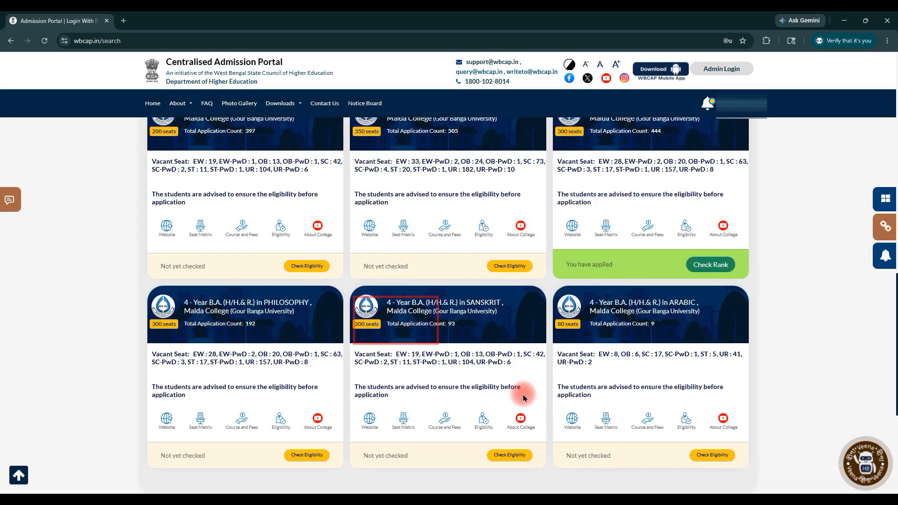
- Change the college in the district search to Gour Mahavidyalaya and run the search
{"action": "scroll", "coordinate": [523, 398], "scroll_direction": "up", "scroll_amount": 4}
{"action": "scroll", "coordinate": [523, 397], "scroll_direction": "up", "scroll_amount": 15}
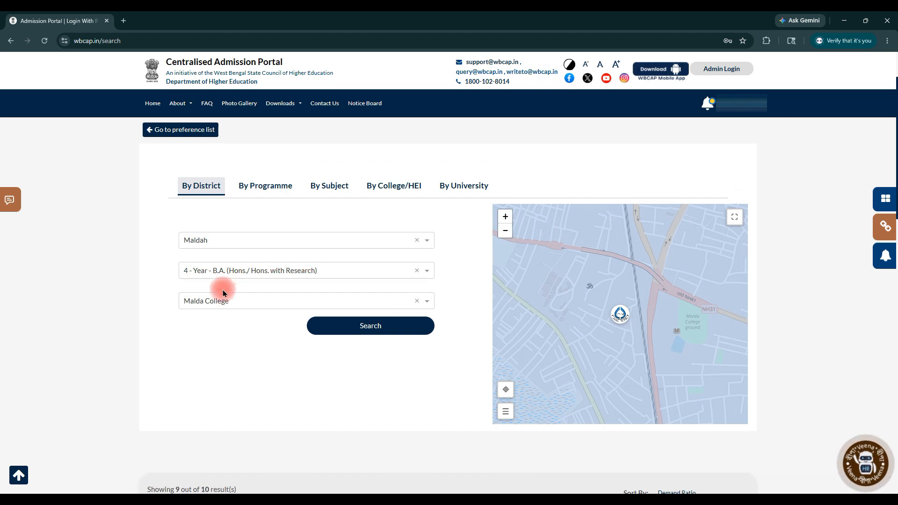
{"action": "left_click", "coordinate": [214, 302]}
{"action": "type", "text": "G"}
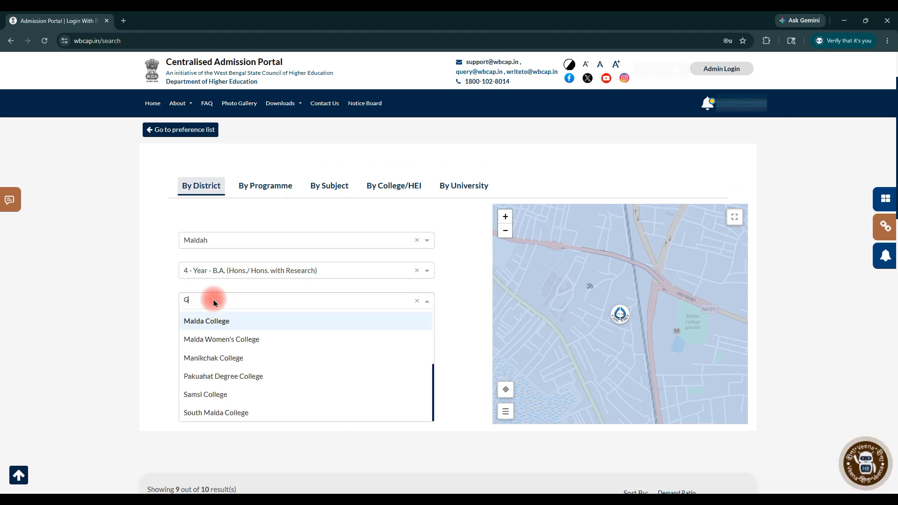
{"action": "type", "text": "OU"}
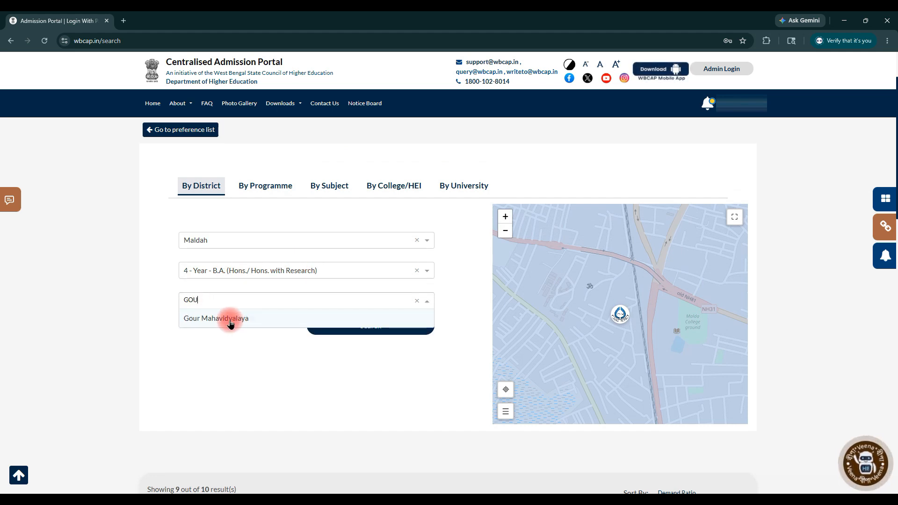
{"action": "left_click", "coordinate": [229, 318]}
{"action": "left_click", "coordinate": [367, 326]}
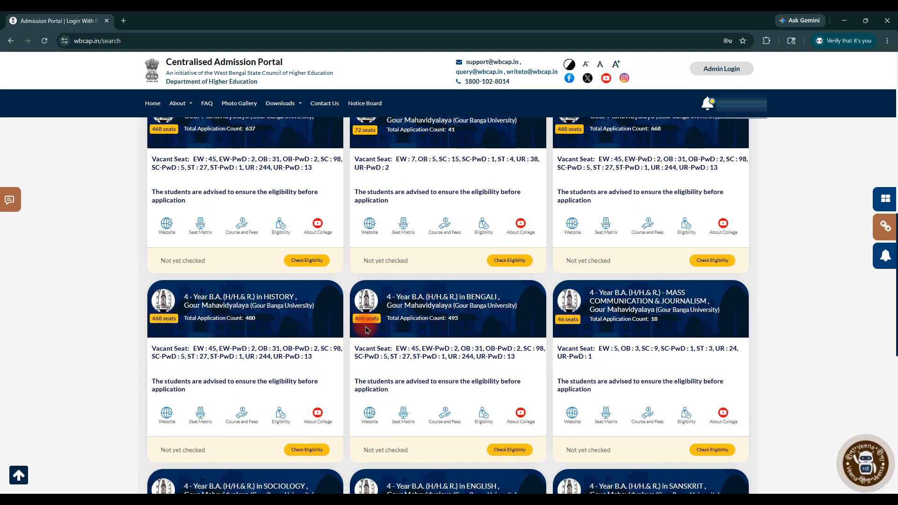
- Find the 4-Year B.A. (H/H.& R.) in English among Gour Mahavidyalaya's programmes and check eligibility for it
{"action": "scroll", "coordinate": [366, 330], "scroll_direction": "up", "scroll_amount": 1}
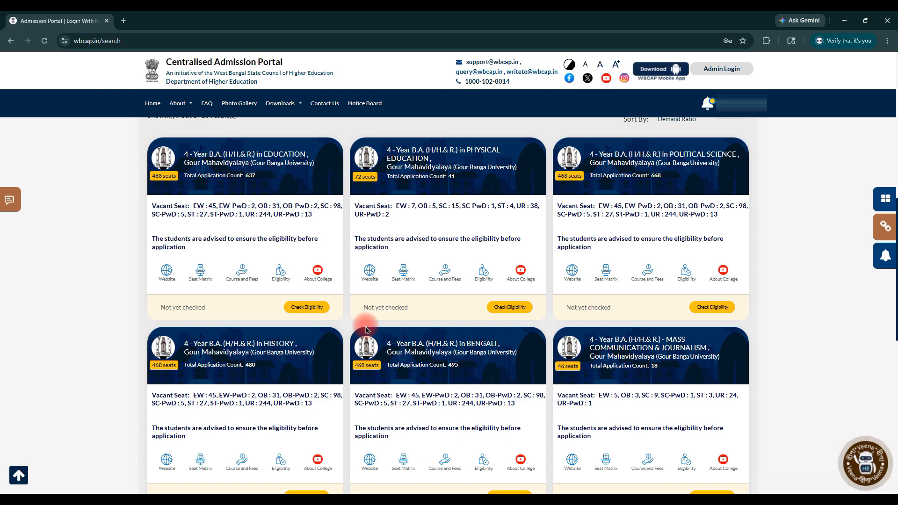
{"action": "scroll", "coordinate": [367, 330], "scroll_direction": "up", "scroll_amount": 1}
{"action": "scroll", "coordinate": [367, 329], "scroll_direction": "down", "scroll_amount": 3}
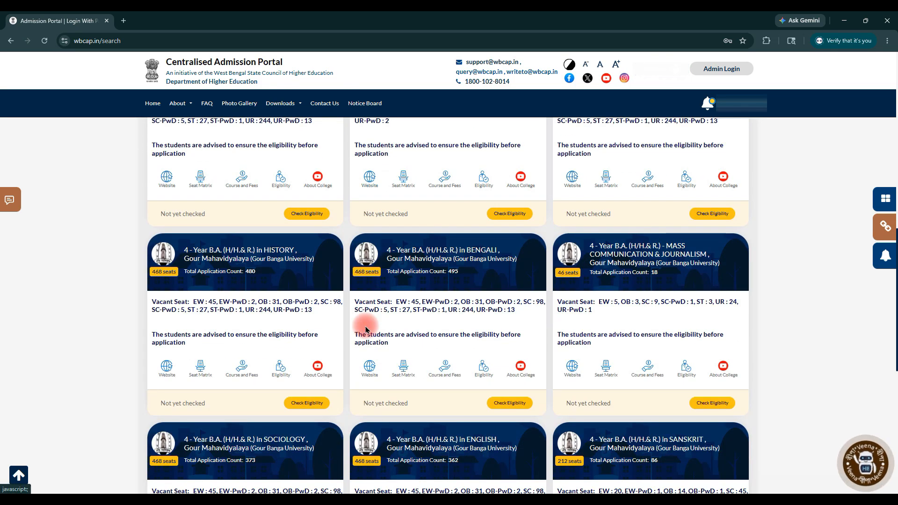
{"action": "scroll", "coordinate": [367, 330], "scroll_direction": "down", "scroll_amount": 3}
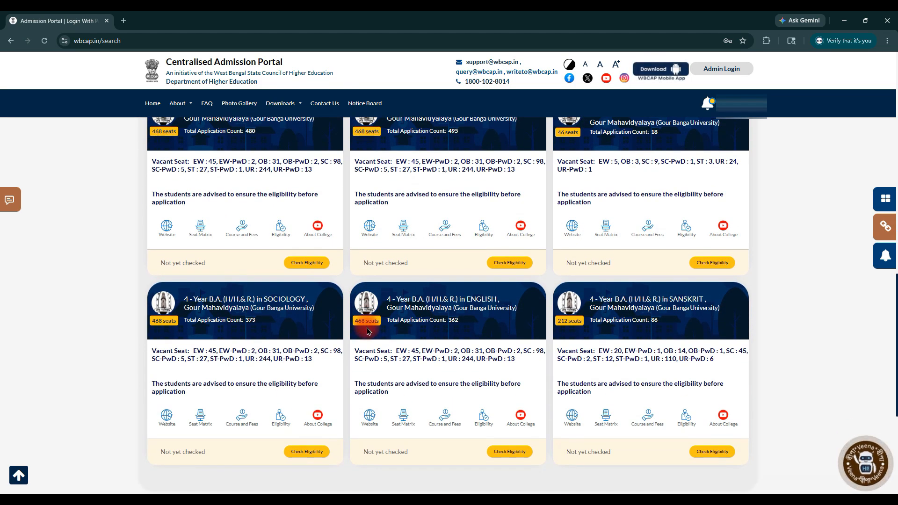
{"action": "scroll", "coordinate": [367, 331], "scroll_direction": "down", "scroll_amount": 1}
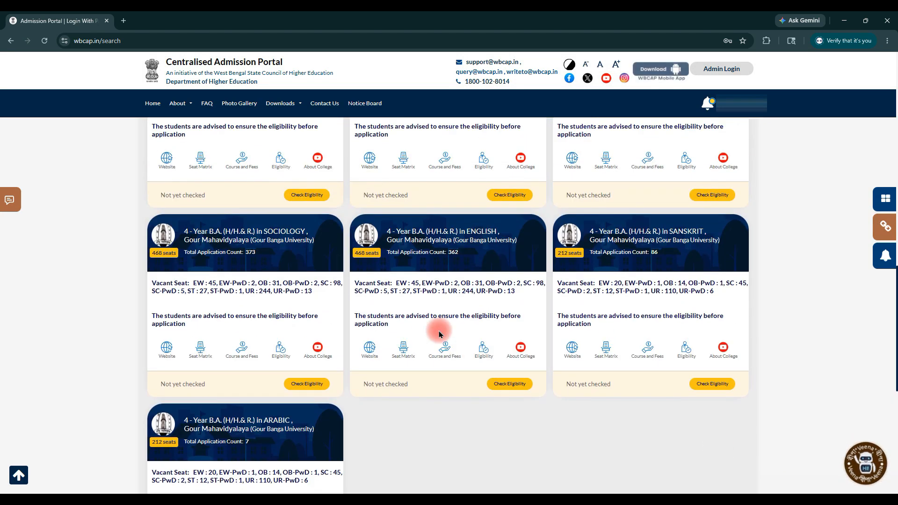
{"action": "left_click", "coordinate": [806, 491]}
{"action": "left_click_drag", "start_coordinate": [419, 189], "coordinate": [502, 386]}
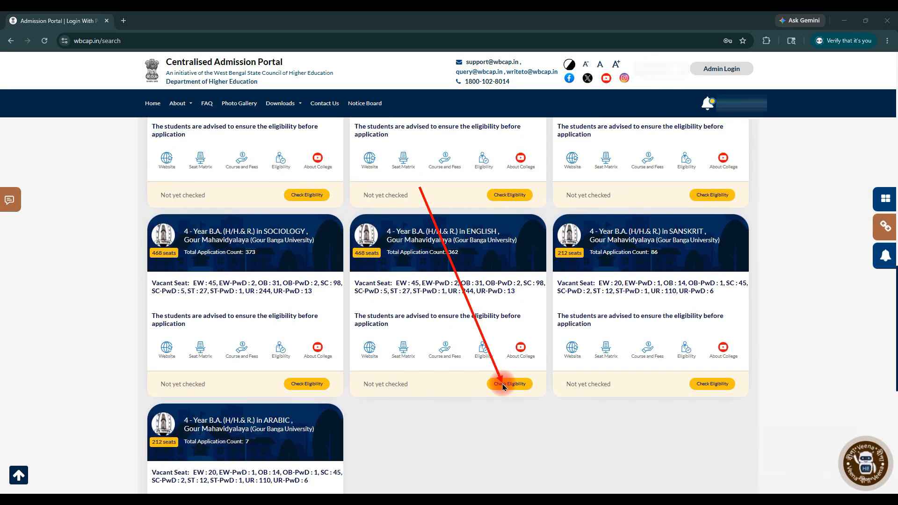
{"action": "left_click", "coordinate": [498, 384]}
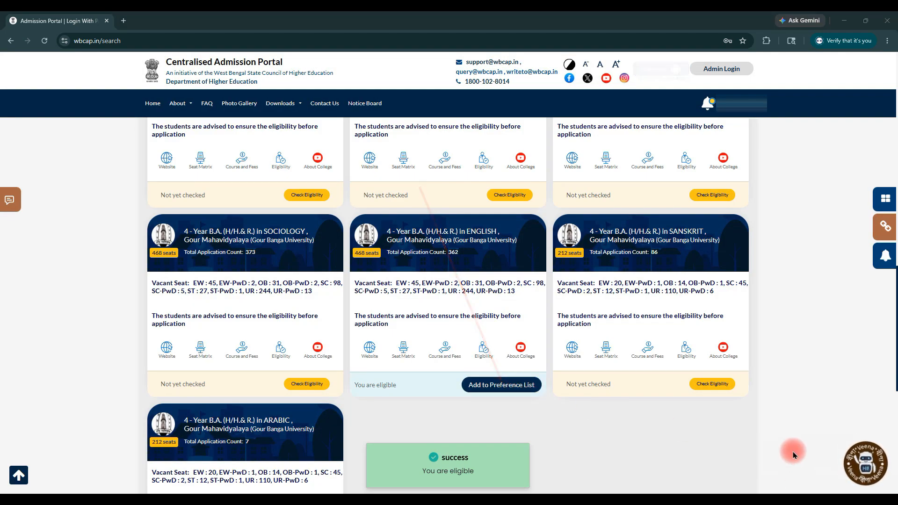
- Choose the subject combination Minor 1: Political Science MDC: Bengali for Gour Mahavidyalaya English and proceed with it
{"action": "left_click_drag", "start_coordinate": [473, 261], "coordinate": [498, 382]}
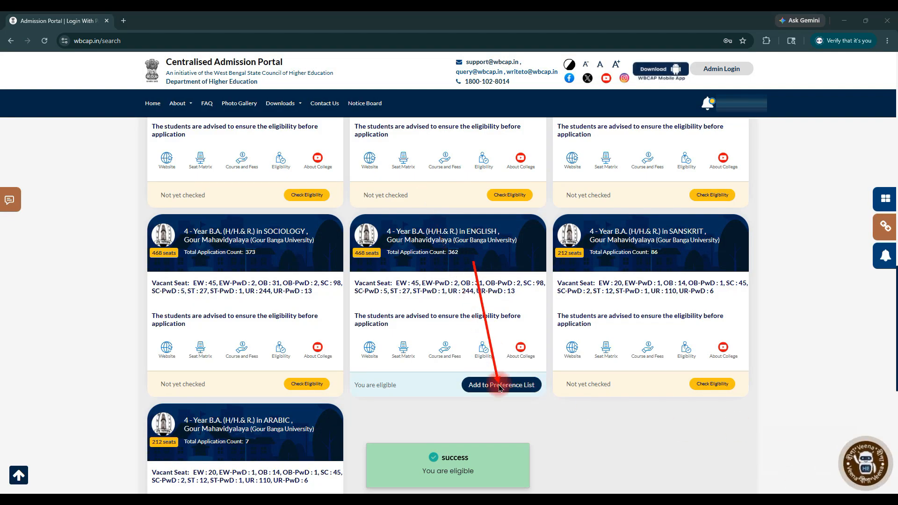
{"action": "left_click", "coordinate": [511, 385]}
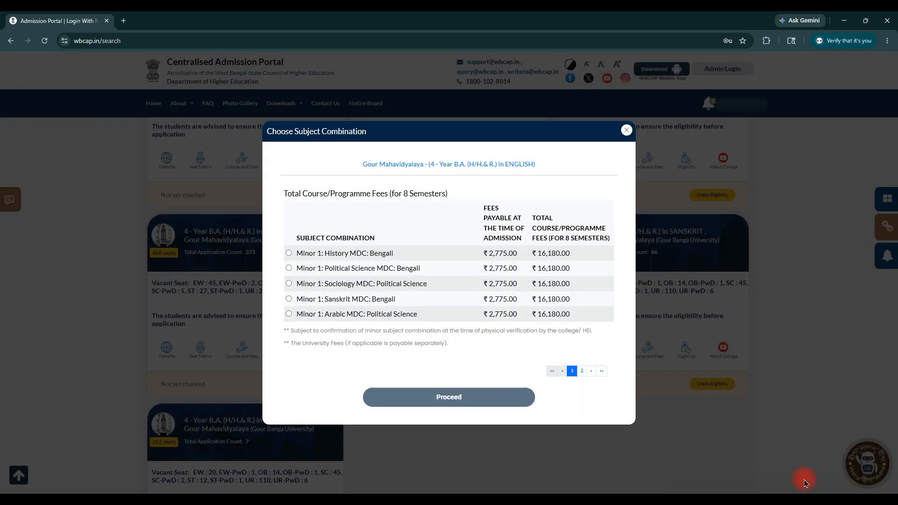
{"action": "mouse_move", "coordinate": [263, 202]}
{"action": "left_mouse_down"}
{"action": "mouse_move", "coordinate": [315, 287]}
{"action": "mouse_move", "coordinate": [601, 331]}
{"action": "left_mouse_up"}
{"action": "left_click_drag", "start_coordinate": [309, 230], "coordinate": [416, 309]}
{"action": "left_click", "coordinate": [570, 372]}
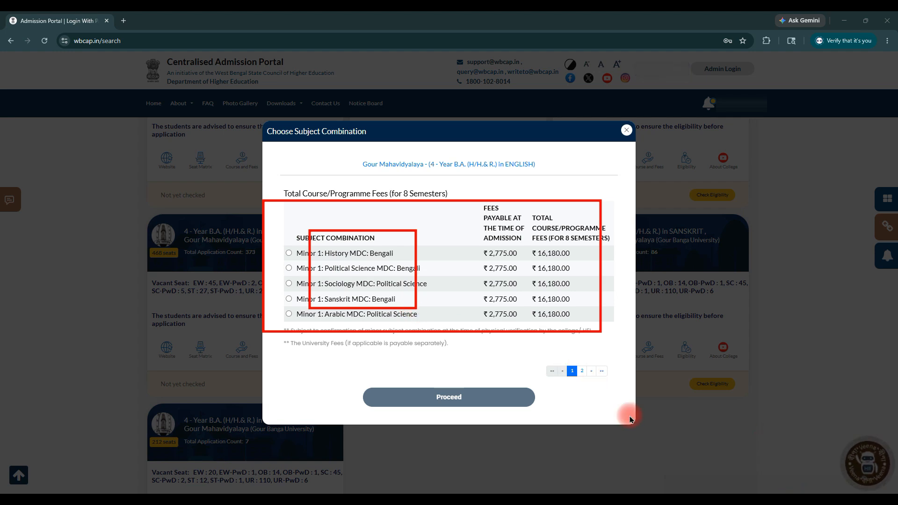
{"action": "left_click", "coordinate": [582, 371]}
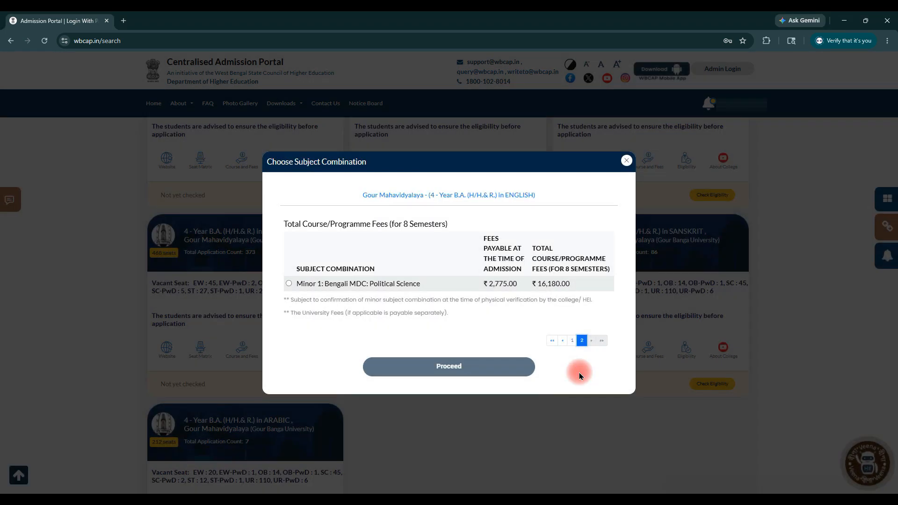
{"action": "left_click", "coordinate": [571, 341]}
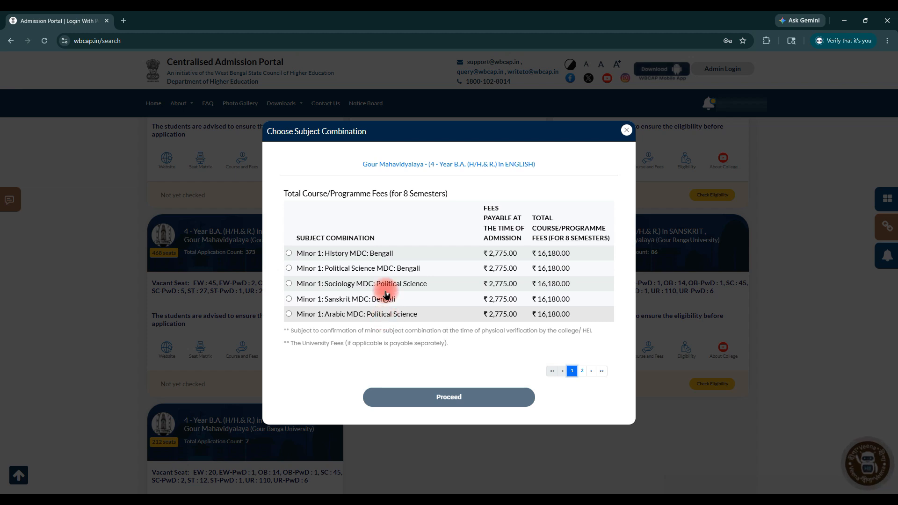
{"action": "left_click", "coordinate": [351, 267]}
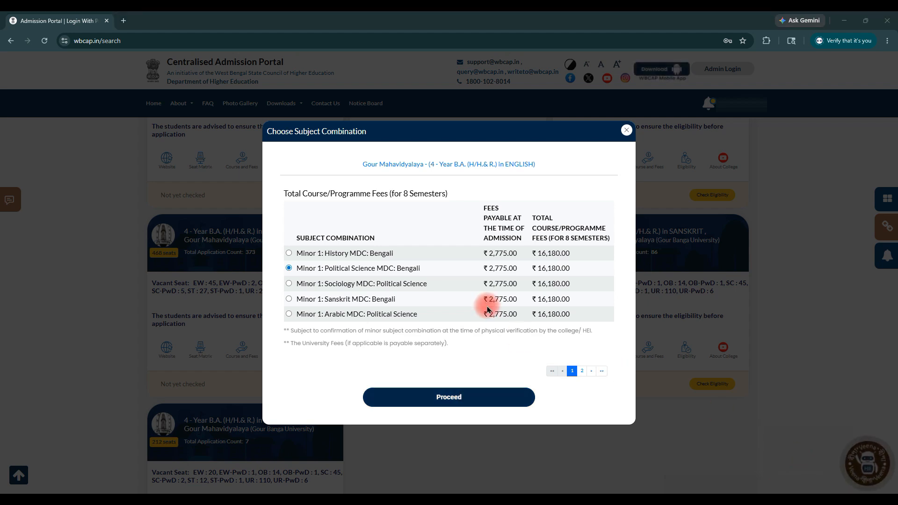
{"action": "left_click_drag", "start_coordinate": [487, 304], "coordinate": [471, 390]}
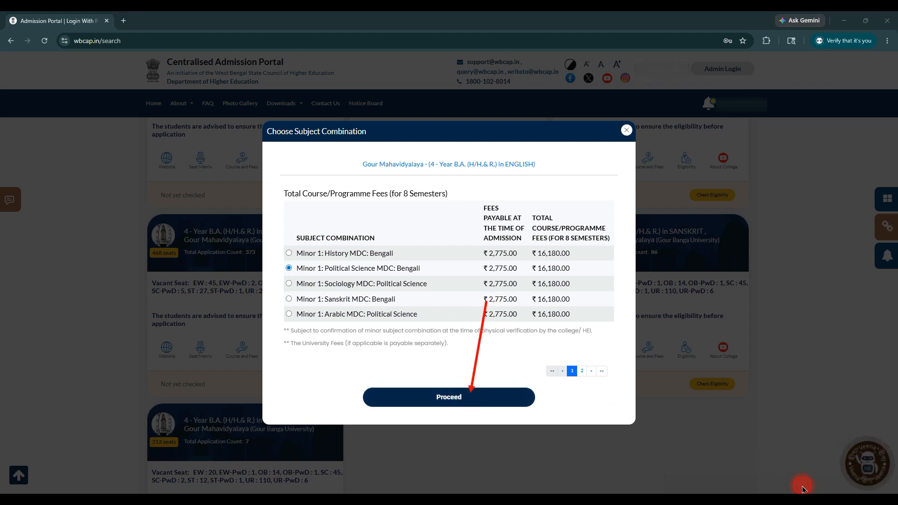
{"action": "left_click", "coordinate": [462, 398]}
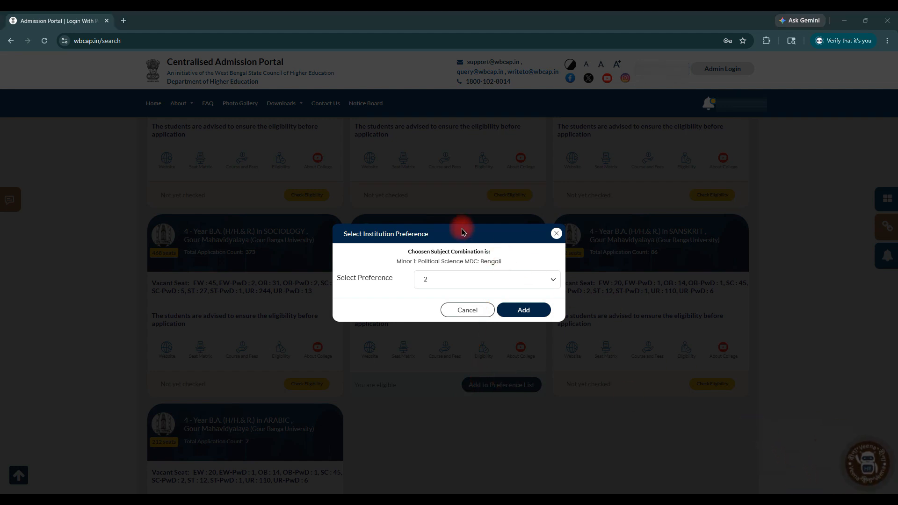
- Add the Gour Mahavidyalaya English course to the list as preference 2 and continue with the course search
{"action": "left_click_drag", "start_coordinate": [461, 228], "coordinate": [437, 281]}
{"action": "left_click_drag", "start_coordinate": [545, 256], "coordinate": [525, 311]}
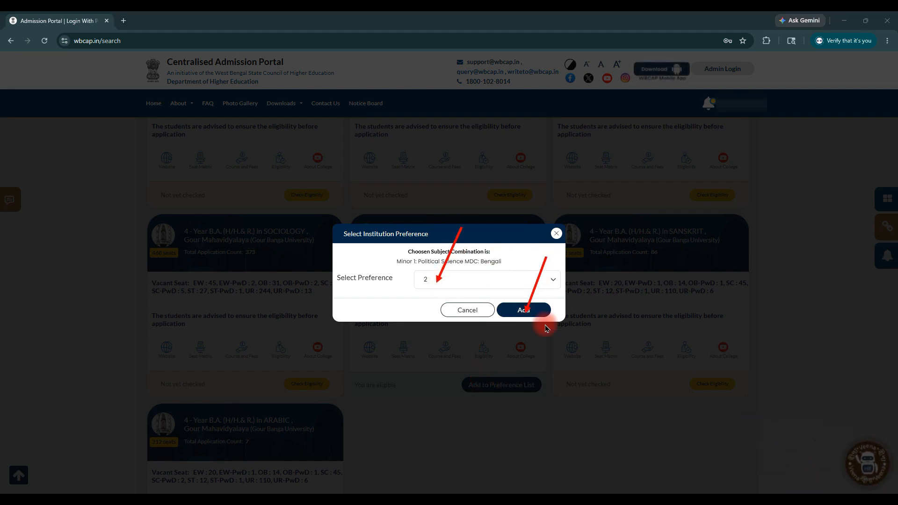
{"action": "left_click", "coordinate": [523, 309]}
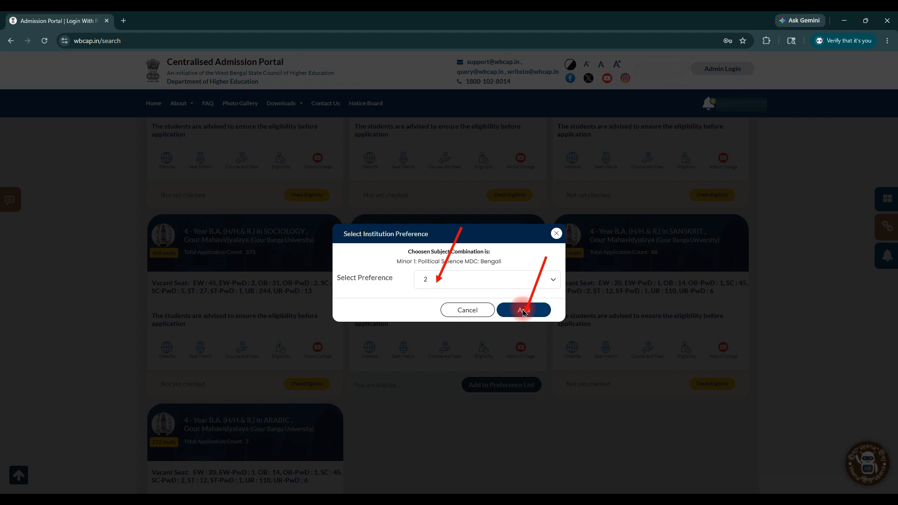
{"action": "left_click", "coordinate": [409, 319]}
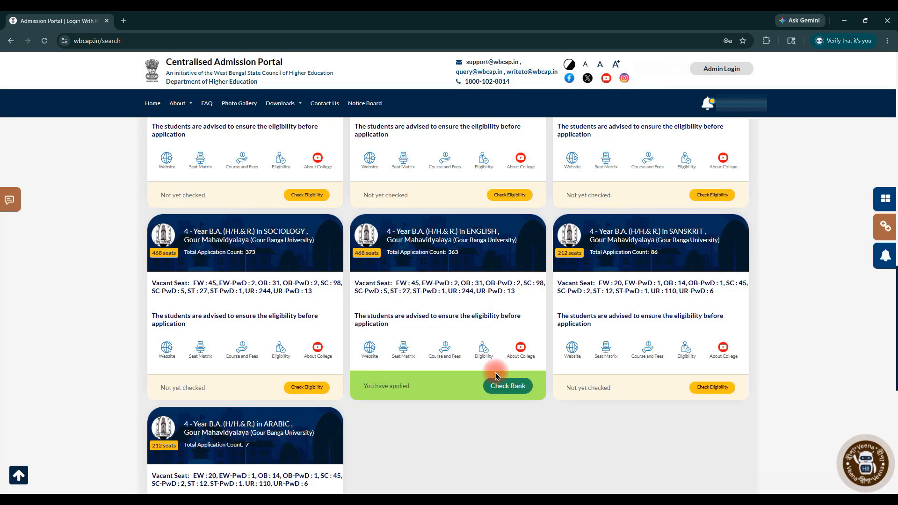
- Change the college in the district search to Gazole Mahavidyalaya and run the search
{"action": "scroll", "coordinate": [495, 374], "scroll_direction": "up", "scroll_amount": 13}
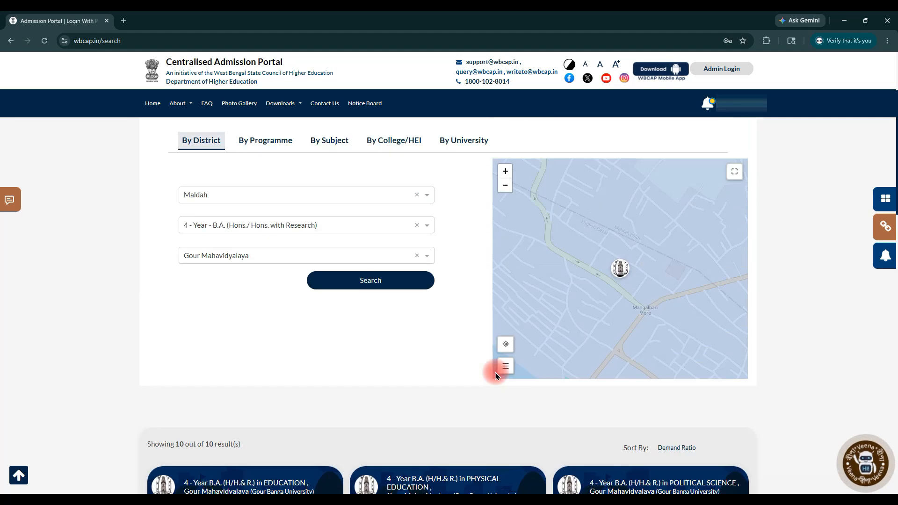
{"action": "scroll", "coordinate": [495, 372], "scroll_direction": "up", "scroll_amount": 1}
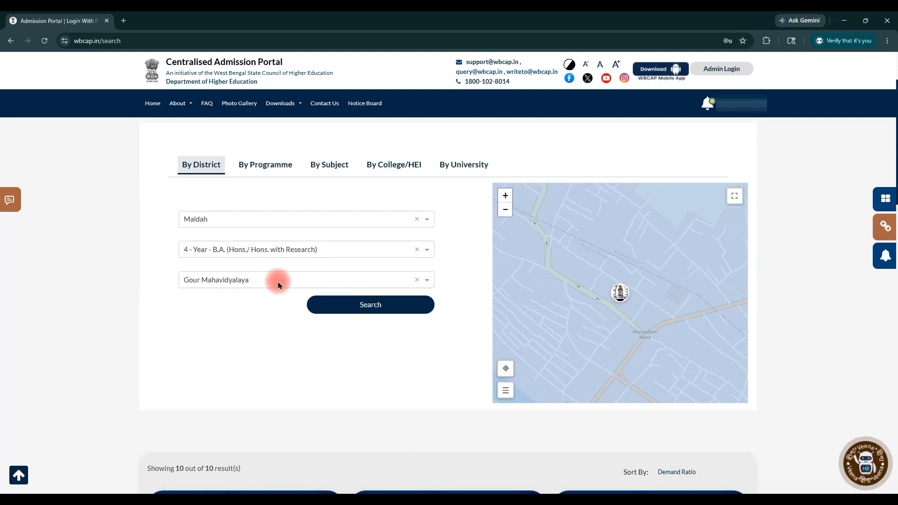
{"action": "left_click", "coordinate": [243, 281]}
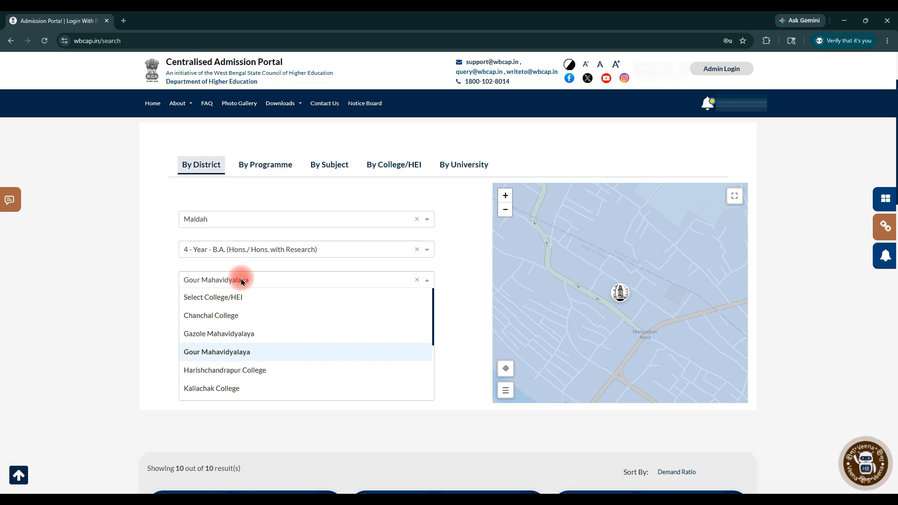
{"action": "type", "text": "Gaz"}
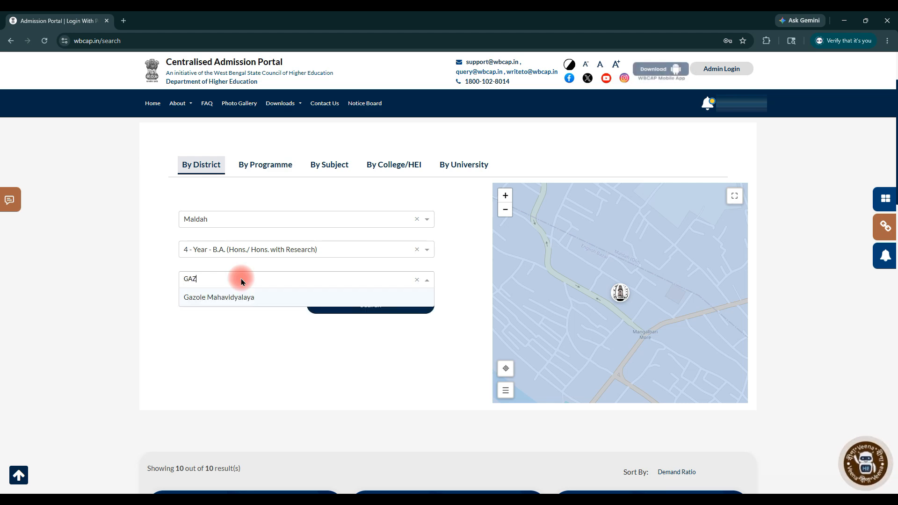
{"action": "left_click", "coordinate": [218, 297]}
{"action": "left_click", "coordinate": [378, 313]}
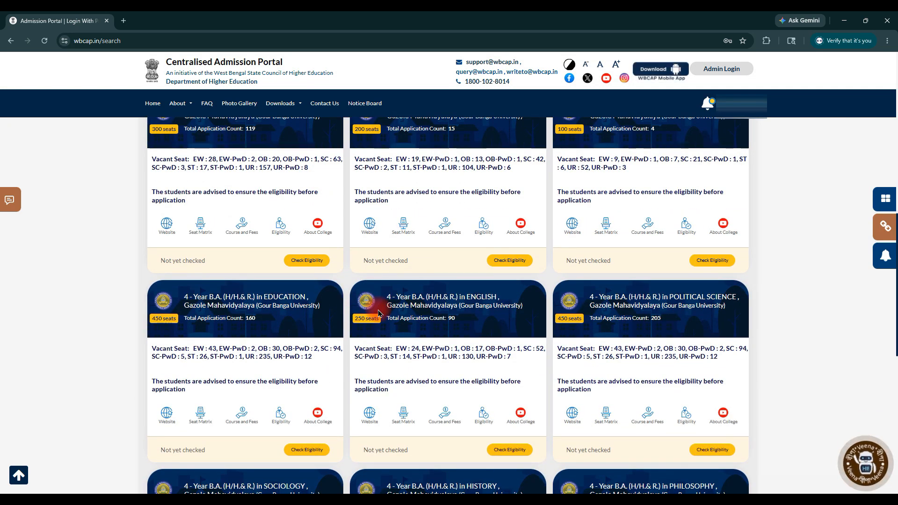
{"action": "left_click", "coordinate": [379, 313]}
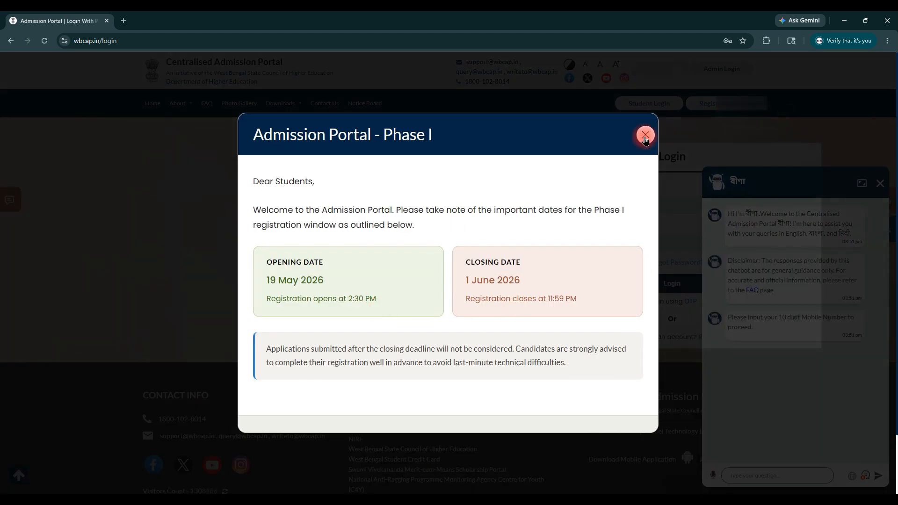
- Dismiss the Phase I notice, the login hint and the chatbot on the login page
{"action": "left_click", "coordinate": [645, 137]}
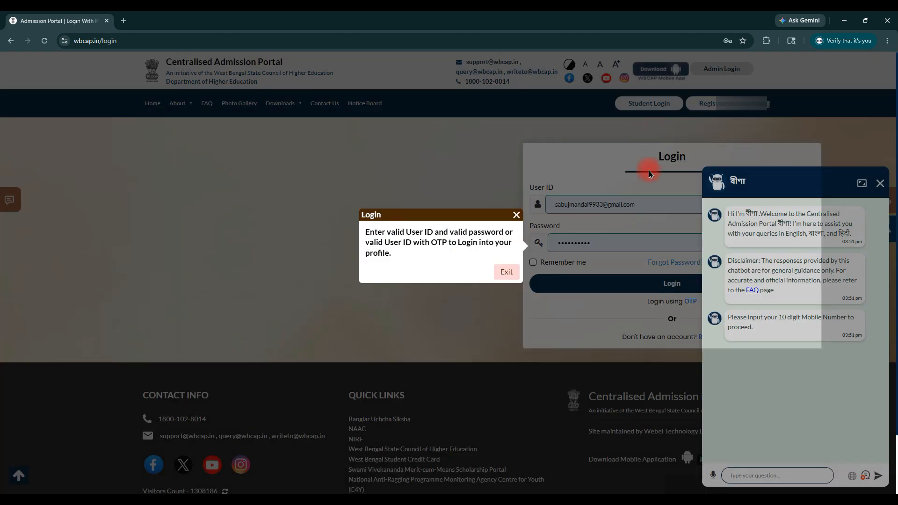
{"action": "left_click", "coordinate": [517, 216]}
{"action": "left_click", "coordinate": [879, 183]}
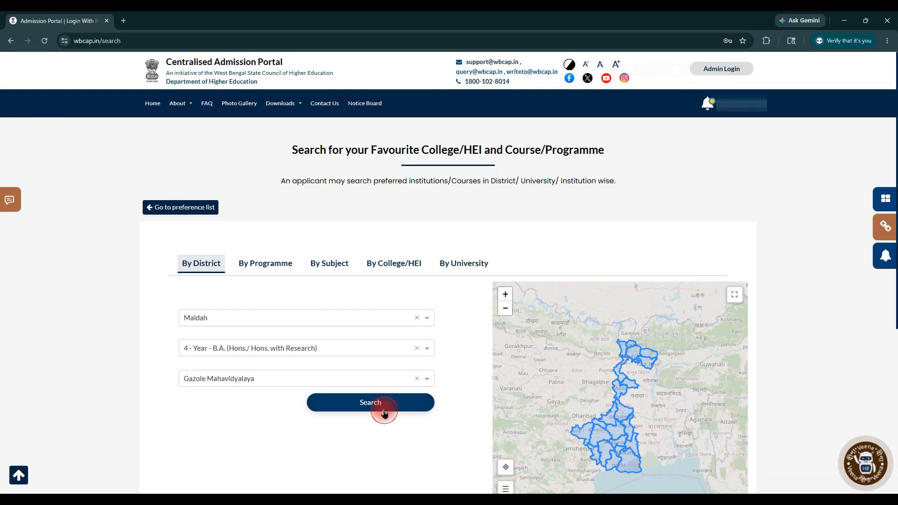
- Rerun the Gazole Mahavidyalaya search and check eligibility for its 4-Year B.A. (H/H.& R.) in English
{"action": "left_click", "coordinate": [383, 409]}
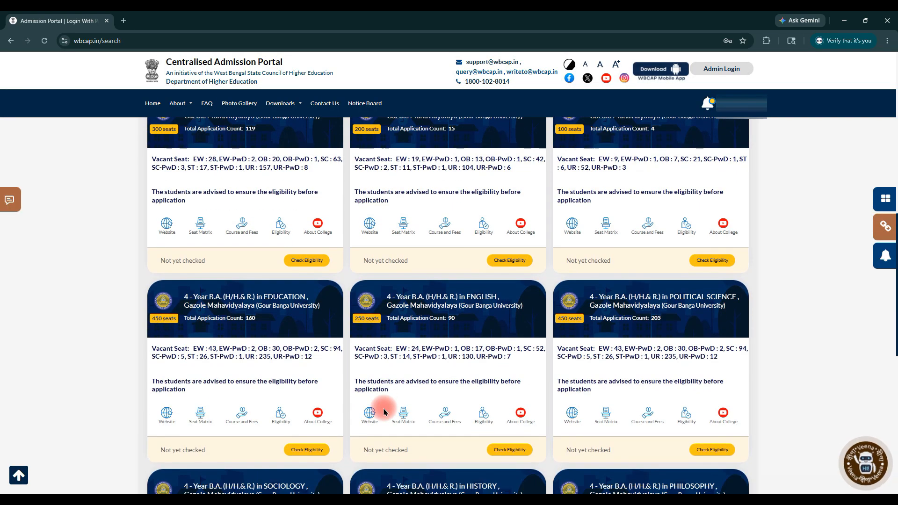
{"action": "left_click", "coordinate": [800, 483]}
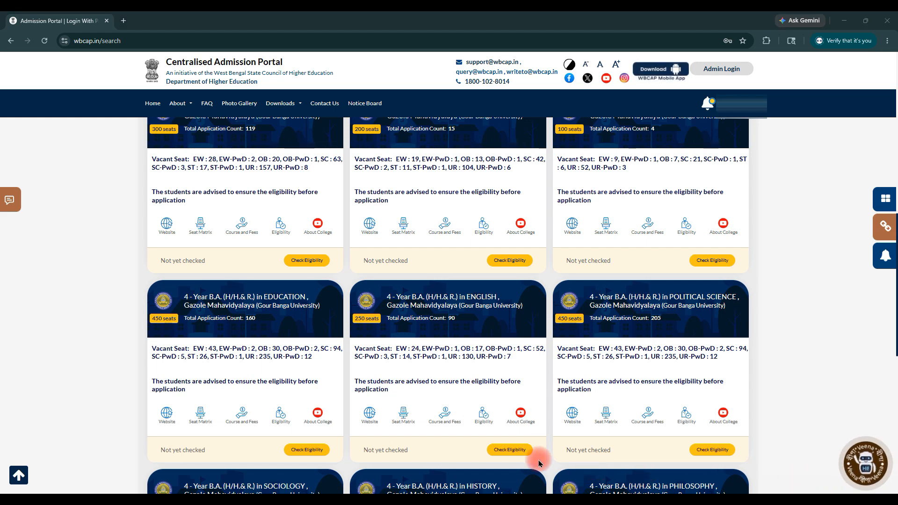
{"action": "left_click", "coordinate": [499, 450]}
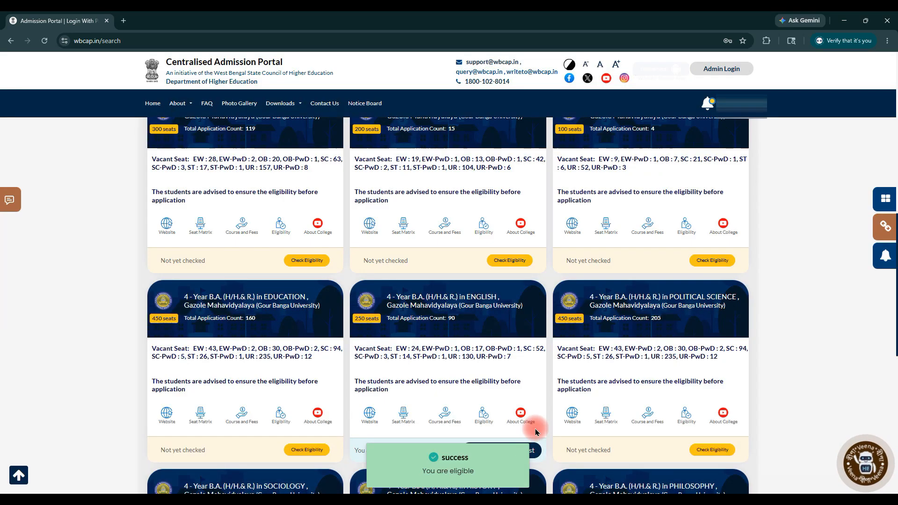
- Start adding the Gazole Mahavidyalaya English course to the preference list and review its available subject combinations
{"action": "scroll", "coordinate": [529, 421], "scroll_direction": "down", "scroll_amount": 2}
{"action": "left_click", "coordinate": [509, 357]}
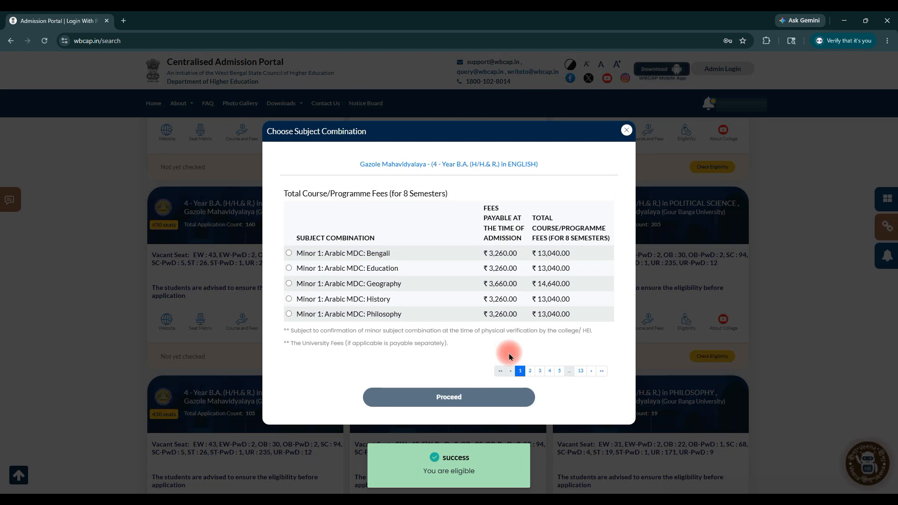
{"action": "left_click", "coordinate": [323, 284]}
{"action": "left_click", "coordinate": [550, 385]}
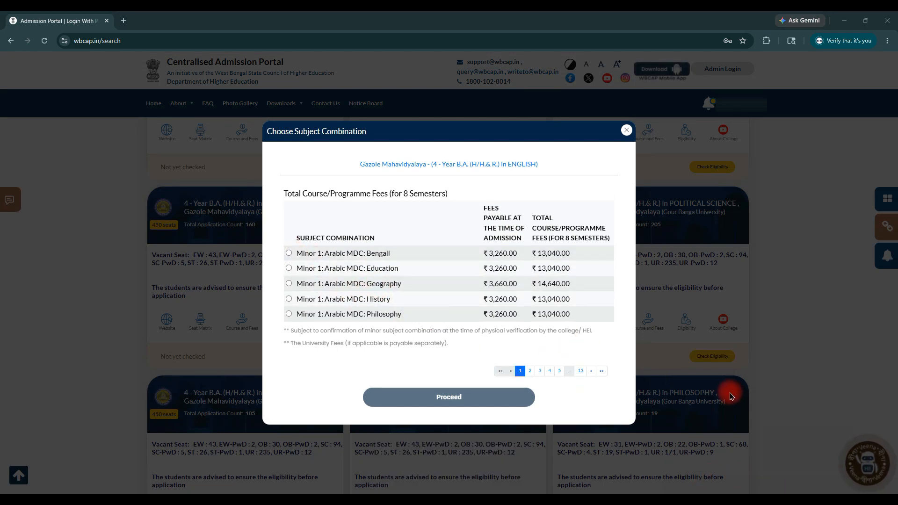
{"action": "mouse_move", "coordinate": [276, 226]}
{"action": "left_mouse_down"}
{"action": "mouse_move", "coordinate": [509, 327]}
{"action": "mouse_move", "coordinate": [590, 336]}
{"action": "left_mouse_up"}
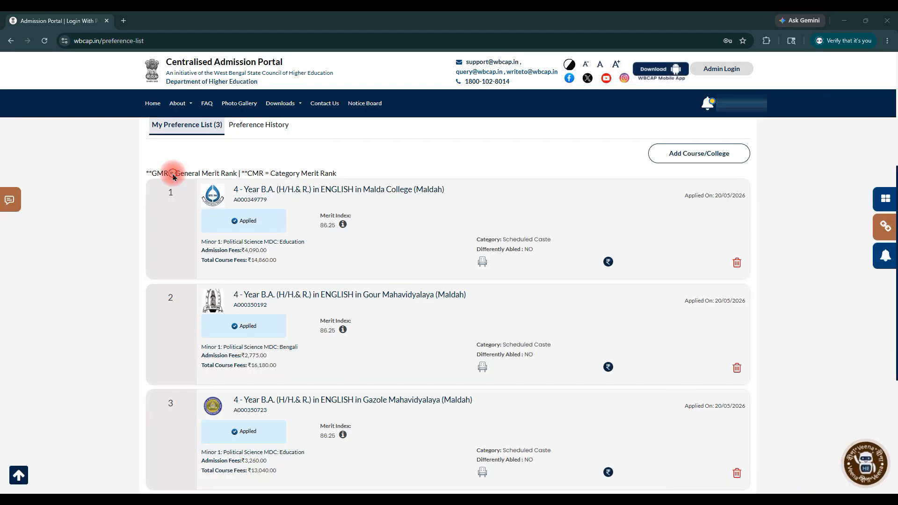
{"action": "mouse_move", "coordinate": [172, 173]}
{"action": "left_mouse_down"}
{"action": "mouse_move", "coordinate": [627, 491]}
{"action": "mouse_move", "coordinate": [737, 474]}
{"action": "mouse_move", "coordinate": [728, 469]}
{"action": "left_mouse_up"}
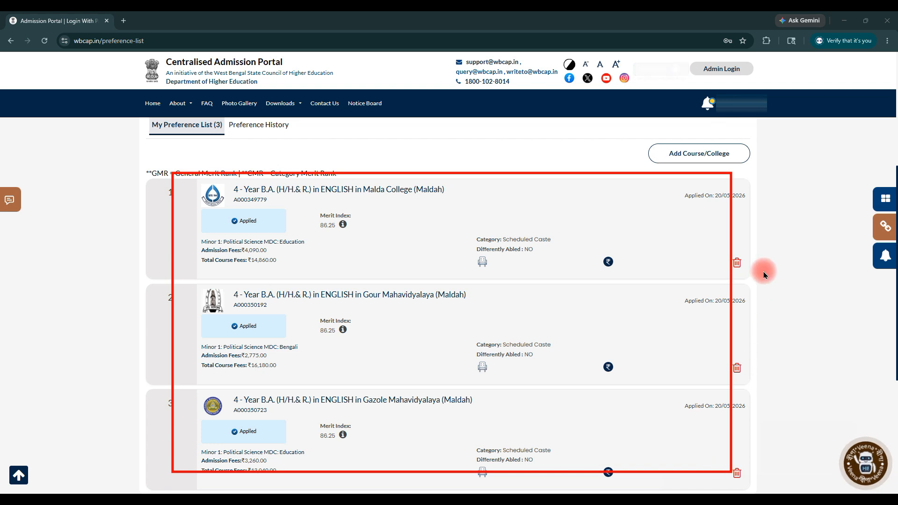
{"action": "left_click_drag", "start_coordinate": [700, 242], "coordinate": [745, 281]}
{"action": "left_click_drag", "start_coordinate": [709, 344], "coordinate": [763, 395]}
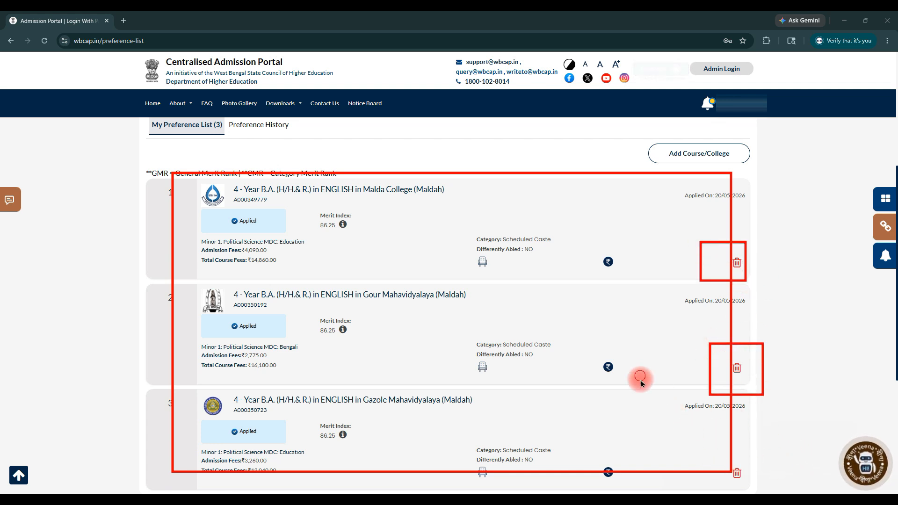
{"action": "left_click_drag", "start_coordinate": [640, 377], "coordinate": [729, 467]}
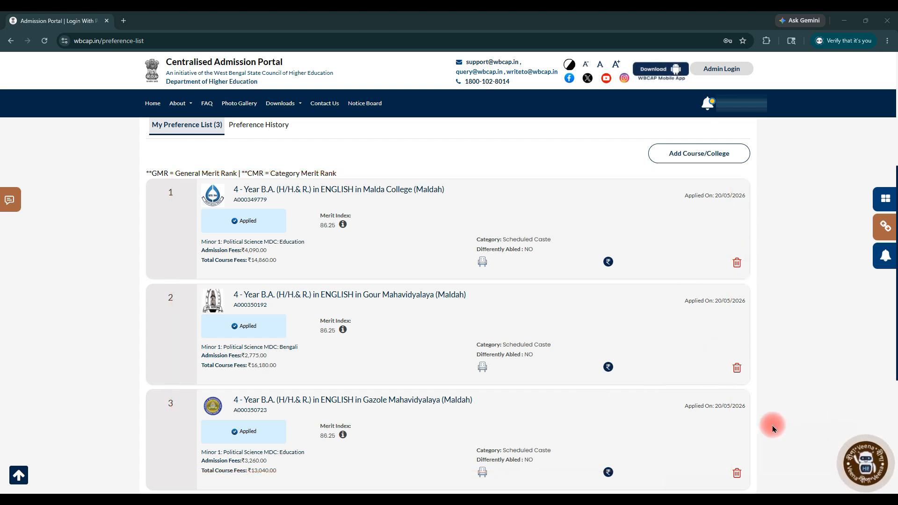
{"action": "mouse_move", "coordinate": [627, 140]}
{"action": "left_mouse_down"}
{"action": "mouse_move", "coordinate": [654, 159]}
{"action": "mouse_move", "coordinate": [758, 167]}
{"action": "left_mouse_up"}
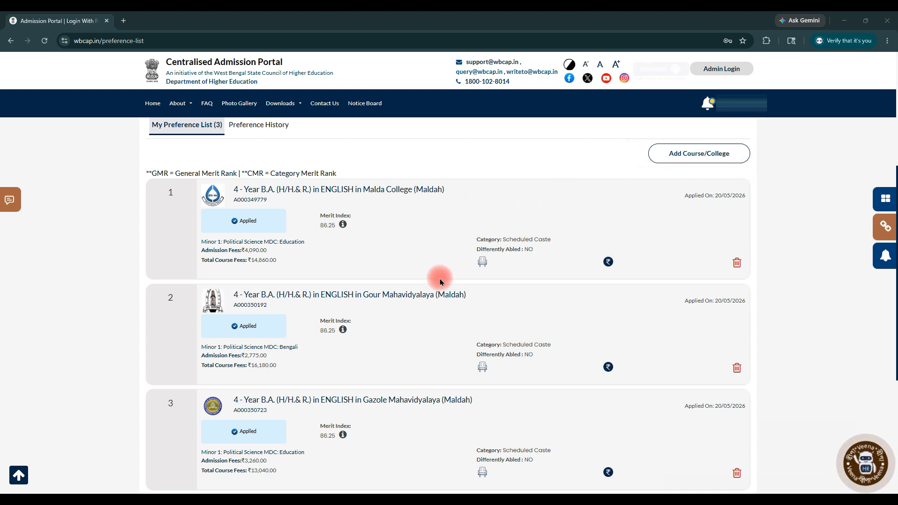
- Submit the three saved college preferences from the dashboard, confirm the save so the application PDF downloads, and close the confirmation dialog
{"action": "left_click", "coordinate": [750, 103]}
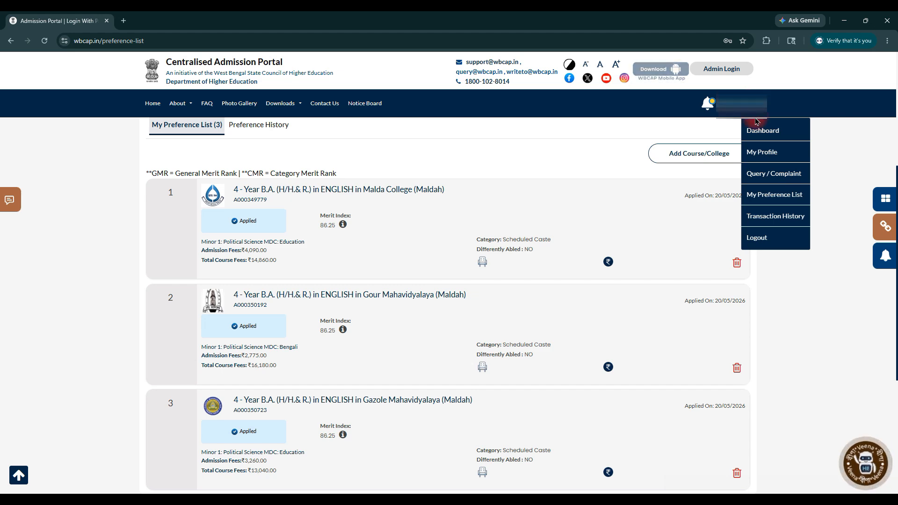
{"action": "left_click", "coordinate": [758, 136]}
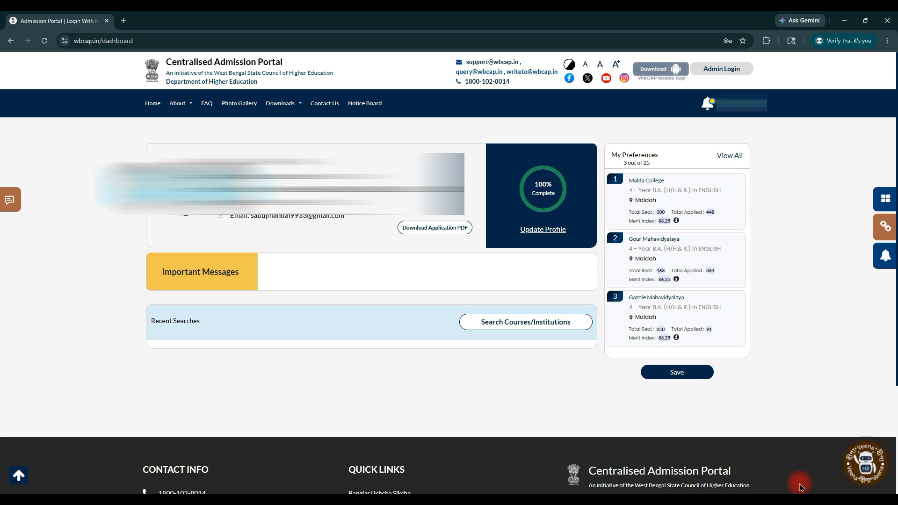
{"action": "mouse_move", "coordinate": [741, 249]}
{"action": "left_mouse_down"}
{"action": "mouse_move", "coordinate": [716, 355]}
{"action": "mouse_move", "coordinate": [679, 374]}
{"action": "left_mouse_up"}
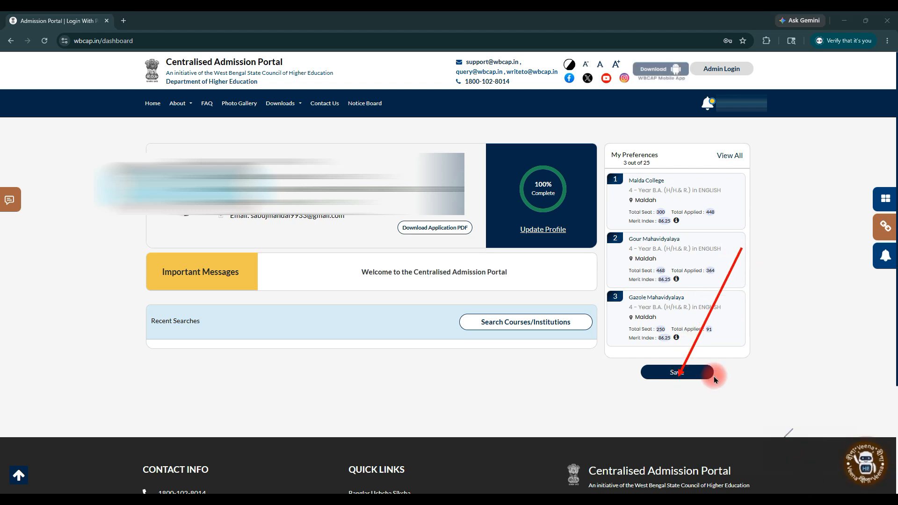
{"action": "left_click", "coordinate": [712, 378]}
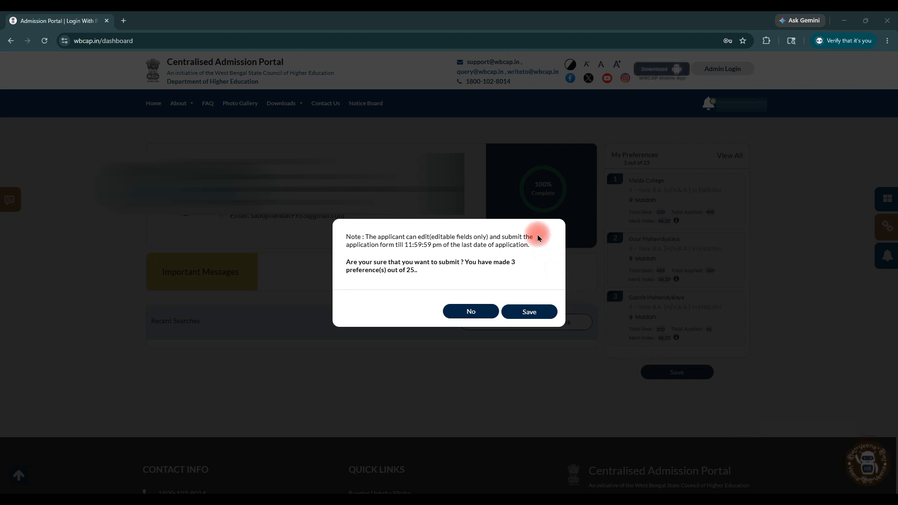
{"action": "left_click_drag", "start_coordinate": [539, 238], "coordinate": [536, 317]}
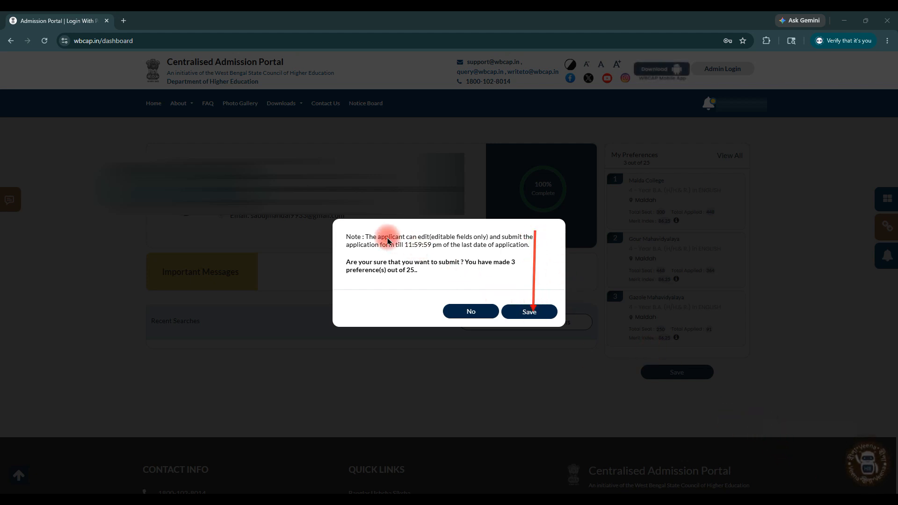
{"action": "mouse_move", "coordinate": [341, 227]}
{"action": "left_mouse_down"}
{"action": "mouse_move", "coordinate": [386, 266]}
{"action": "mouse_move", "coordinate": [552, 278]}
{"action": "left_mouse_up"}
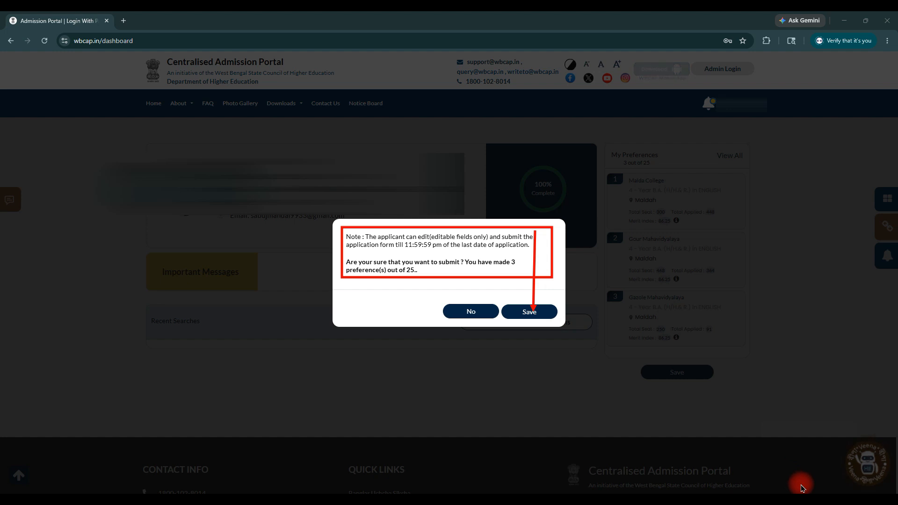
{"action": "left_click", "coordinate": [536, 315]}
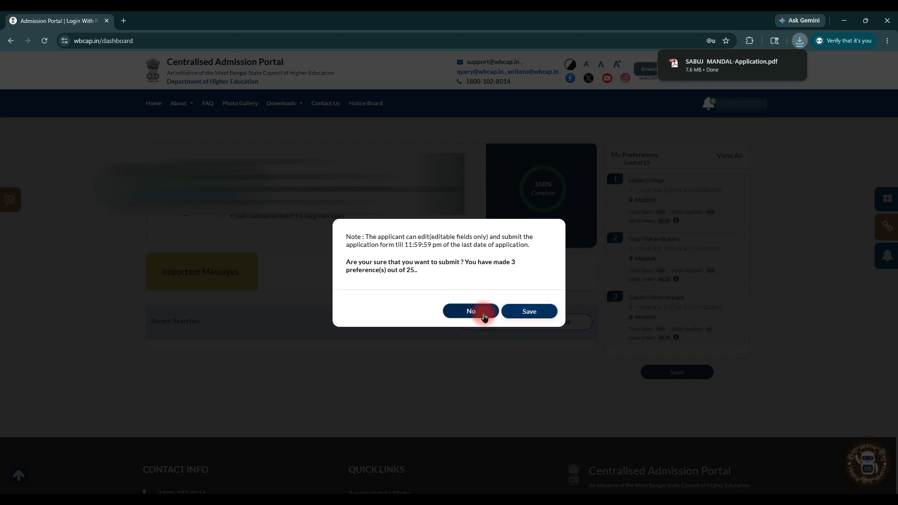
{"action": "left_click", "coordinate": [473, 311]}
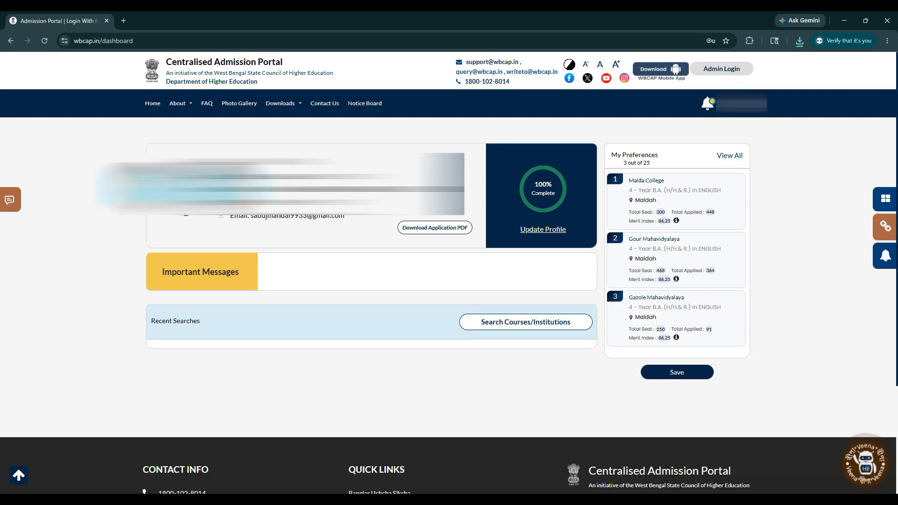
{"action": "left_click", "coordinate": [749, 105]}
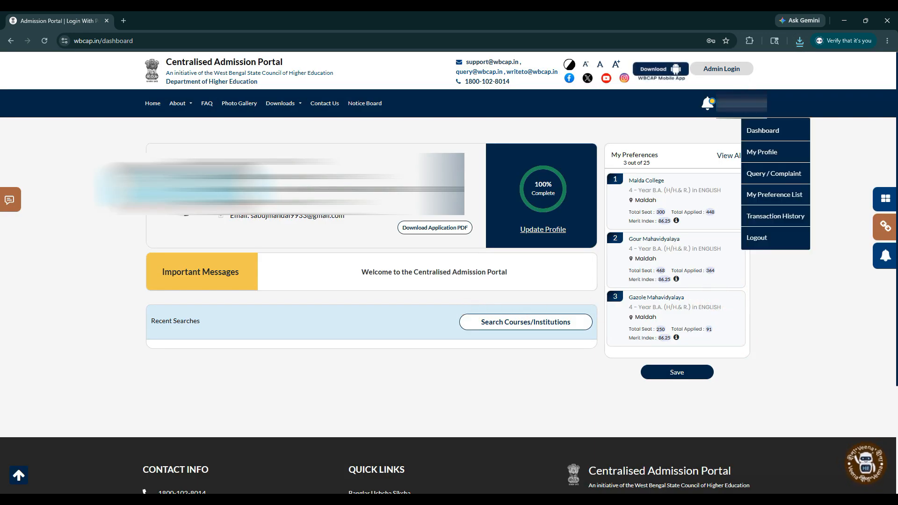
{"action": "left_click", "coordinate": [789, 330]}
{"action": "left_click", "coordinate": [800, 491]}
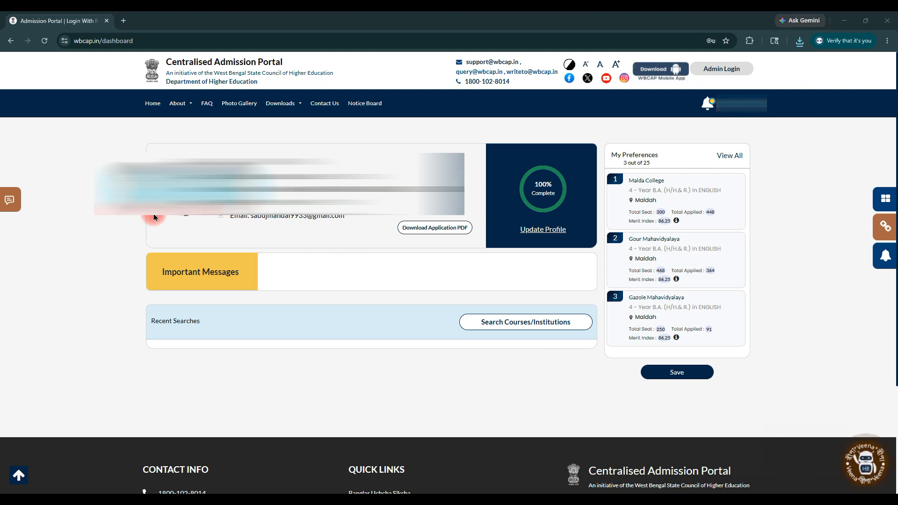
{"action": "mouse_move", "coordinate": [116, 221]}
{"action": "left_mouse_down"}
{"action": "mouse_move", "coordinate": [208, 333]}
{"action": "mouse_move", "coordinate": [594, 419]}
{"action": "left_mouse_up"}
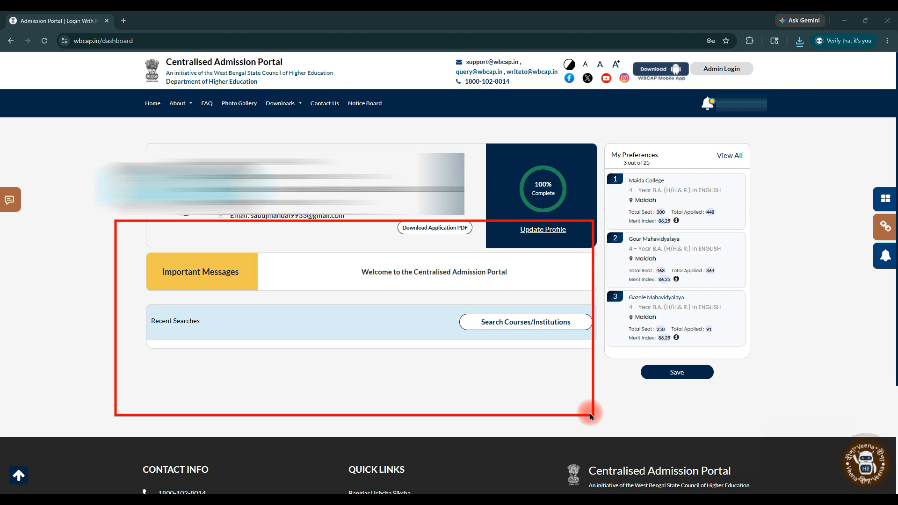
{"action": "mouse_move", "coordinate": [128, 277]}
{"action": "left_mouse_down"}
{"action": "mouse_move", "coordinate": [245, 491]}
{"action": "mouse_move", "coordinate": [283, 446]}
{"action": "left_mouse_up"}
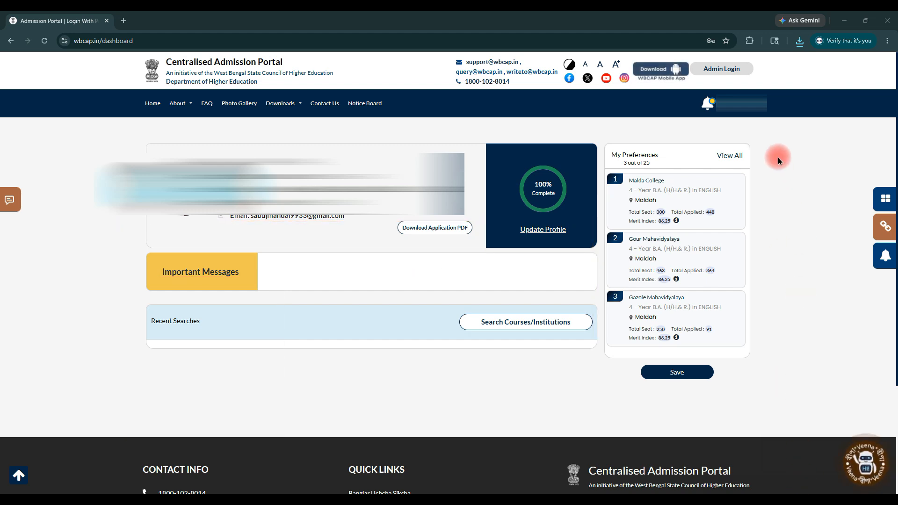
- Log out of the student account on the admission portal
{"action": "left_click", "coordinate": [742, 103]}
{"action": "left_click", "coordinate": [765, 240]}
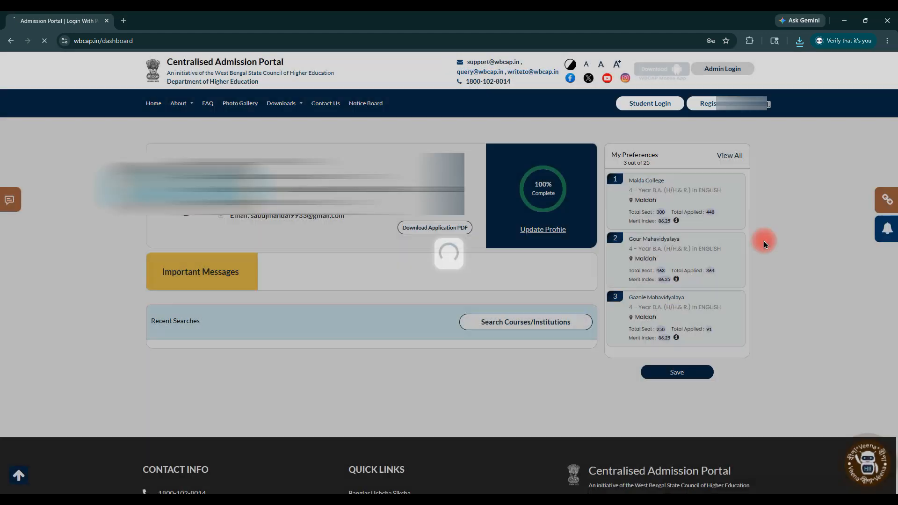